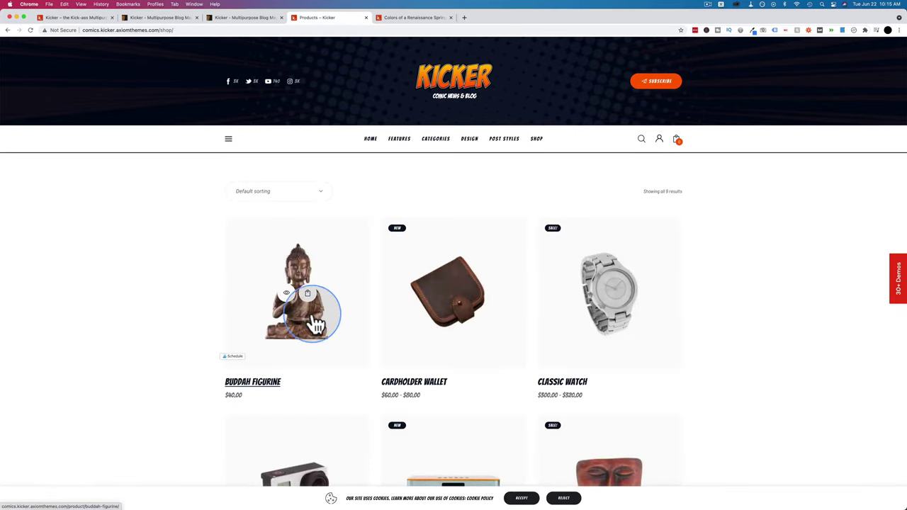
Step: Browse the comics demo's shop products and open the Modern Alarm Clock product page
scroll(311, 305, "down", 5)
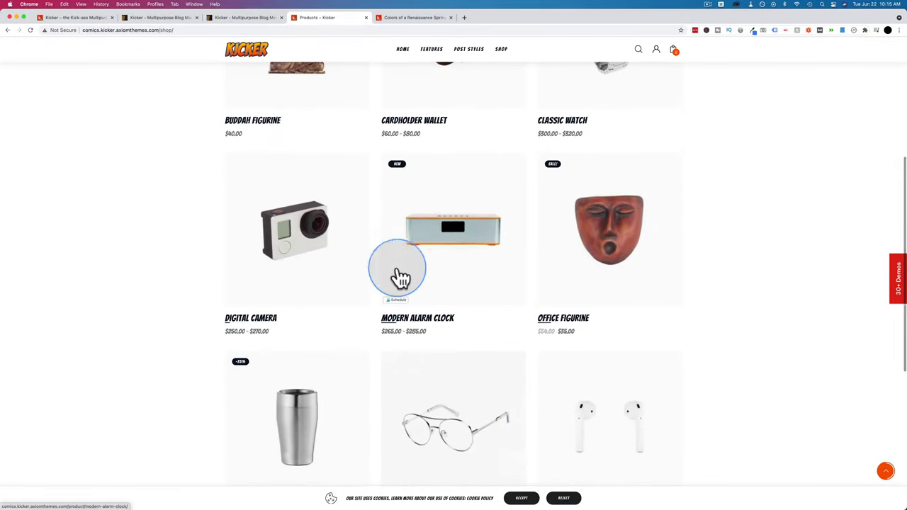
scroll(354, 263, "down", 1)
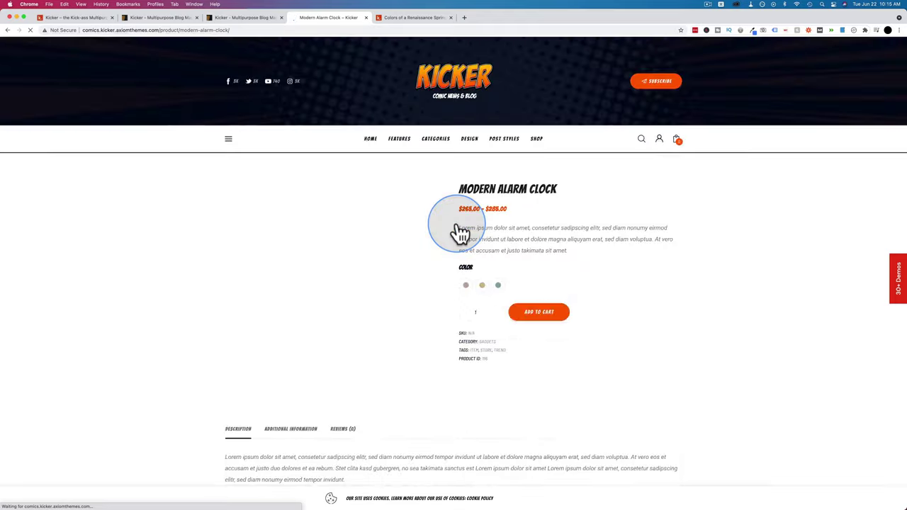
scroll(457, 231, "down", 1)
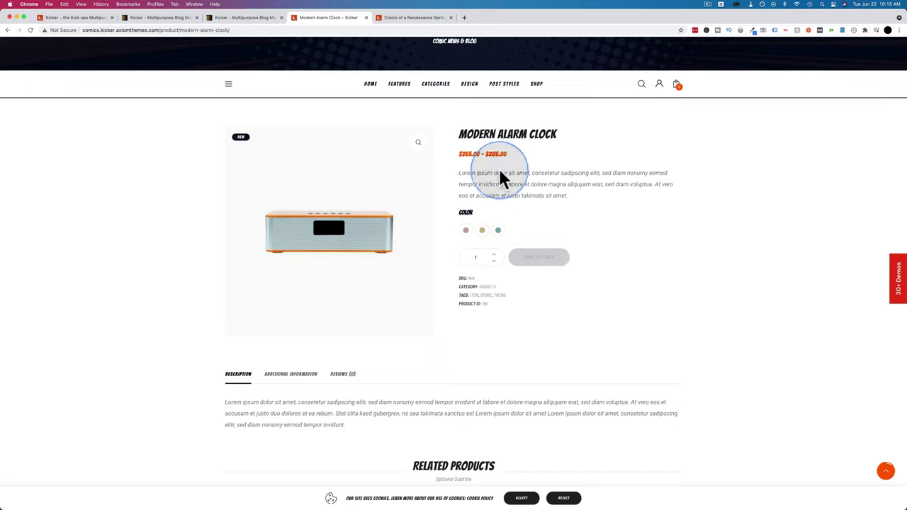
Step: Return to the Kicker theme's demo gallery and open the Viral demo
key("ctrl+shift+Tab")
scroll(187, 219, "down", 3)
scroll(187, 218, "down", 8)
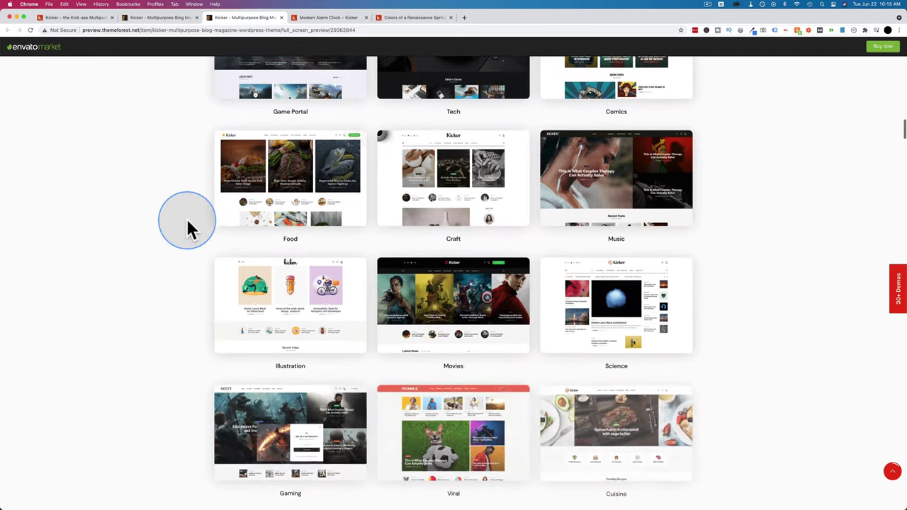
left_click(450, 244)
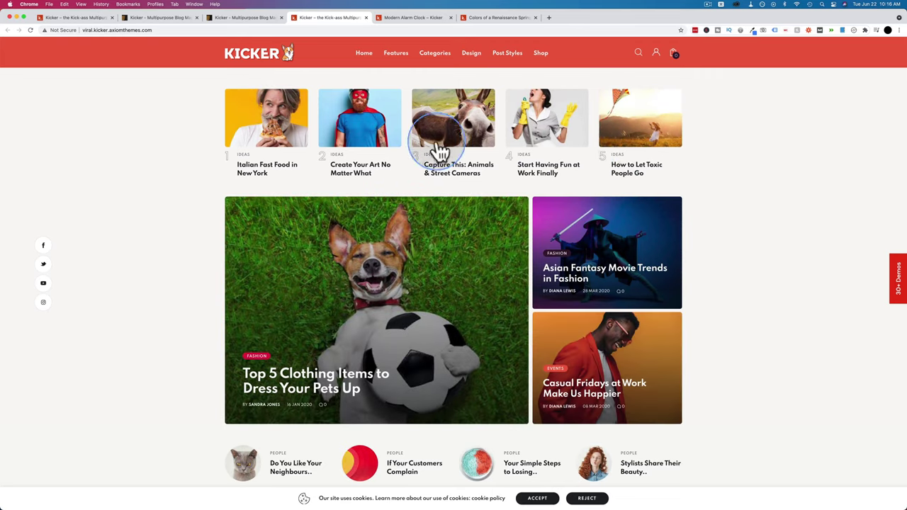
Step: Look over the Viral homepage's featured posts and page the Categories post previews forward and back once
scroll(638, 146, "down", 3)
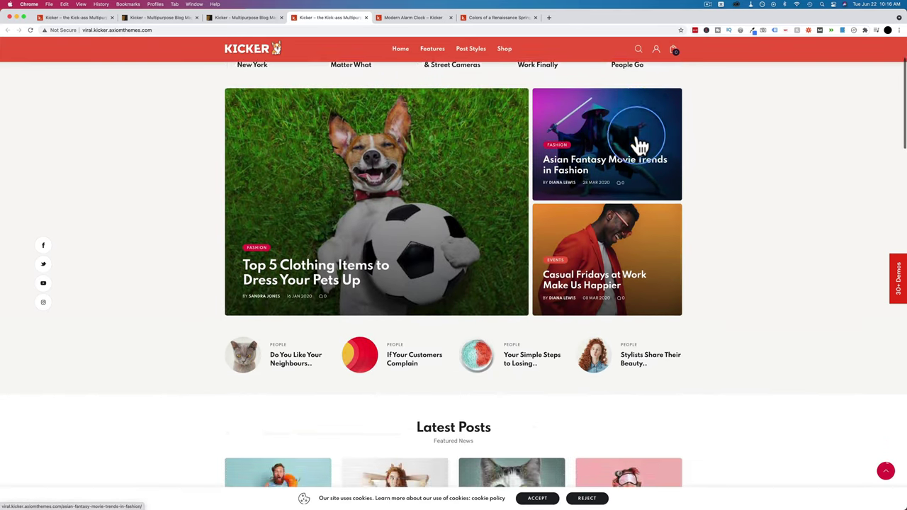
scroll(375, 95, "up", 3)
mouse_move(400, 62)
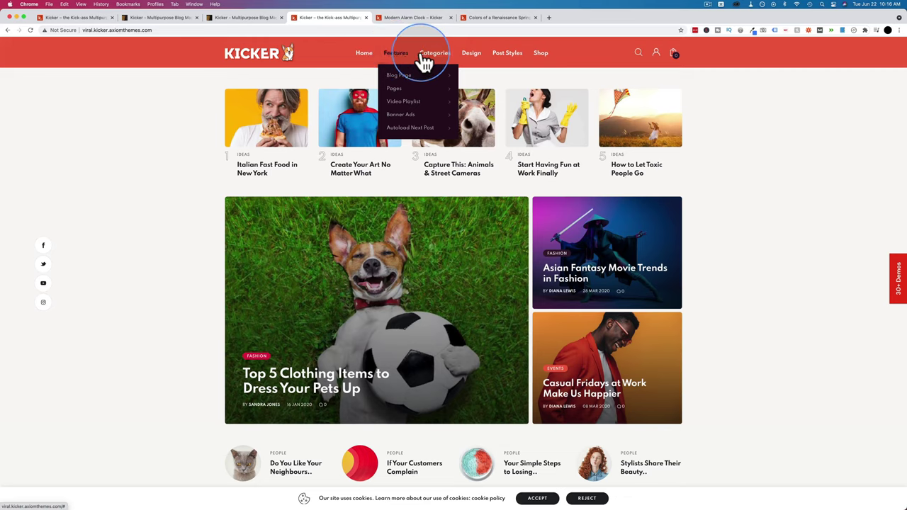
mouse_move(432, 63)
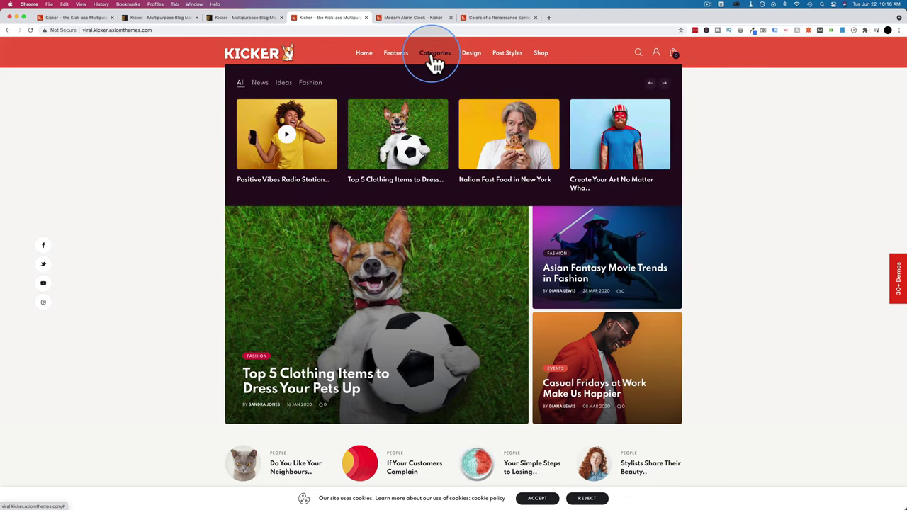
left_click(665, 85)
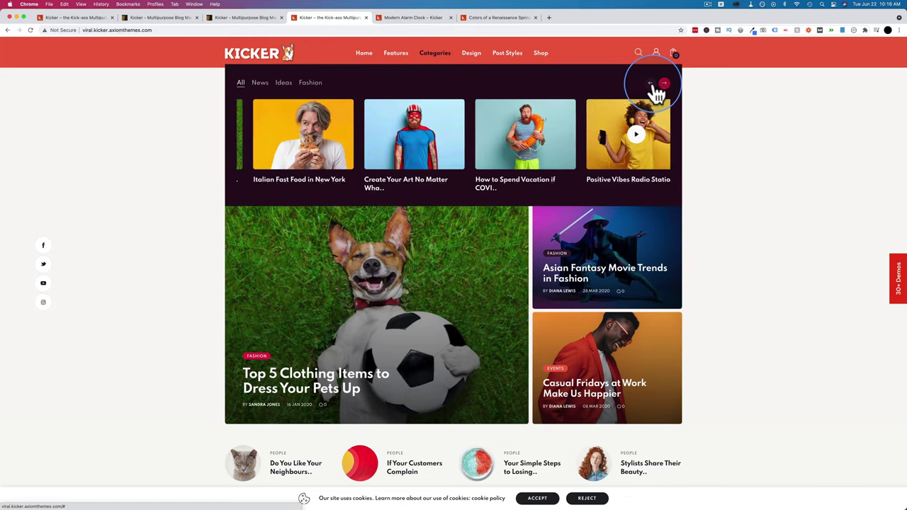
left_click(652, 86)
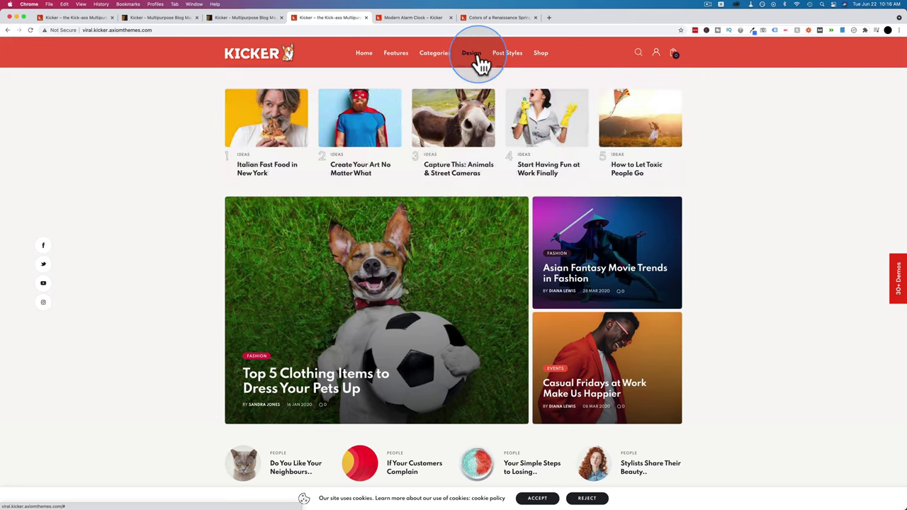
Step: Filter the Design post previews by News and Ideas, and view the available post styles
mouse_move(473, 58)
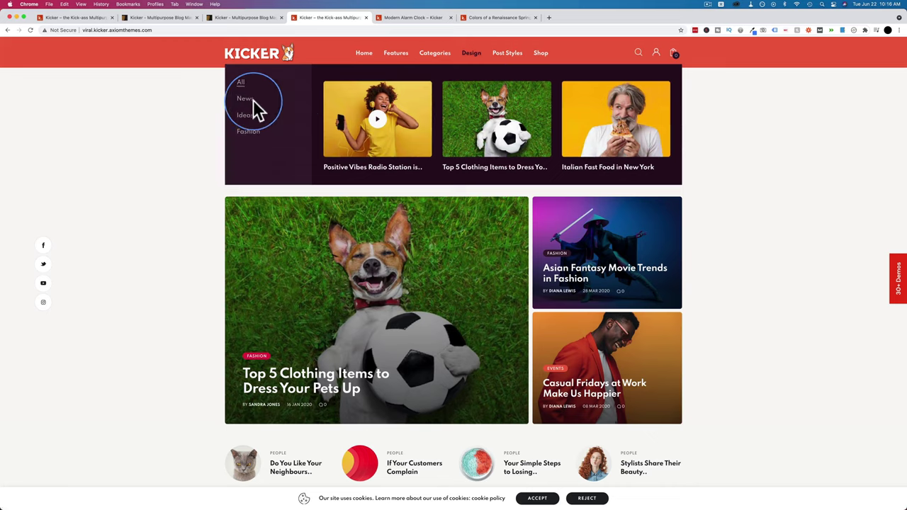
left_click(249, 99)
left_click(247, 115)
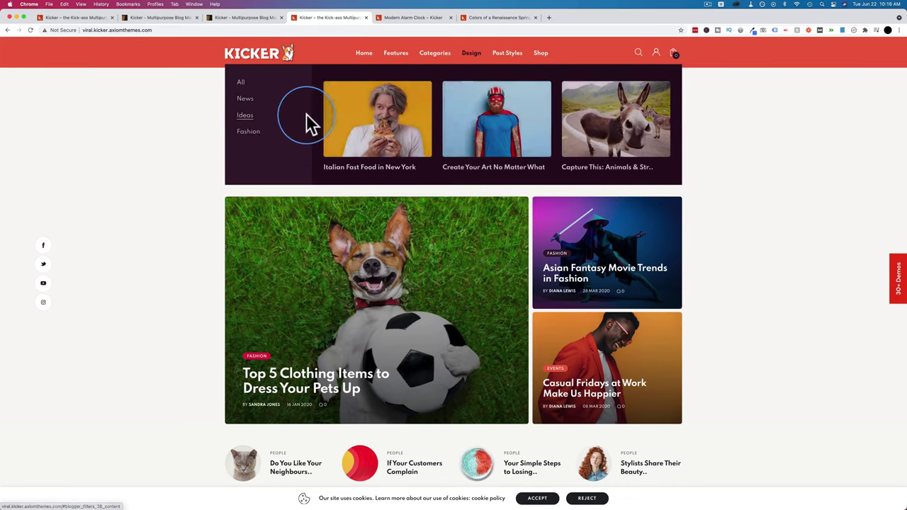
mouse_move(527, 58)
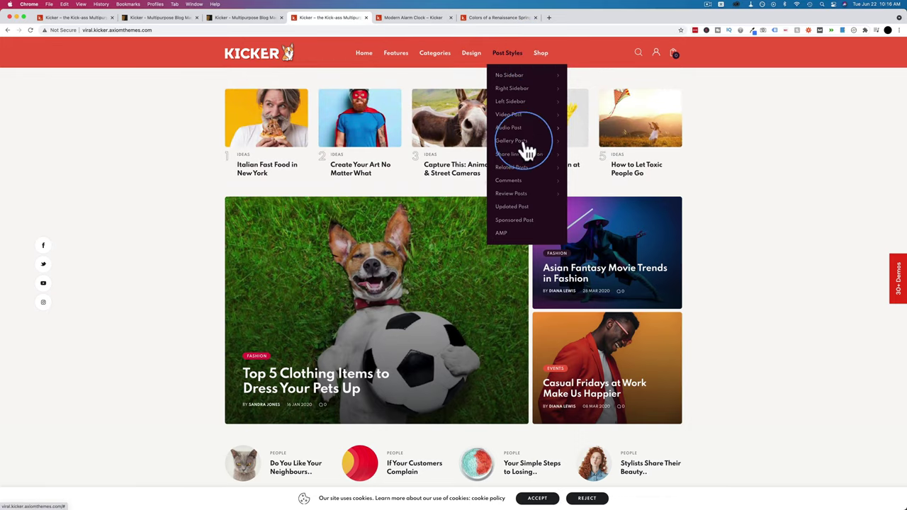
mouse_move(523, 202)
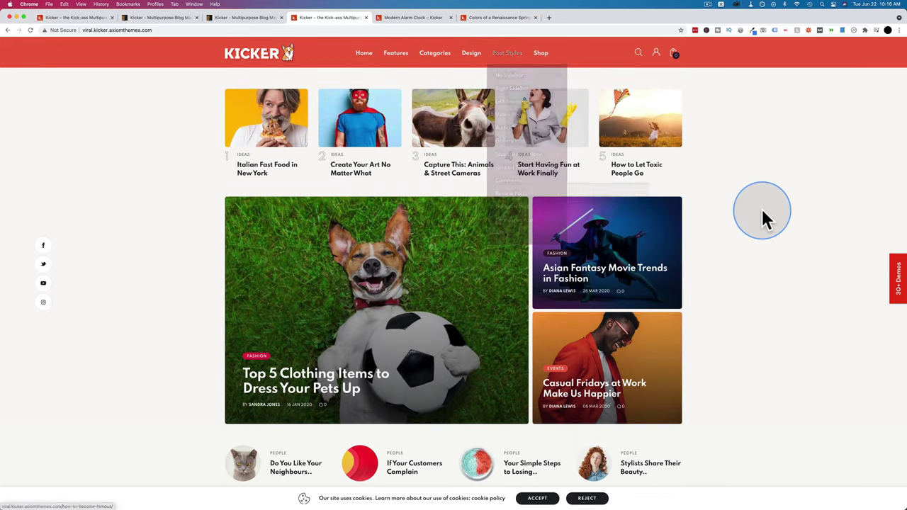
Step: Open the article "Who Owns Your Data, and What Is It Worth" from the Viral homepage's Trending Posts
scroll(761, 211, "down", 5)
scroll(762, 208, "down", 5)
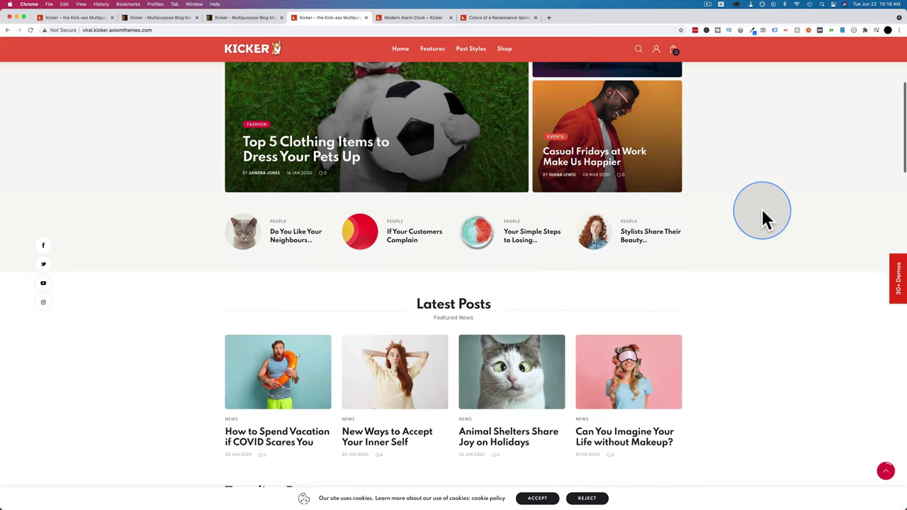
scroll(761, 209, "down", 6)
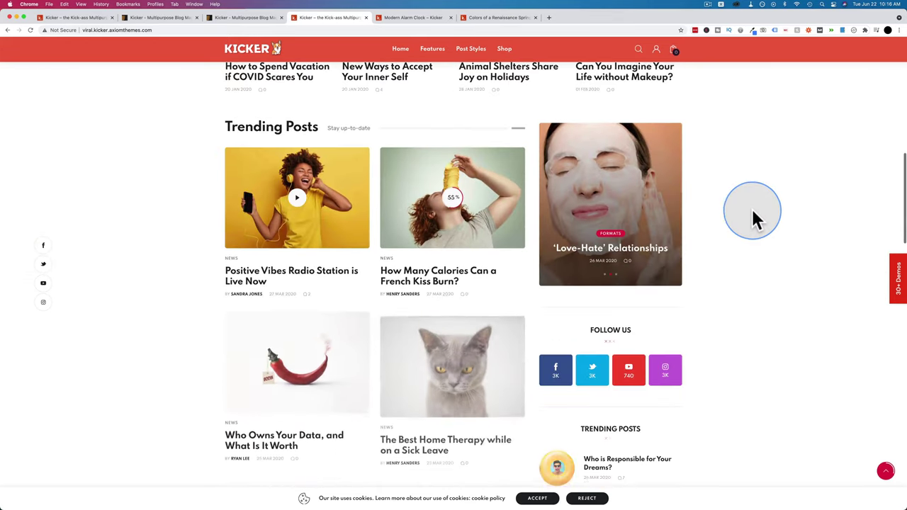
scroll(348, 279, "down", 4)
left_click(293, 310)
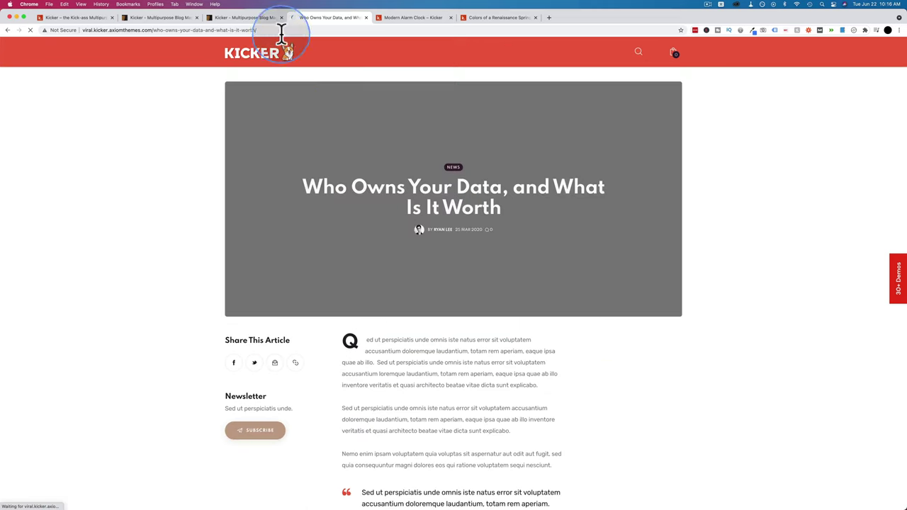
Step: Examine the data article's layout from its body text and image gallery through to the author section
left_click(268, 18)
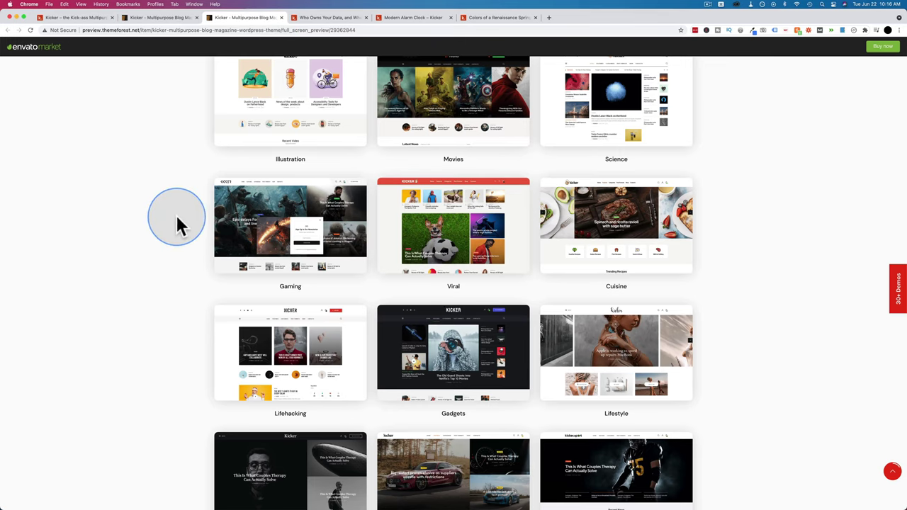
left_click(336, 20)
scroll(391, 251, "down", 10)
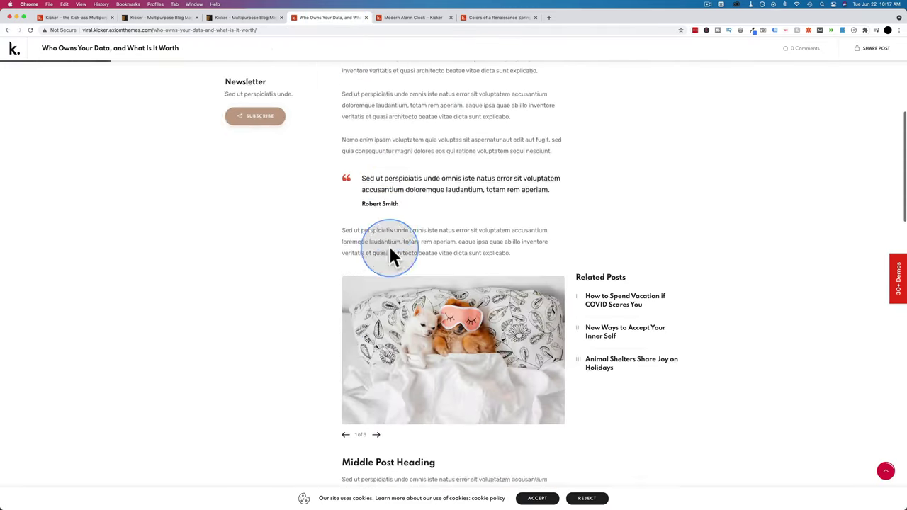
scroll(390, 252, "down", 15)
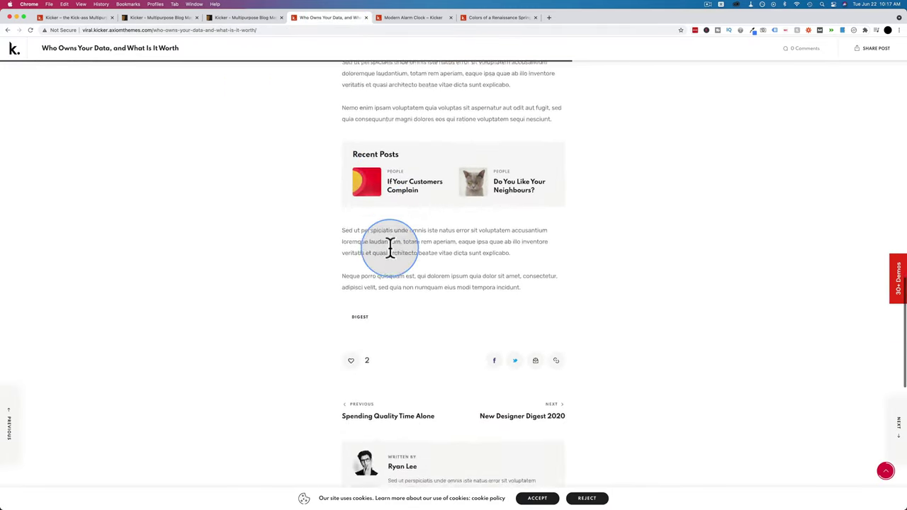
Step: Go back to the theme's demo gallery and open the Cars demo
left_click(256, 18)
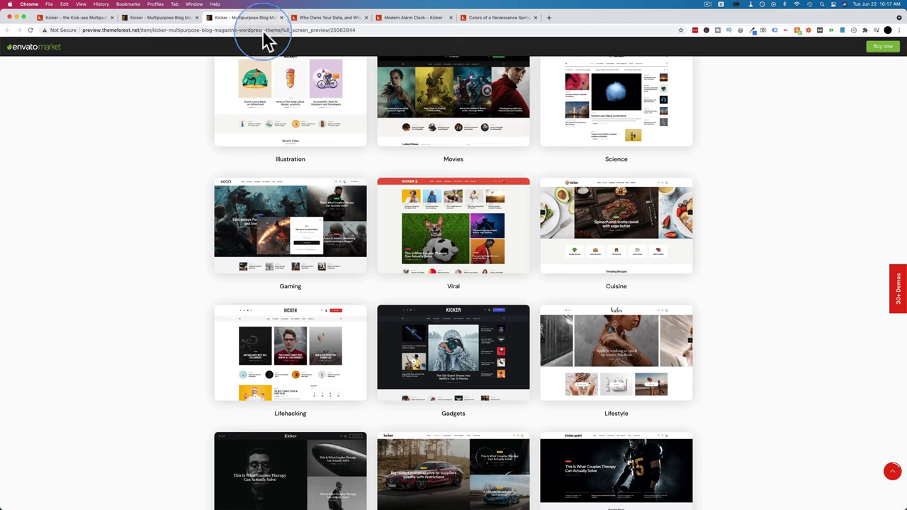
scroll(374, 181, "down", 3)
scroll(375, 180, "down", 3)
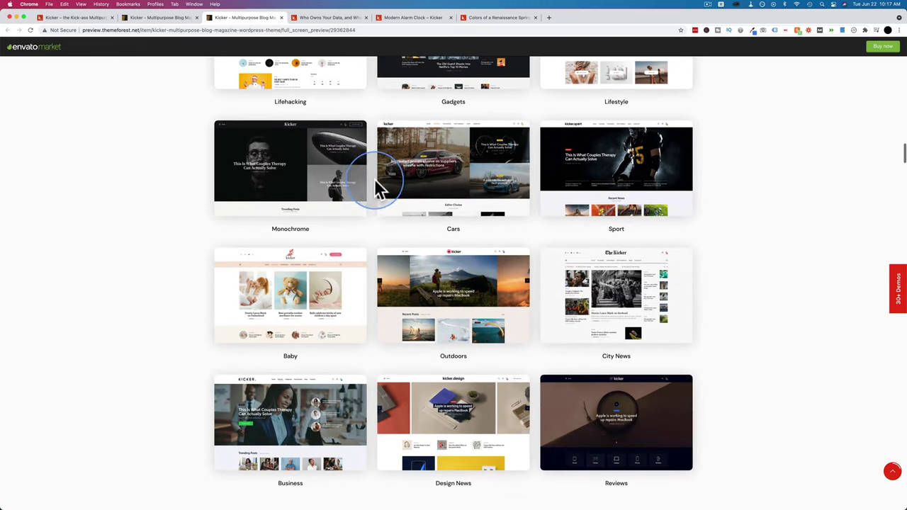
left_click(450, 181)
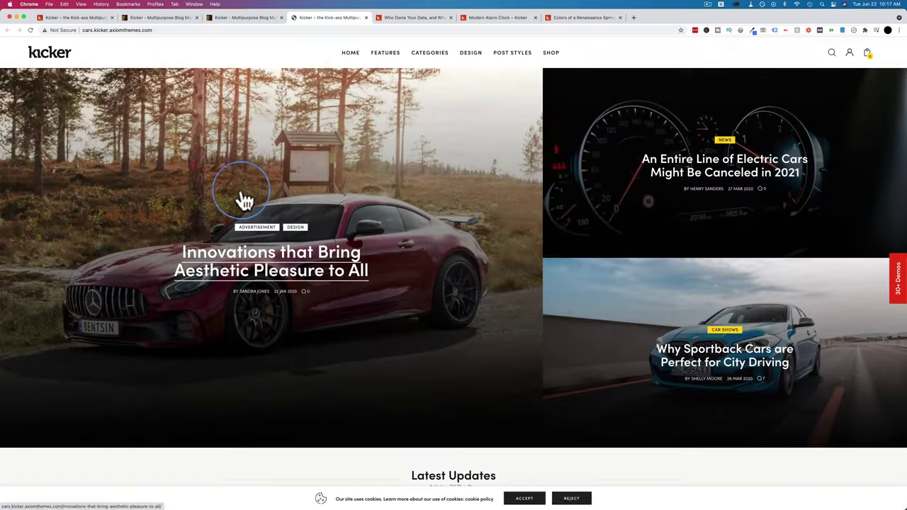
Step: Examine the Cars homepage from Latest Updates through Latest Posts, Editor's Choice and Trending Posts to the footer
scroll(481, 345, "down", 1)
scroll(599, 323, "down", 9)
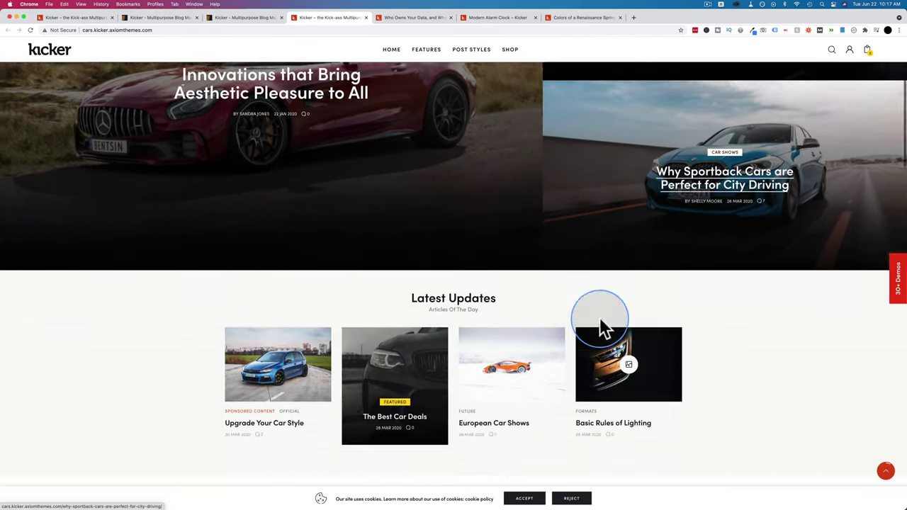
scroll(599, 325, "down", 8)
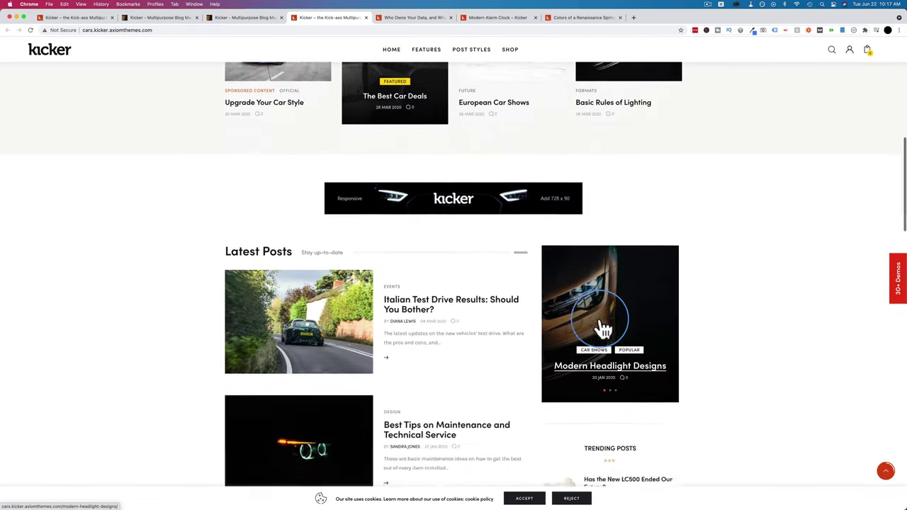
scroll(597, 326, "down", 6)
scroll(536, 346, "up", 6)
scroll(533, 311, "up", 3)
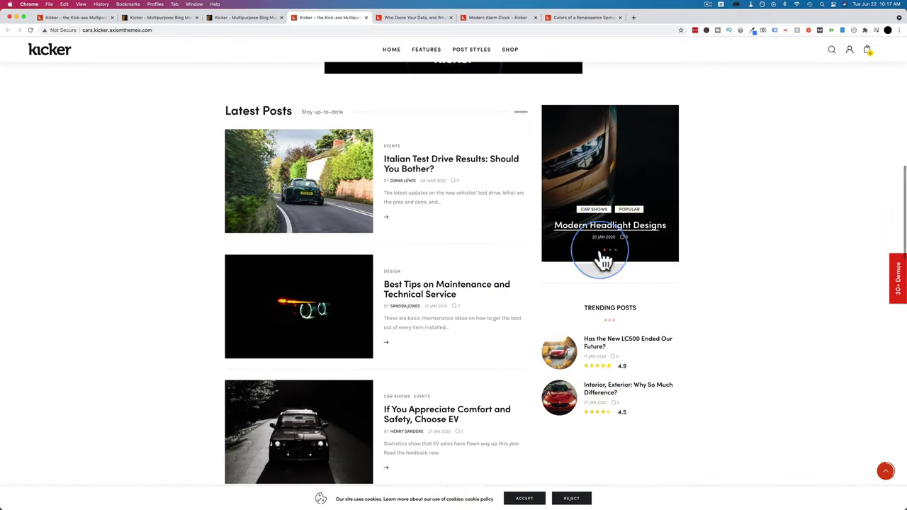
scroll(536, 233, "down", 3)
scroll(534, 228, "down", 10)
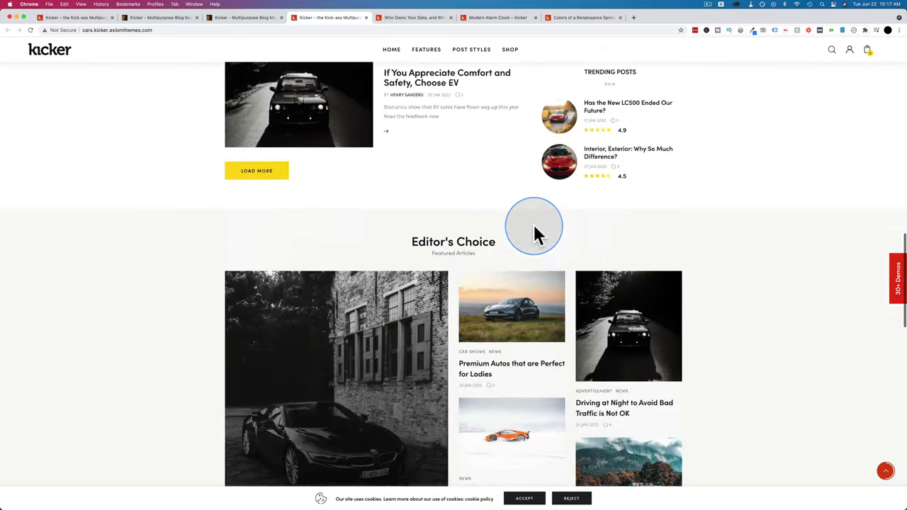
scroll(537, 238, "down", 8)
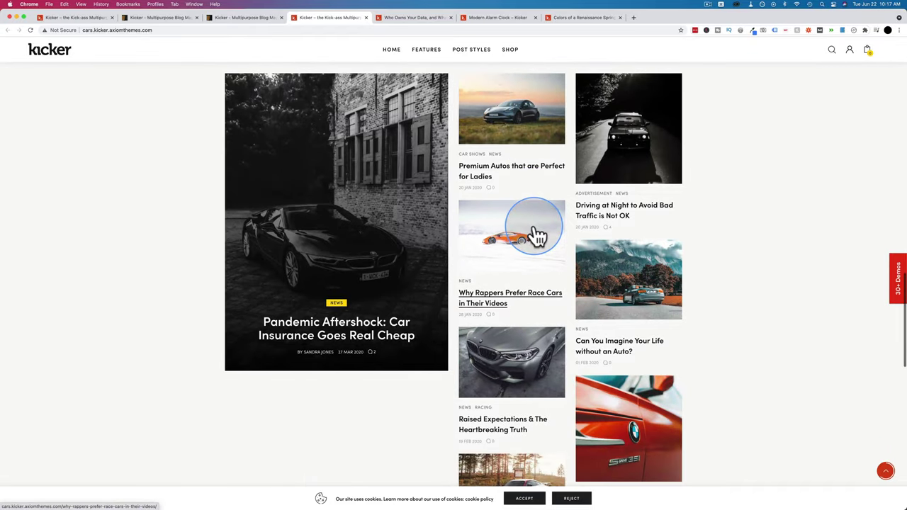
scroll(538, 237, "down", 10)
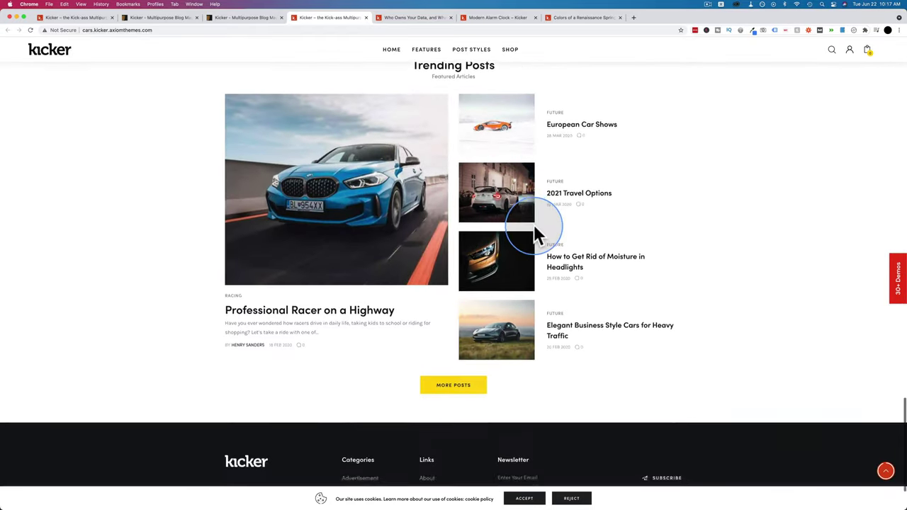
Step: Open the Cars demo's Blog Portfolio page
scroll(536, 234, "up", 20)
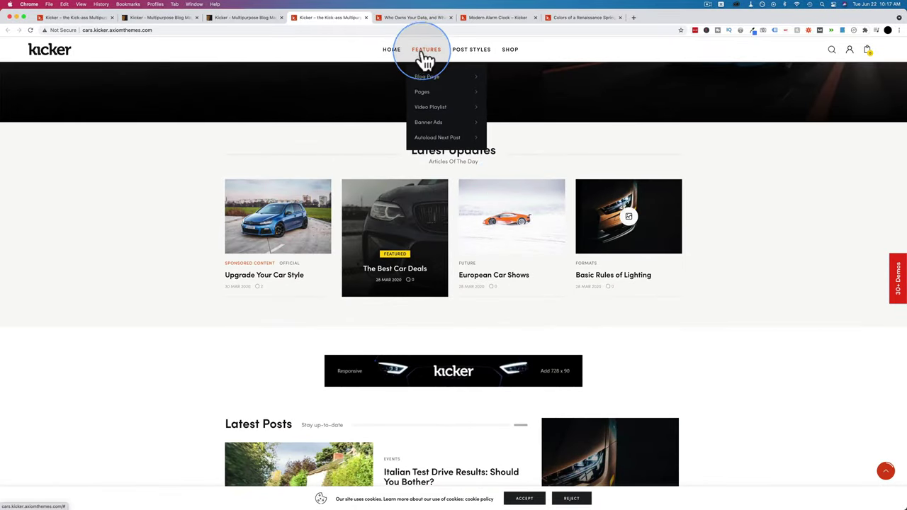
mouse_move(429, 84)
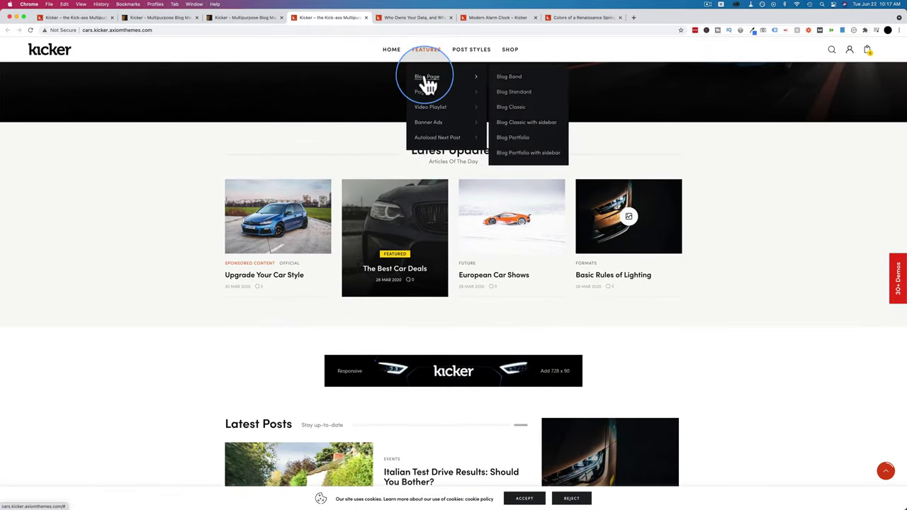
left_click(509, 144)
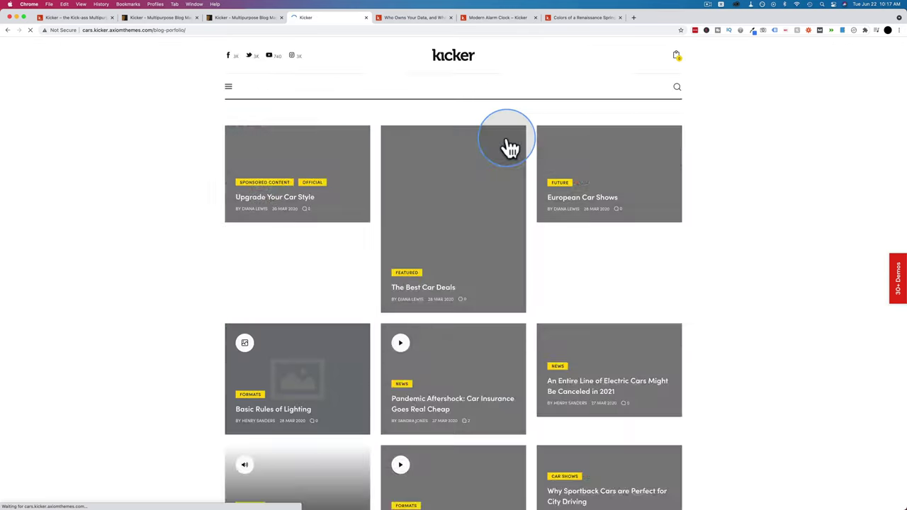
Step: Look through the Blog Portfolio posts and open page 2 of the listing
scroll(203, 204, "down", 2)
scroll(204, 196, "down", 1)
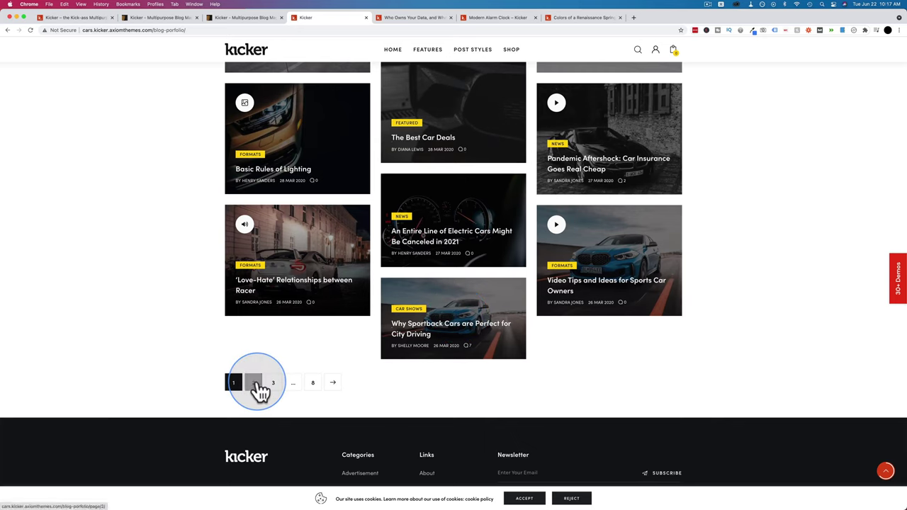
left_click(257, 383)
scroll(378, 199, "down", 1)
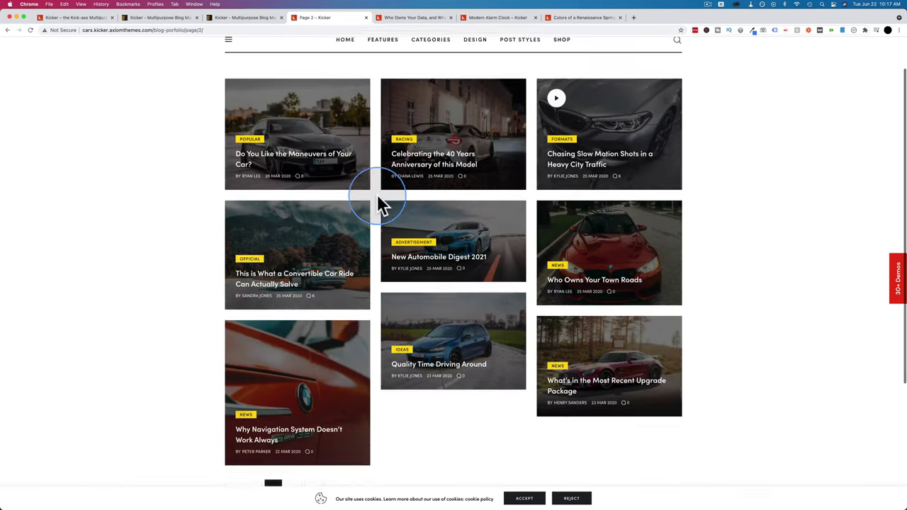
Step: Open the Video Playlist 2 page from the Cars demo's Features section
scroll(377, 195, "up", 1)
mouse_move(385, 93)
mouse_move(390, 155)
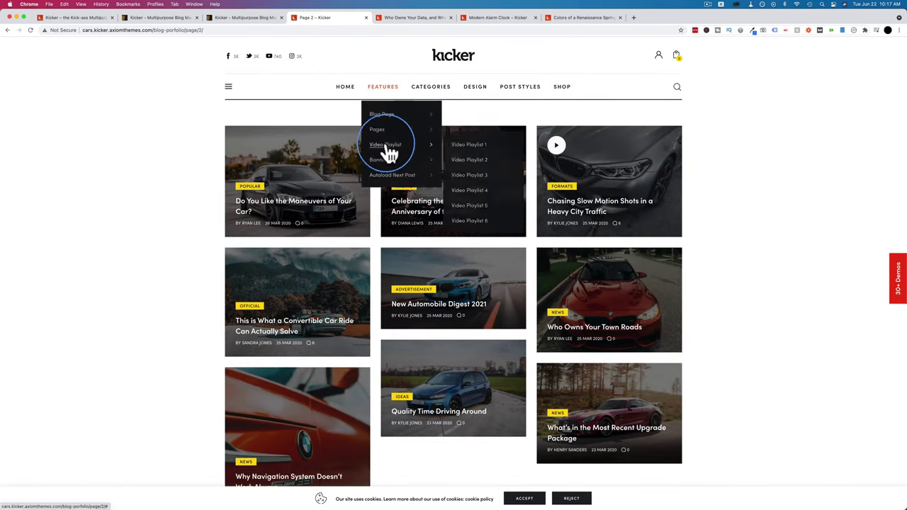
left_click(473, 163)
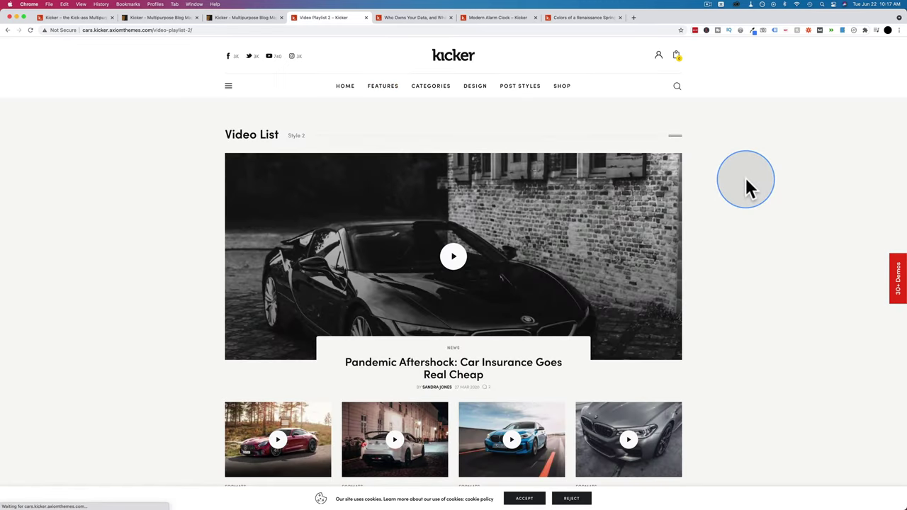
Step: Play the featured video in the Style 2 video list and pause it
scroll(692, 213, "down", 1)
scroll(689, 206, "down", 2)
left_click(453, 122)
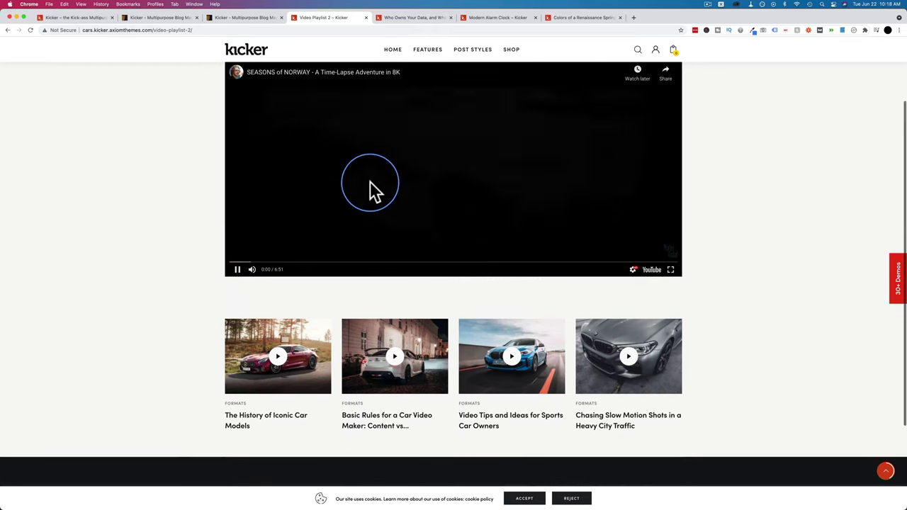
left_click(237, 272)
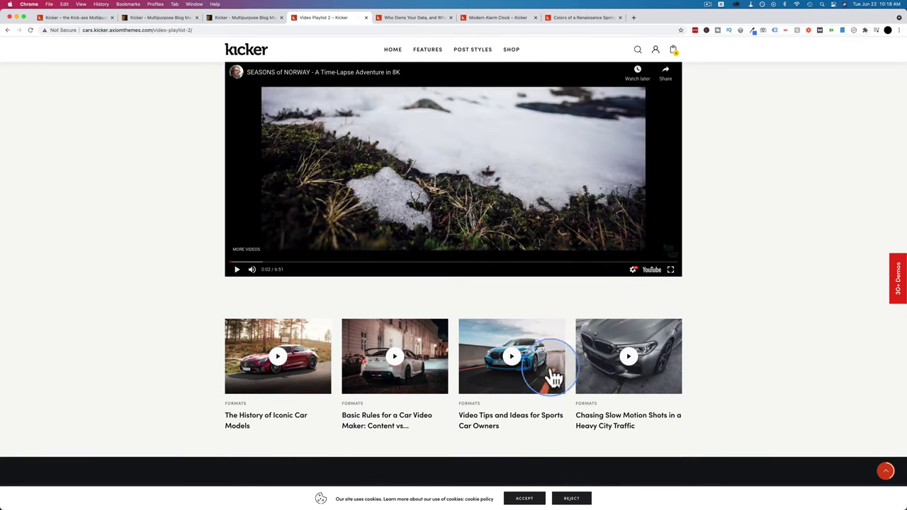
Step: Return to the theme's demo gallery and open the Reviews demo
left_click(265, 20)
scroll(229, 252, "down", 5)
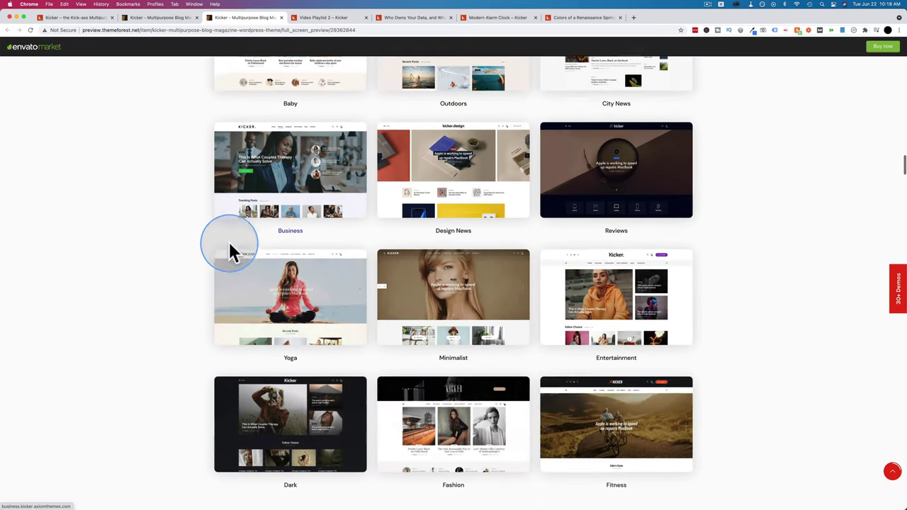
left_click(592, 186)
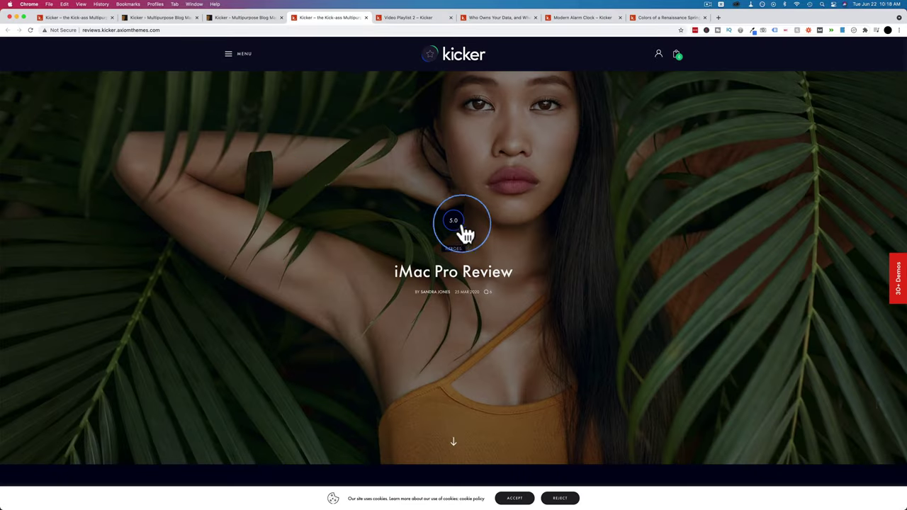
Step: Look through the Reviews homepage down to Latest Reviews and open the "Reviewing the Brand New CQ53 Headphones" article
scroll(431, 241, "down", 4)
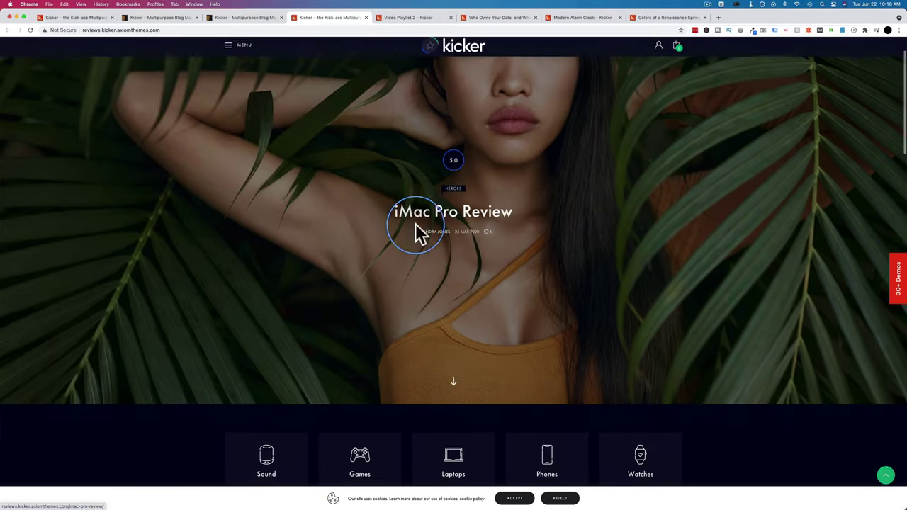
scroll(388, 231, "down", 3)
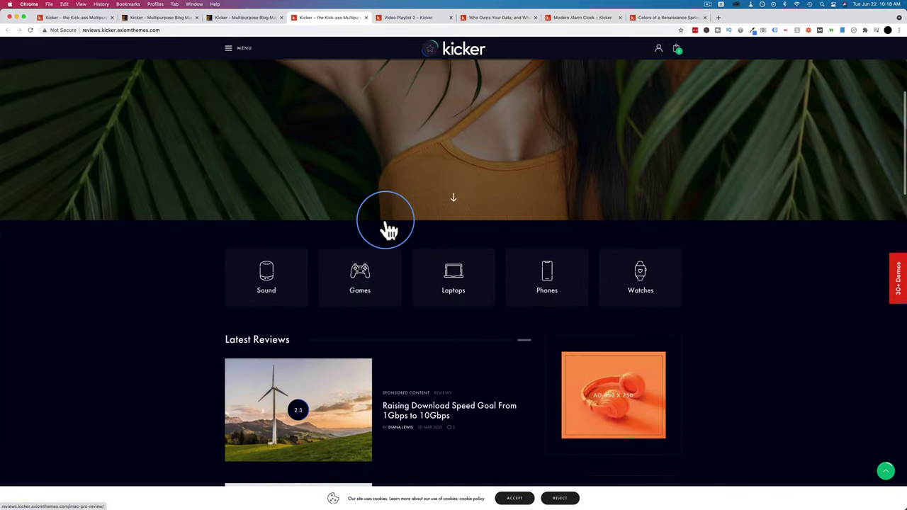
scroll(388, 230, "down", 5)
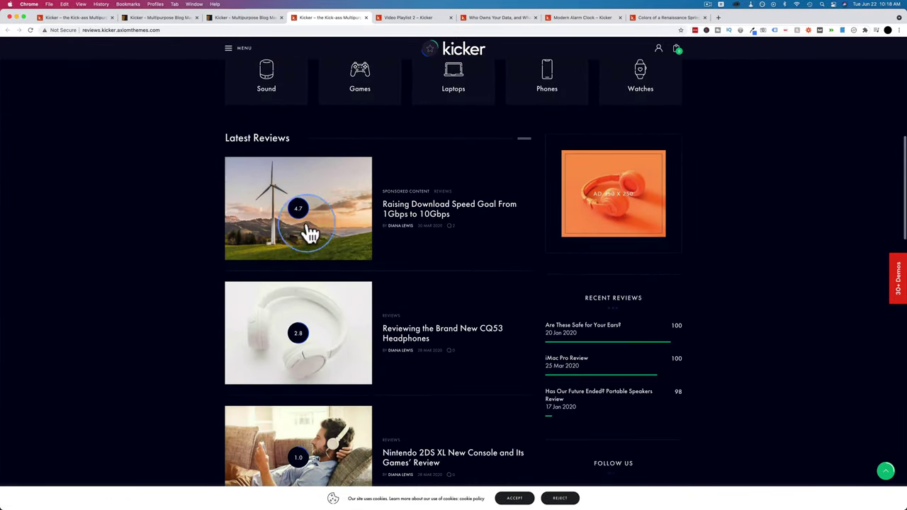
scroll(289, 344, "down", 3)
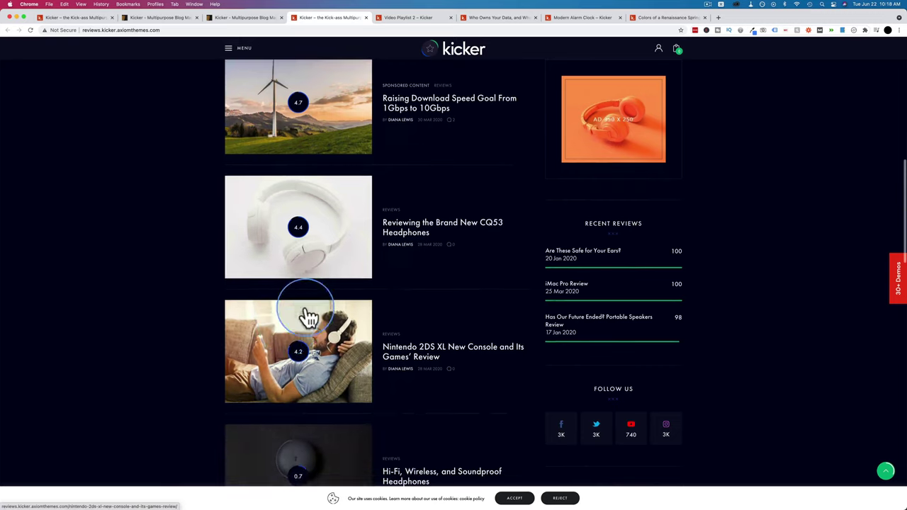
left_click(402, 232)
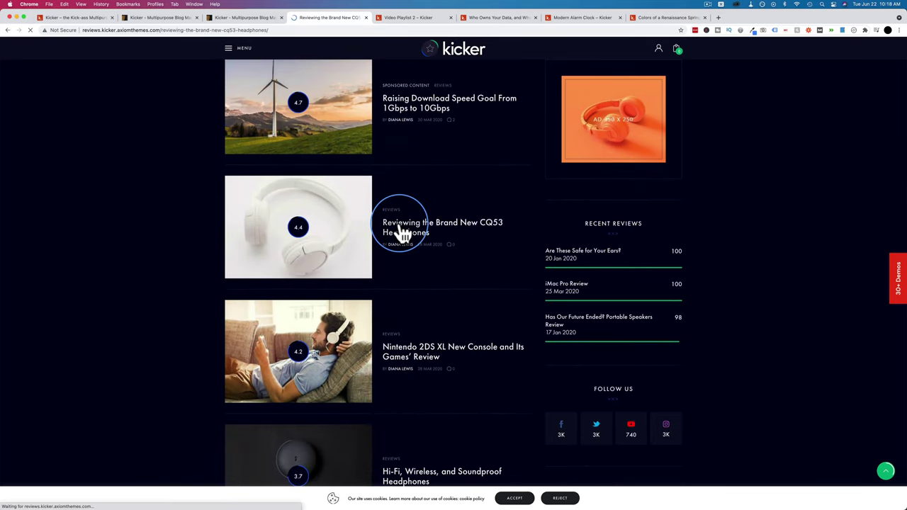
Step: Examine the headphones article, especially the Darksiders III Review box with its rating, positives and negatives, specifications and buy link
scroll(286, 303, "down", 4)
scroll(286, 303, "down", 5)
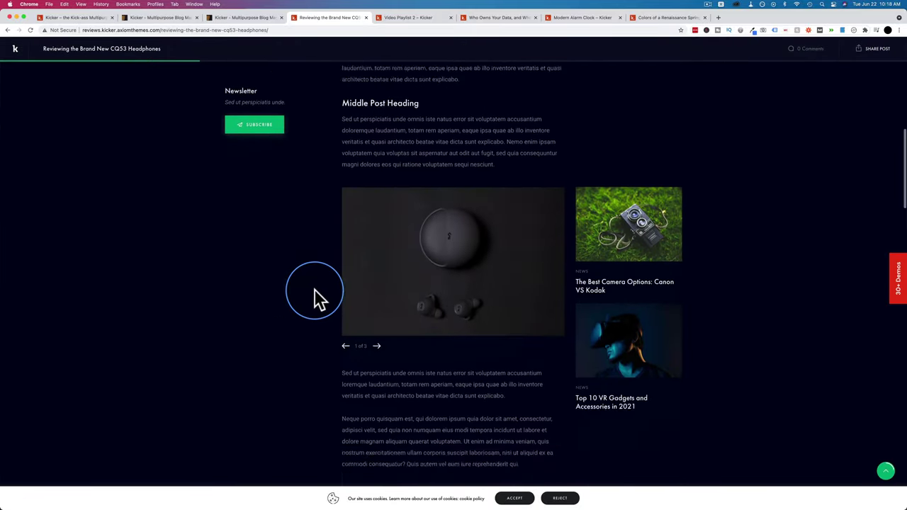
scroll(313, 289, "down", 5)
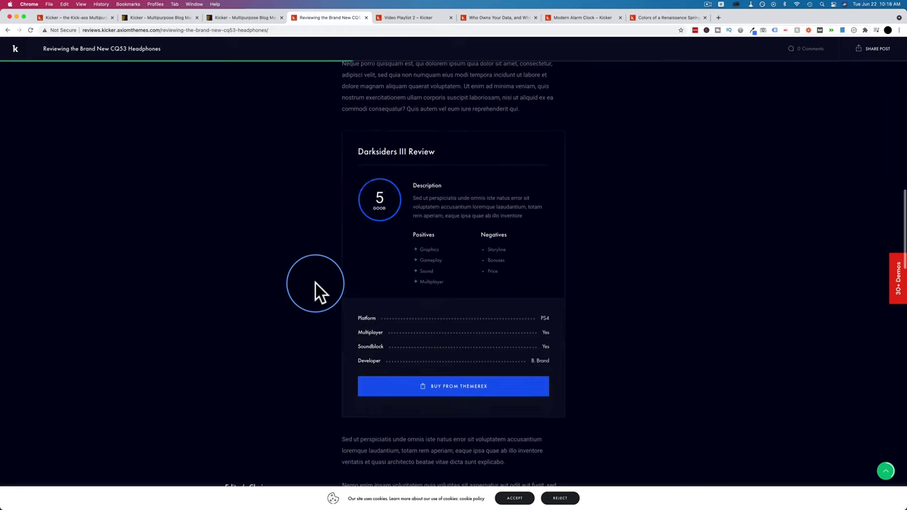
scroll(360, 142, "down", 1)
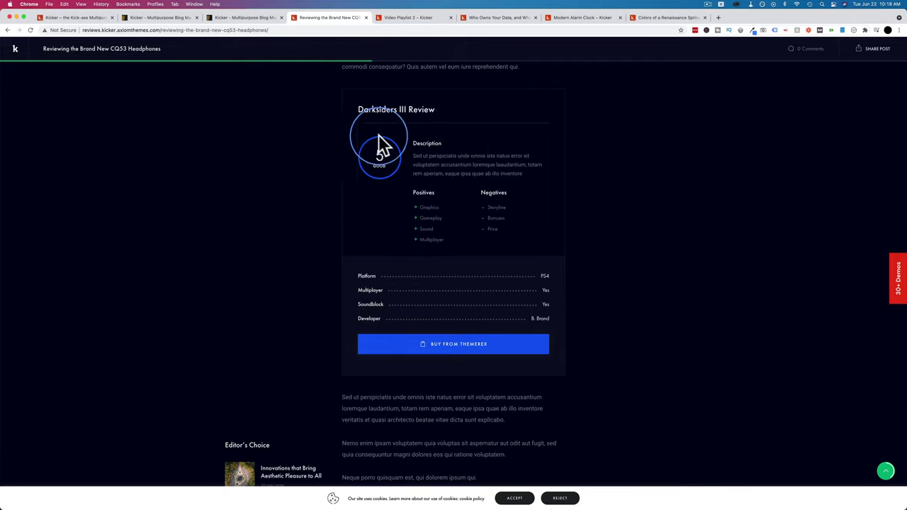
scroll(494, 320, "down", 1)
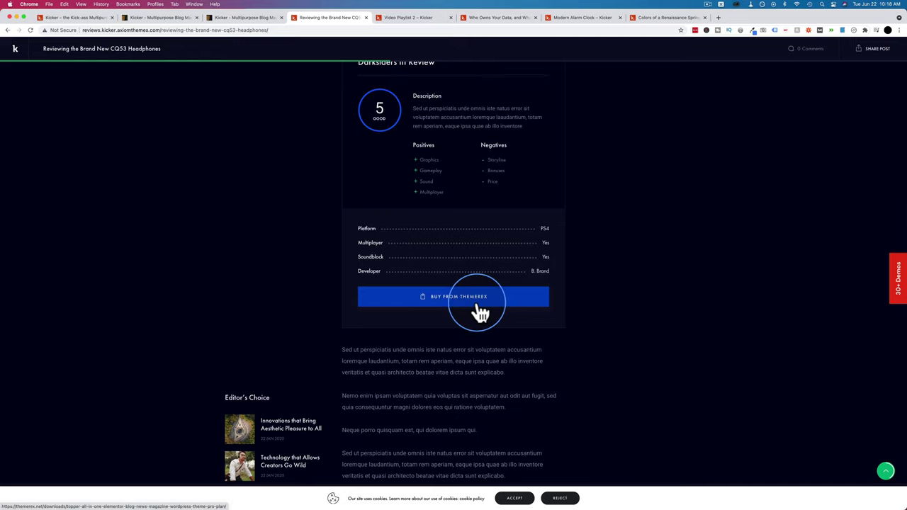
scroll(480, 311, "up", 1)
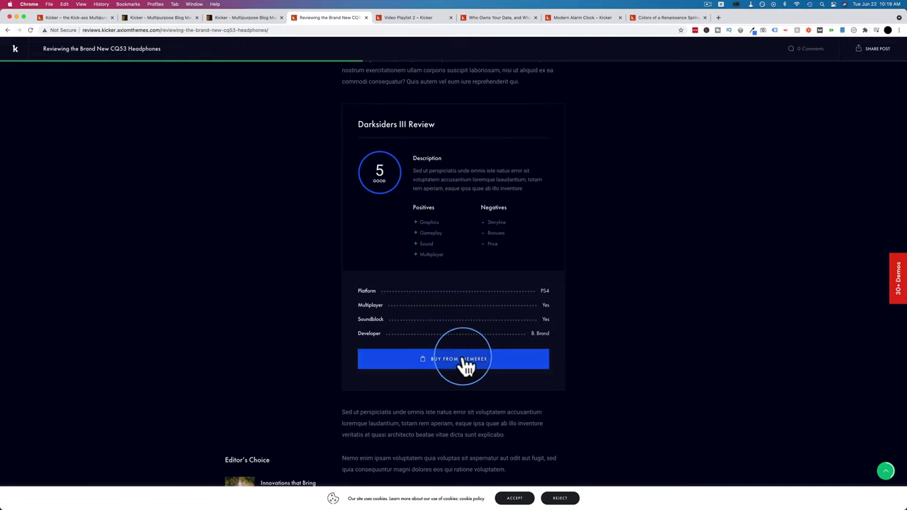
scroll(459, 360, "down", 2)
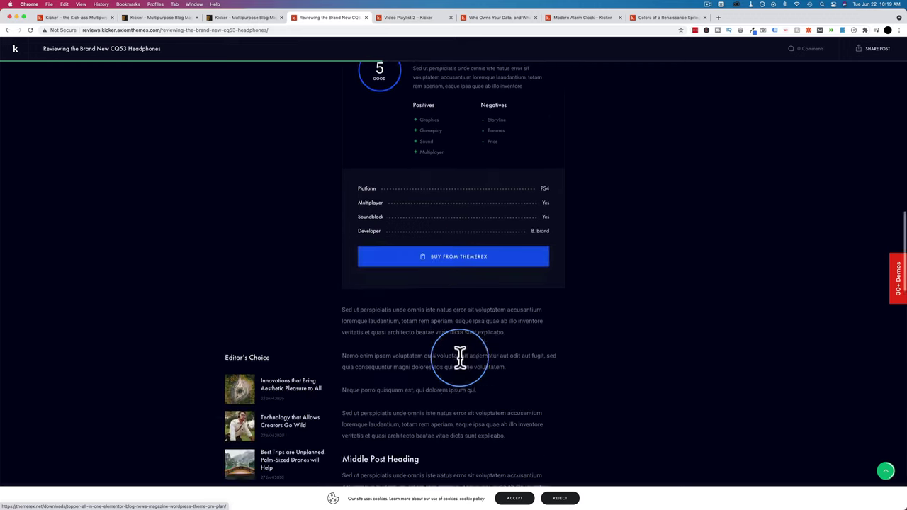
scroll(425, 348, "up", 2)
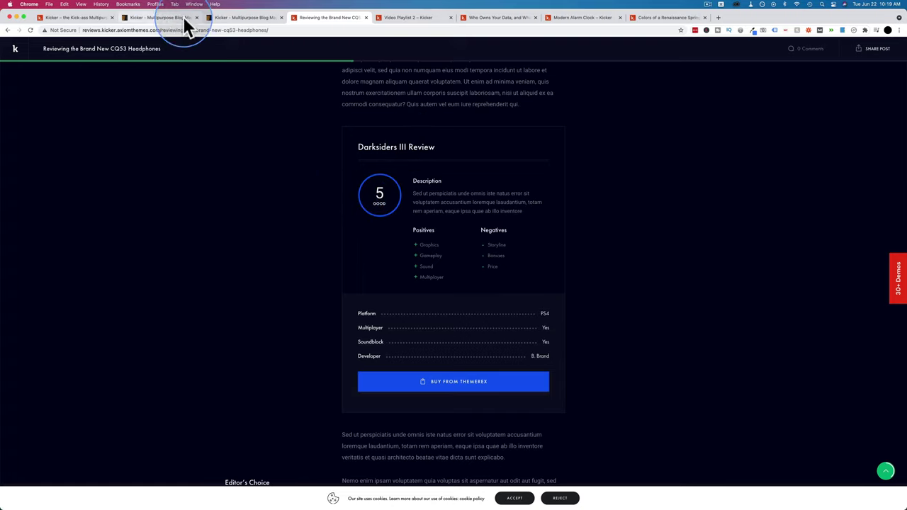
Step: Close the browser tabs holding the demo gallery and the demo pages
left_click(281, 17)
left_click(281, 17)
left_click(280, 17)
left_click(281, 17)
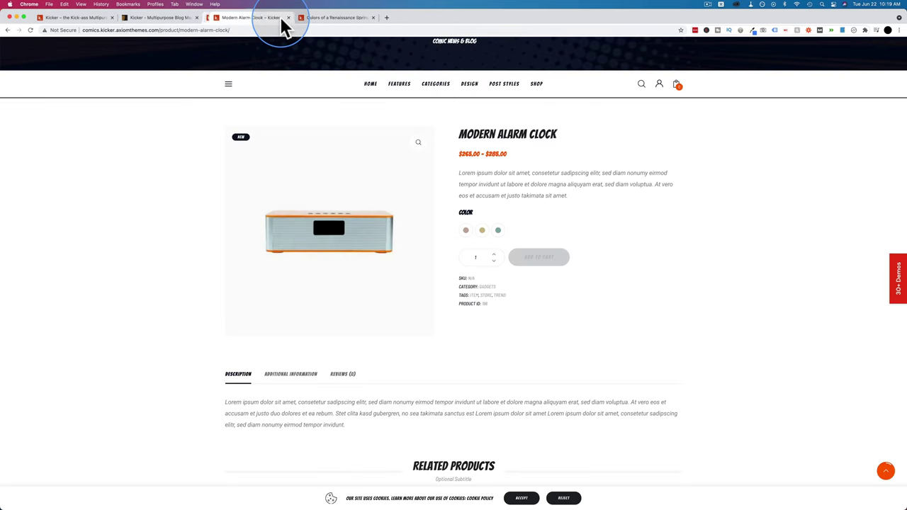
left_click(280, 17)
left_click(280, 17)
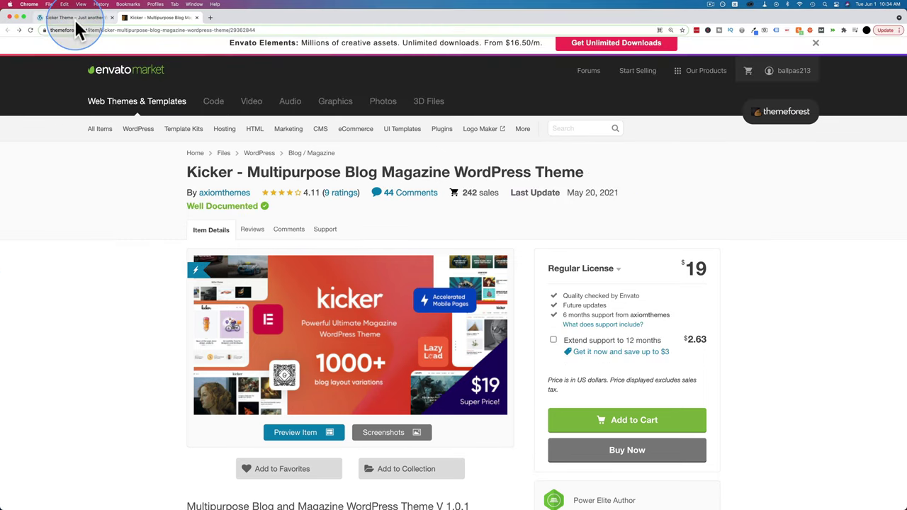
Step: Switch to the local Kicker Theme site and open its wp-admin dashboard
left_click(77, 20)
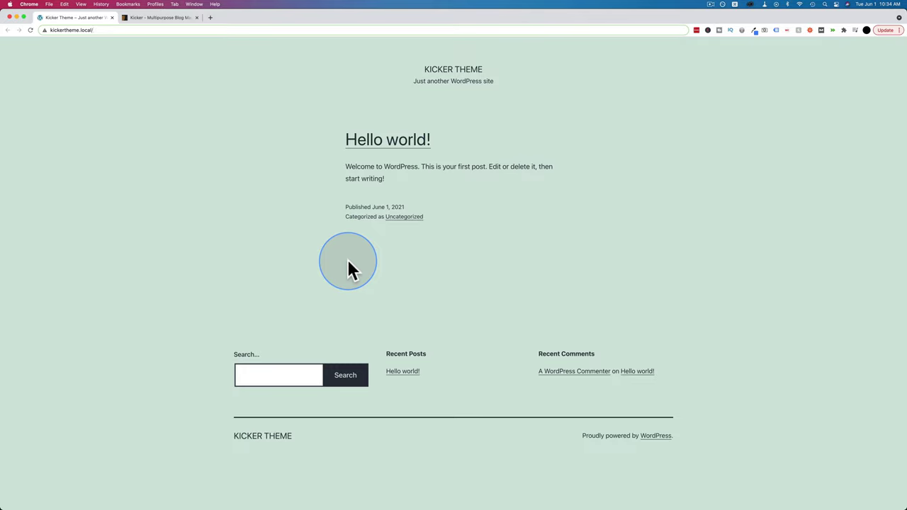
left_click(99, 27)
type("wp-admin")
key("Return")
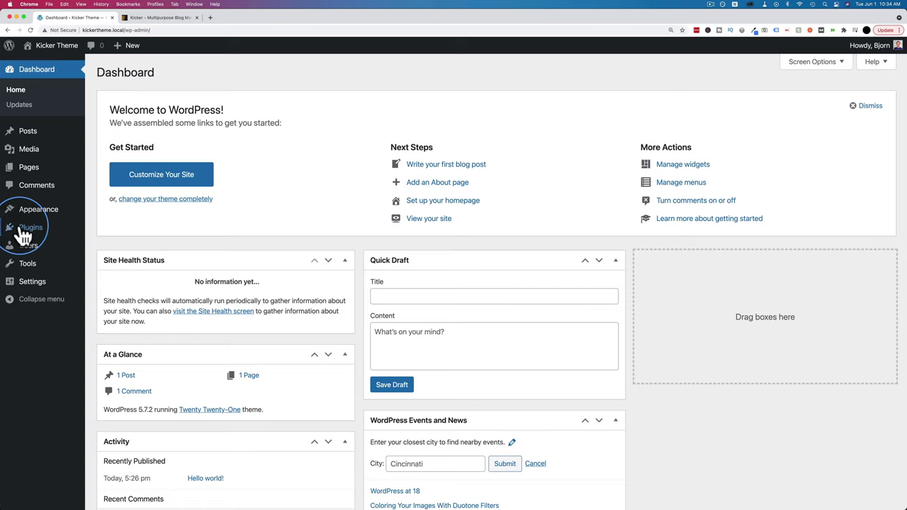
Step: Open the theme upload form on WordPress's Add Themes page
mouse_move(57, 213)
left_click(113, 212)
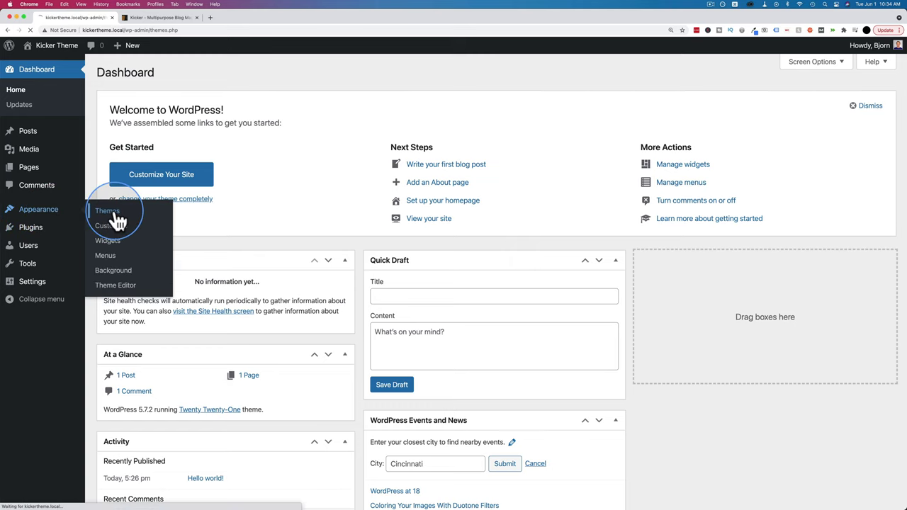
left_click(195, 74)
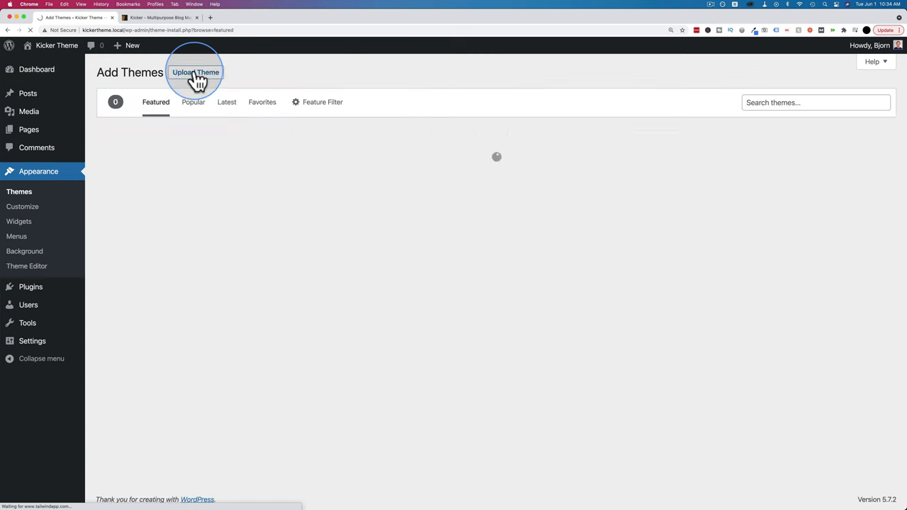
left_click(200, 74)
Step: Install the theme from the kicker.zip file and activate it
left_click(421, 170)
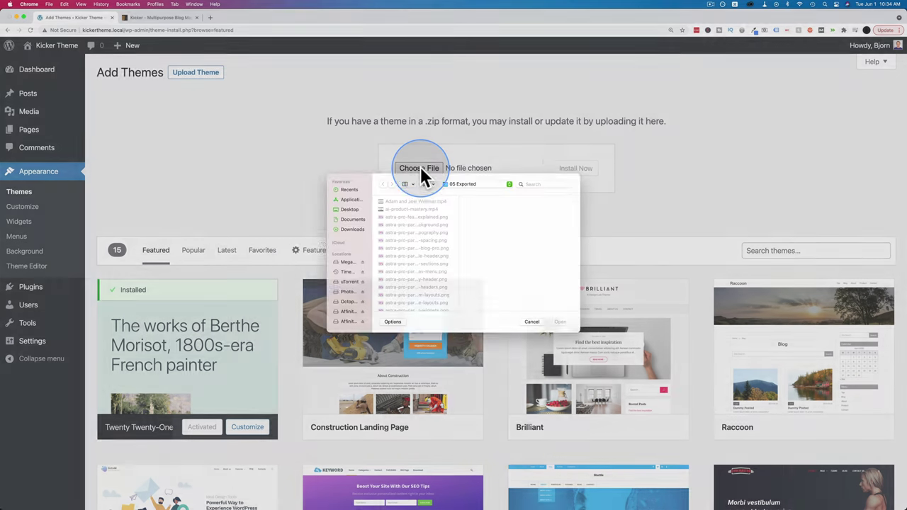
left_click(453, 239)
left_click(563, 318)
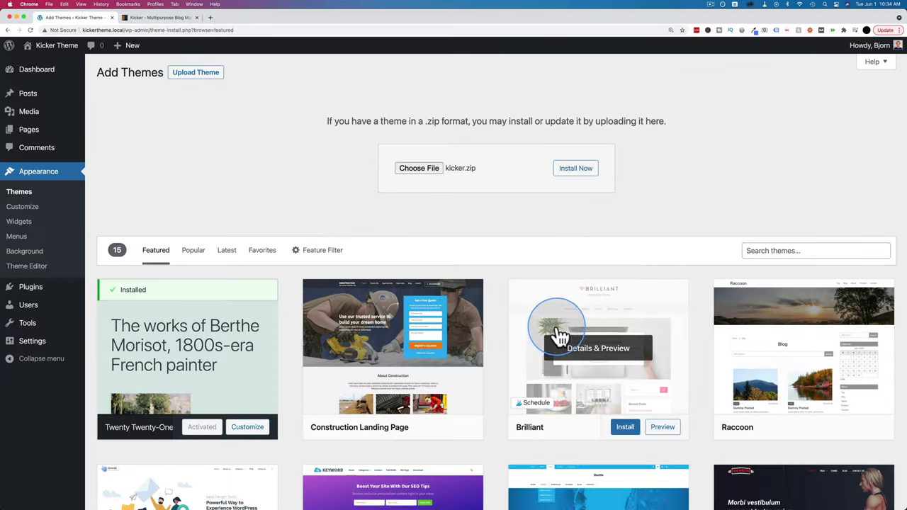
left_click(574, 170)
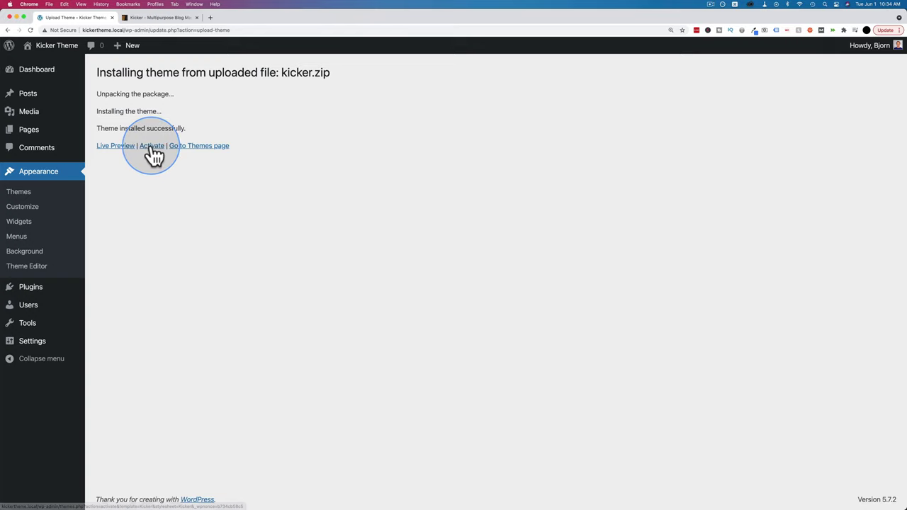
left_click(156, 151)
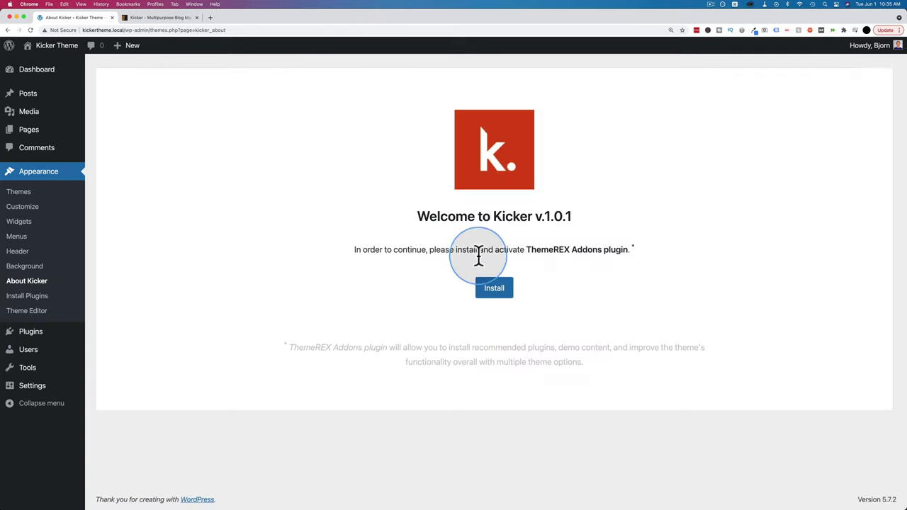
Step: Install and activate the required ThemeREX Addons plugin
left_click_drag(525, 251, 621, 254)
left_click(495, 289)
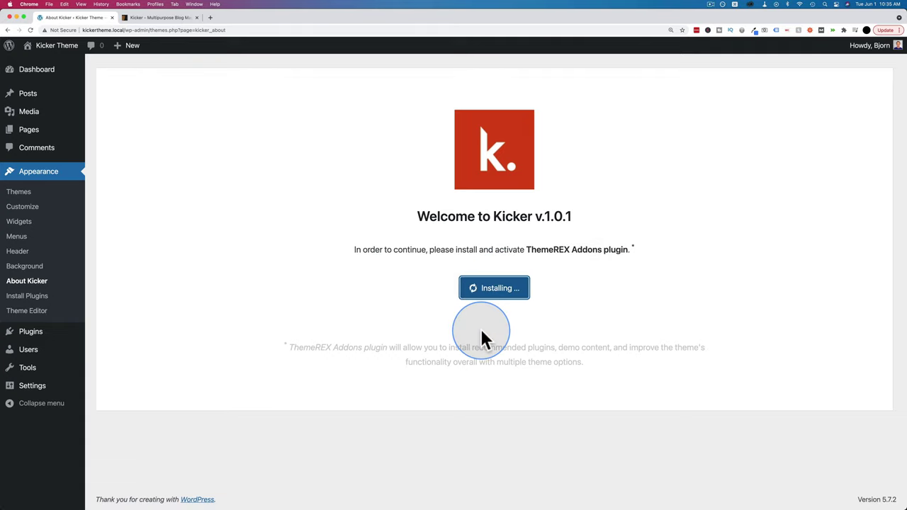
left_click(507, 295)
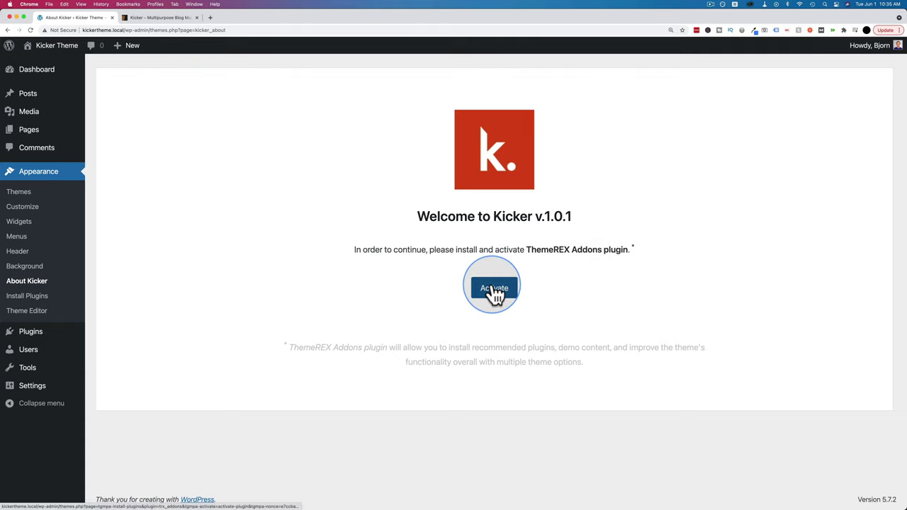
Step: Accept the data privacy terms and submit the theme activation form with the purchase code
scroll(273, 288, "down", 2)
scroll(273, 298, "down", 3)
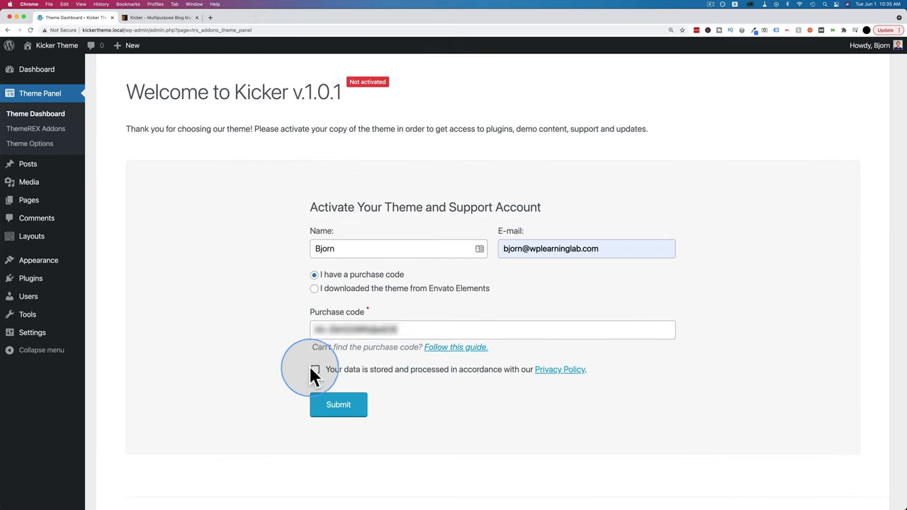
left_click(315, 369)
left_click(339, 408)
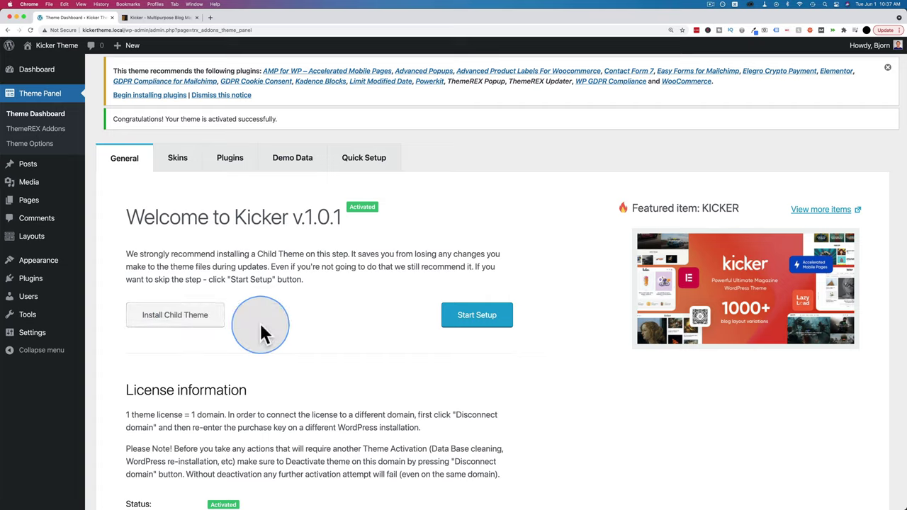
Step: Start the Kicker theme setup and browse the skins offered
left_click(478, 317)
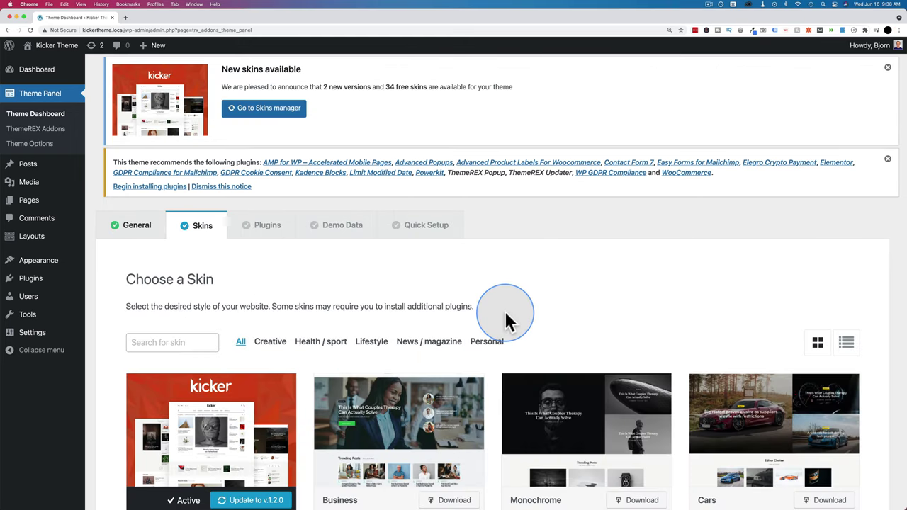
scroll(505, 313, "down", 2)
scroll(493, 329, "down", 6)
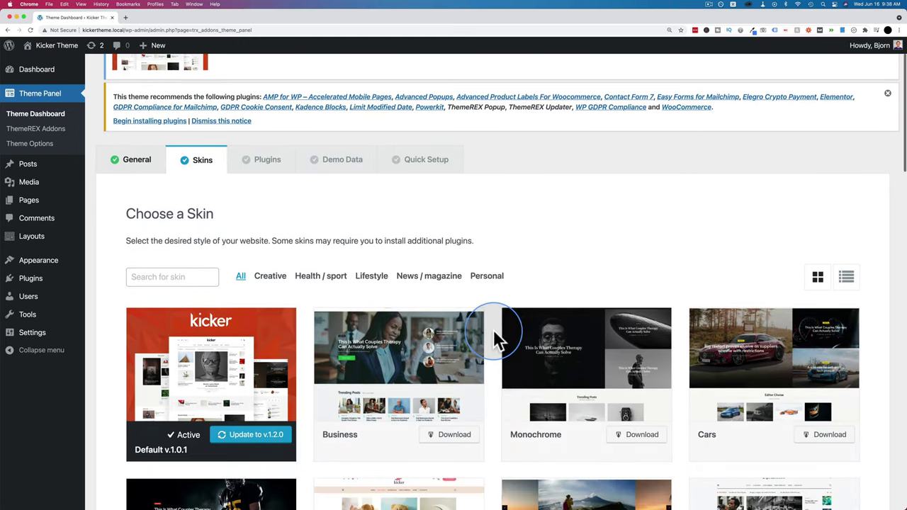
scroll(493, 329, "down", 3)
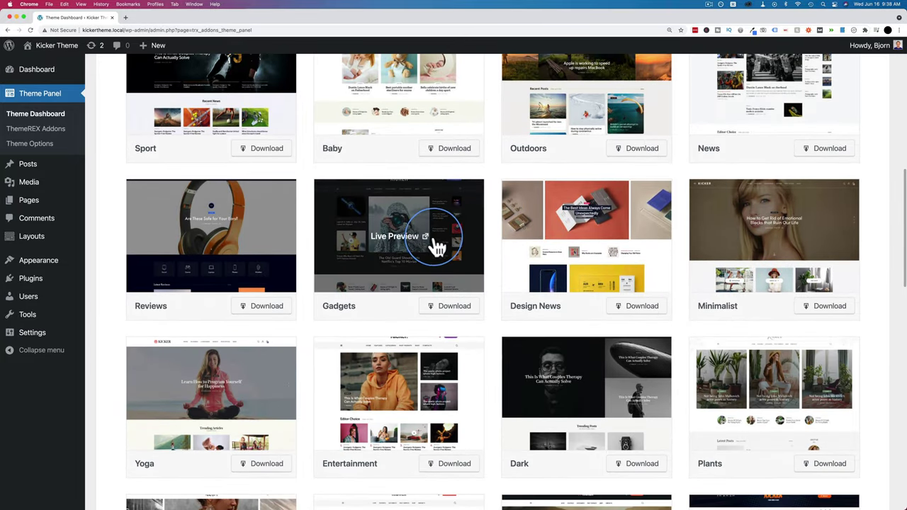
Step: Open the live preview of the Gadgets skin and look through the submenus of its Features menu
left_click(389, 245)
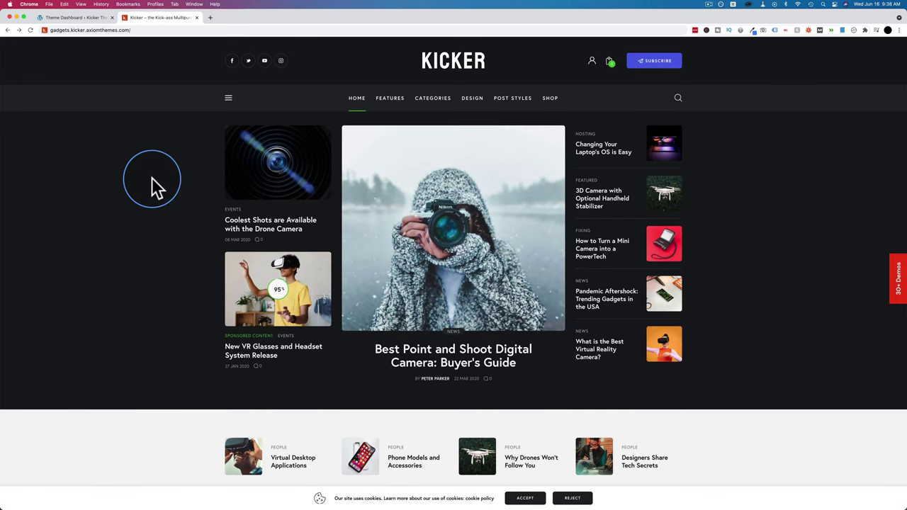
mouse_move(390, 101)
mouse_move(389, 133)
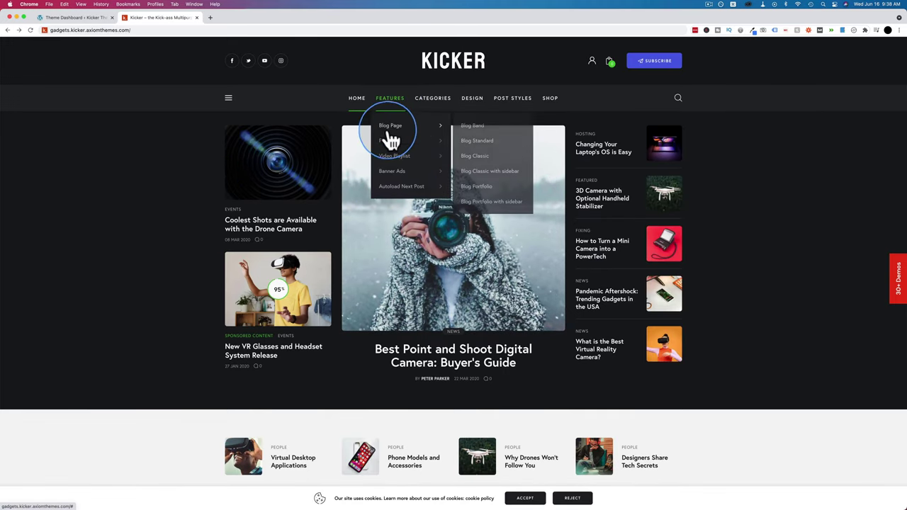
mouse_move(408, 152)
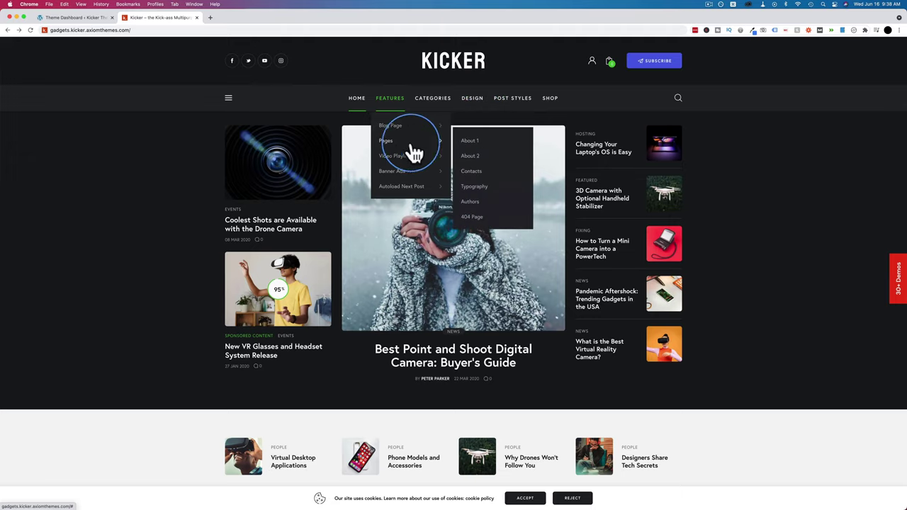
mouse_move(402, 175)
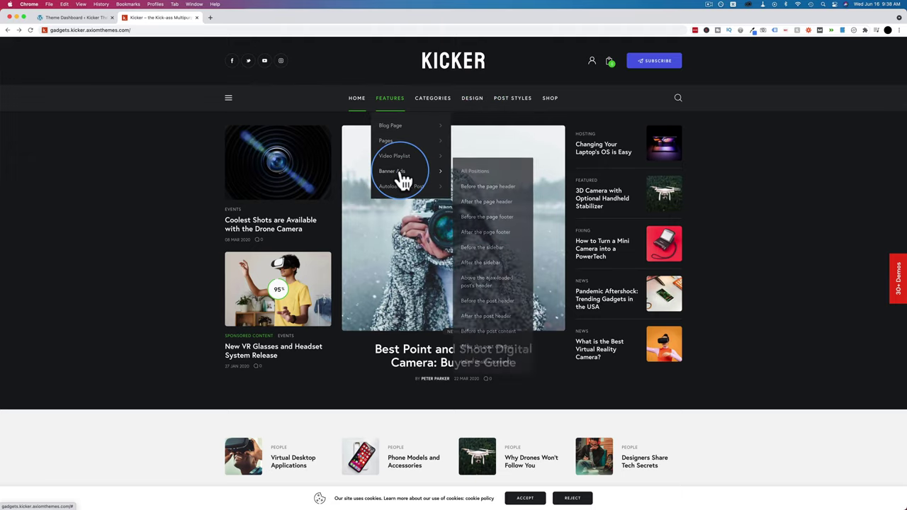
mouse_move(422, 133)
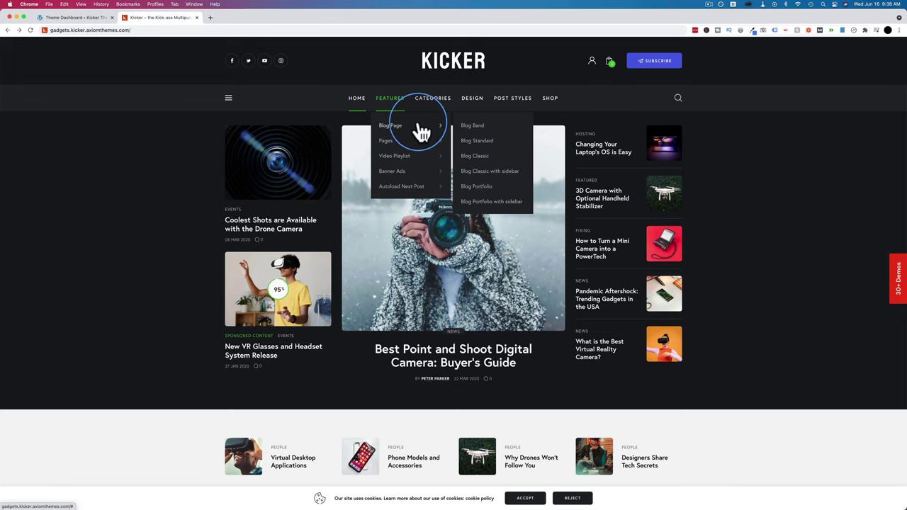
Step: View the Blog Standard page of the Gadgets demo and close the preview to return to the skin selection
left_click(479, 141)
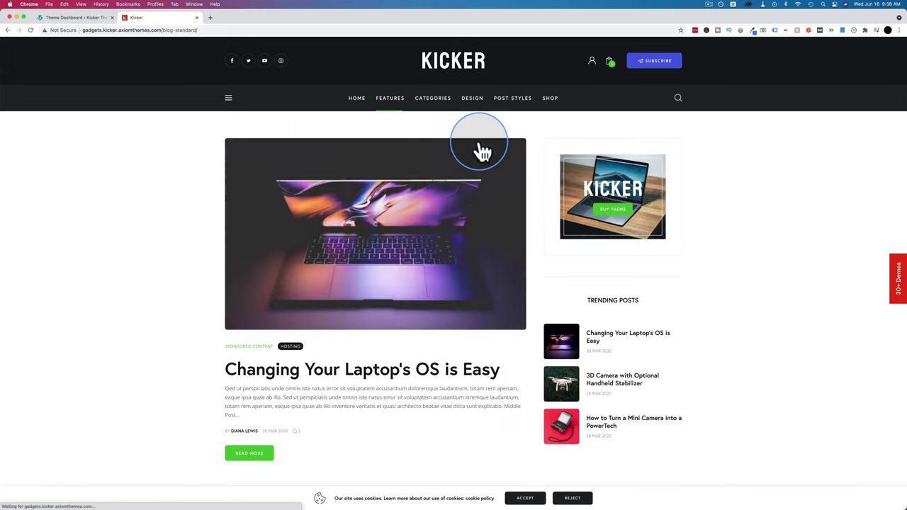
scroll(151, 269, "down", 5)
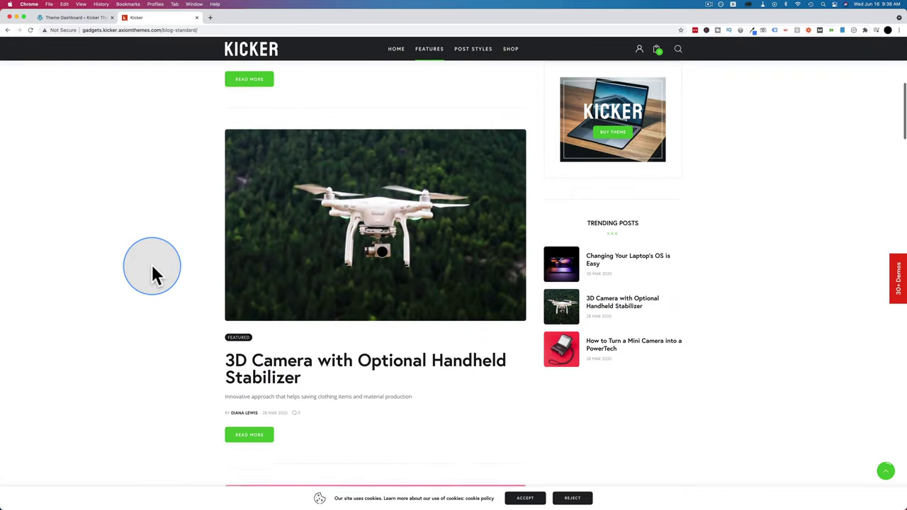
left_click(196, 17)
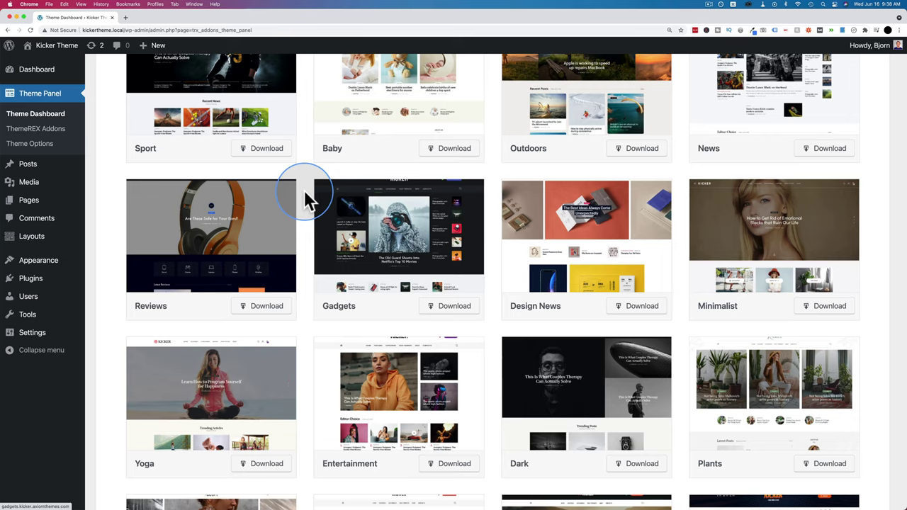
Step: Browse the remaining skins and try to download the Creative skin
scroll(304, 190, "down", 3)
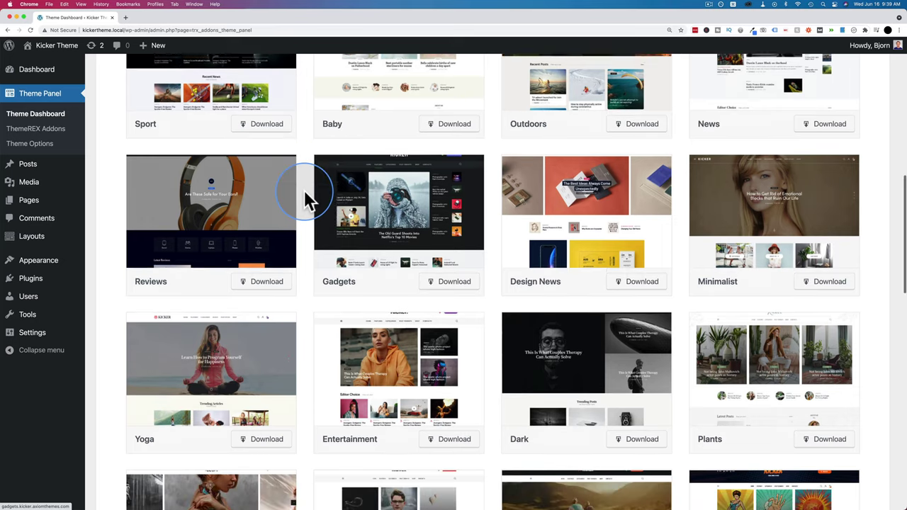
scroll(304, 190, "down", 4)
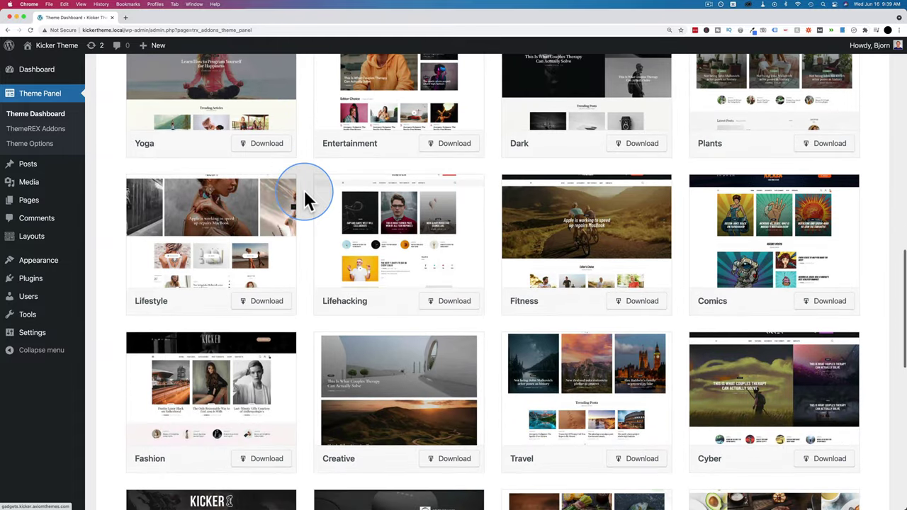
scroll(304, 190, "down", 3)
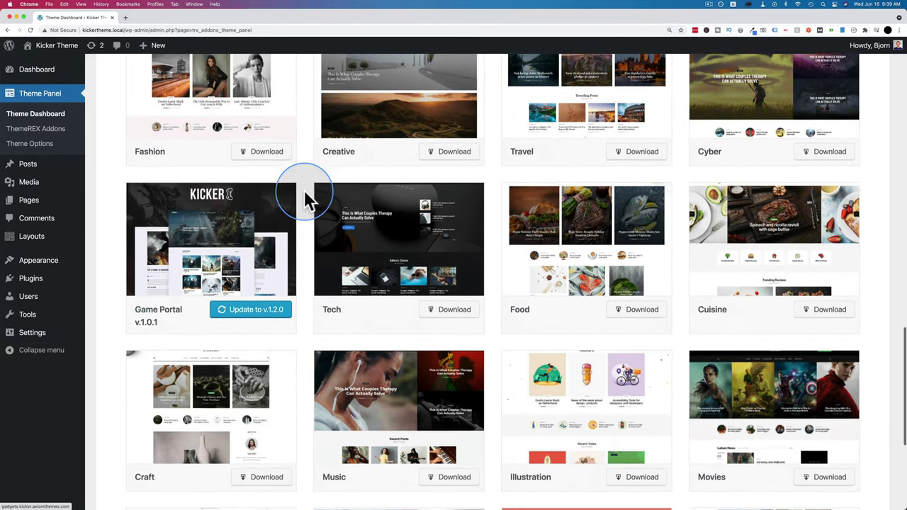
left_click(460, 150)
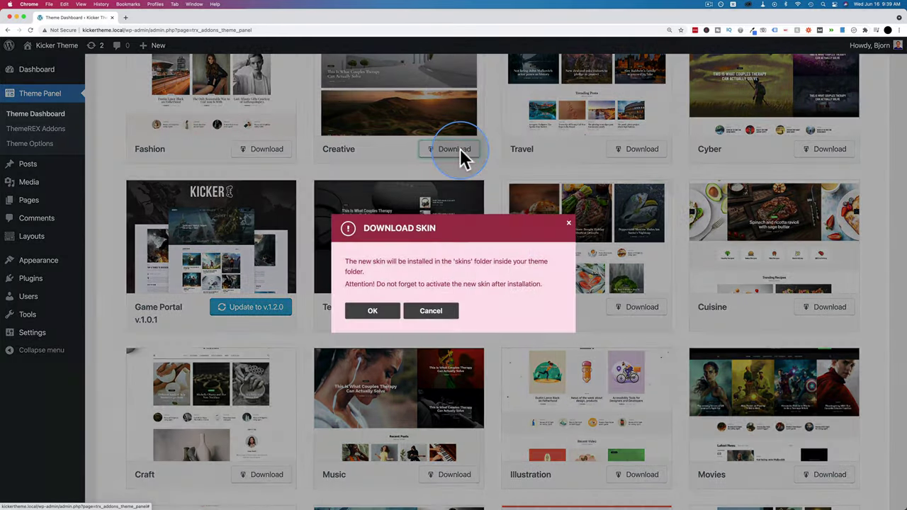
left_click(373, 312)
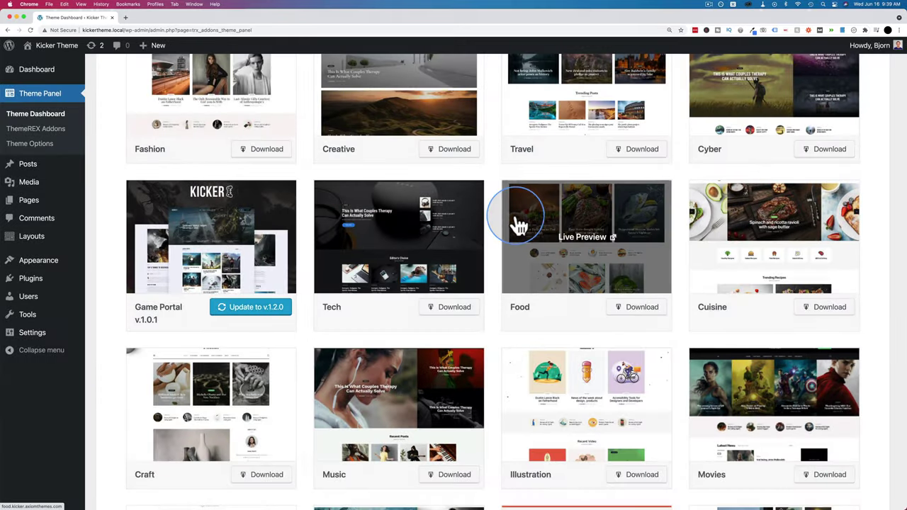
Step: Update the active Default skin to v.1.2.0
scroll(520, 226, "up", 10)
scroll(310, 248, "down", 1)
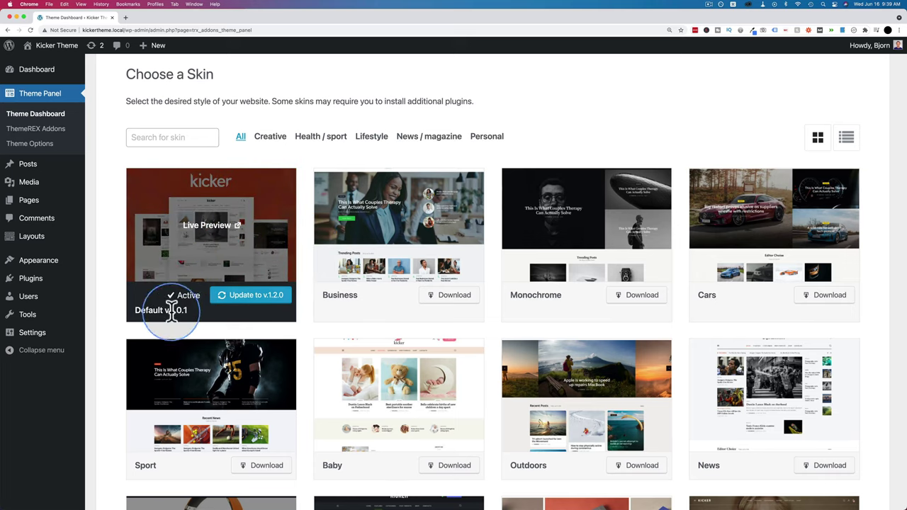
left_click(265, 299)
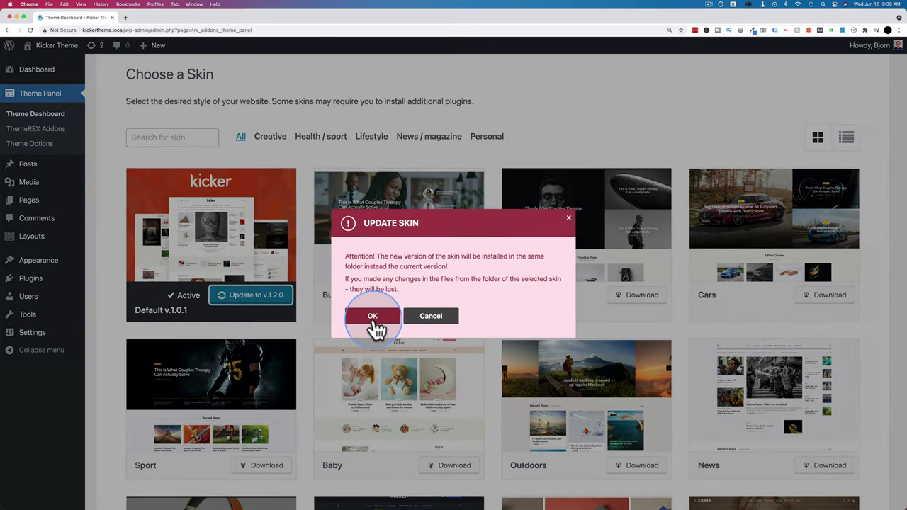
left_click(373, 319)
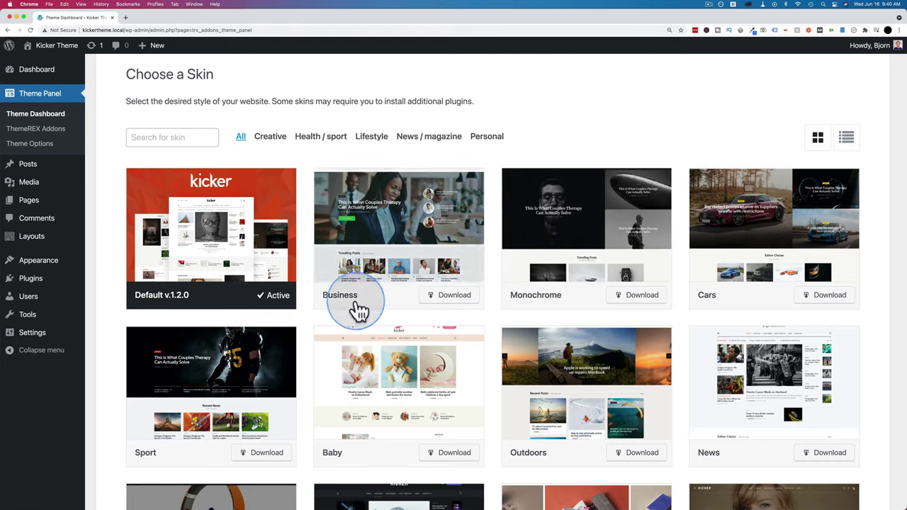
Step: Skip the rest of the skin selection and proceed to the list of theme-related plugins
scroll(517, 297, "down", 15)
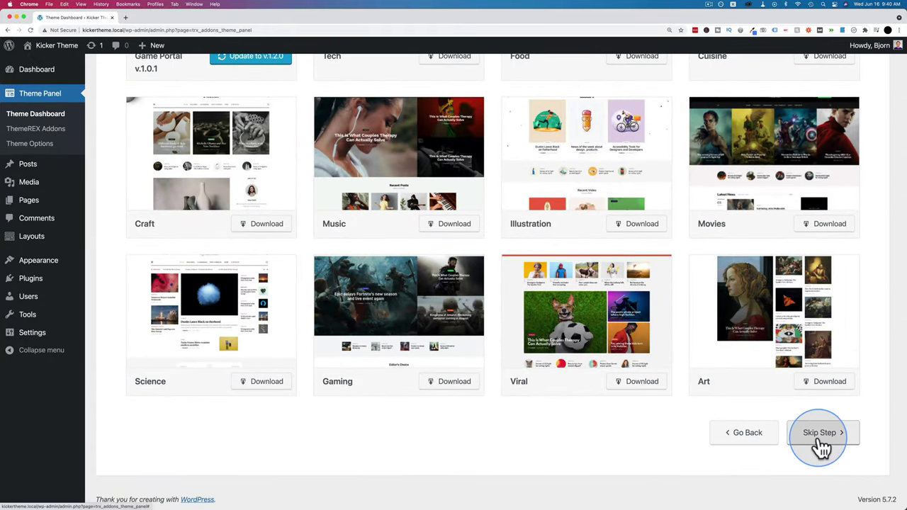
left_click(819, 425)
scroll(304, 188, "down", 3)
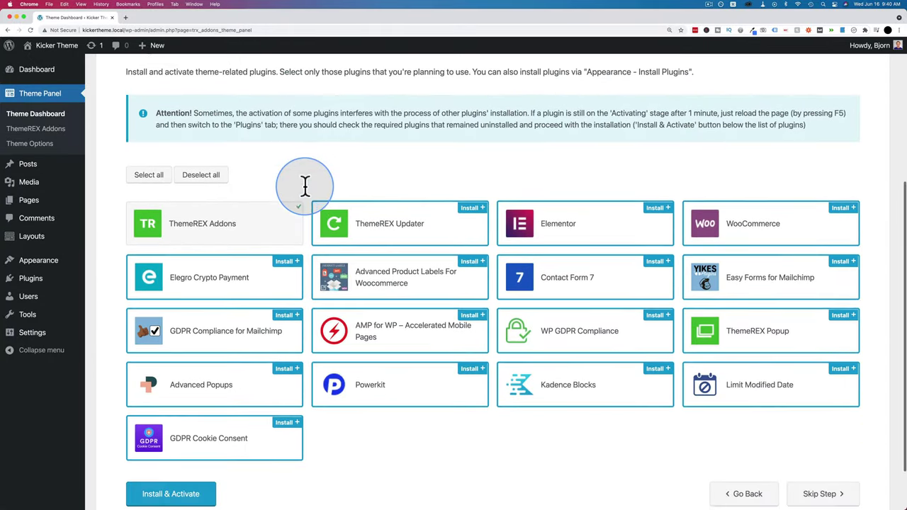
scroll(304, 193, "down", 2)
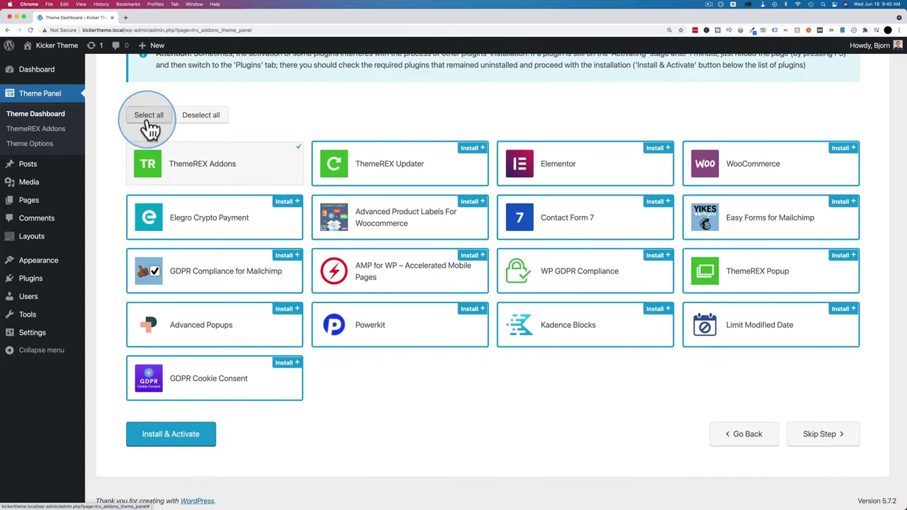
Step: Deselect all recommended plugins and try toggling only WooCommerce for installation
left_click(202, 117)
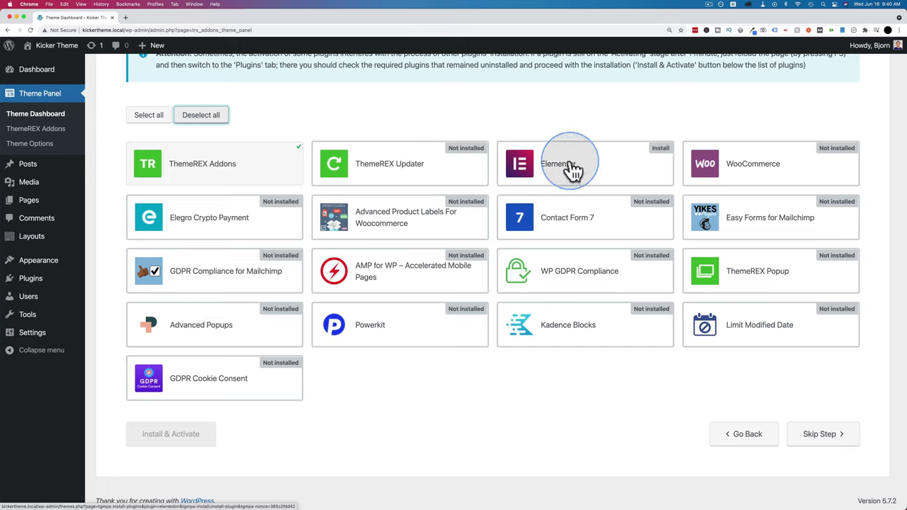
left_click(747, 175)
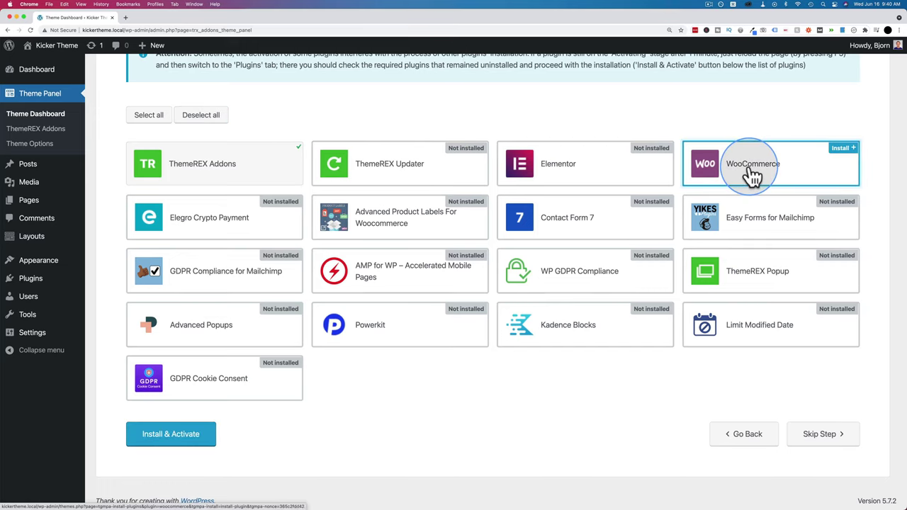
left_click(747, 177)
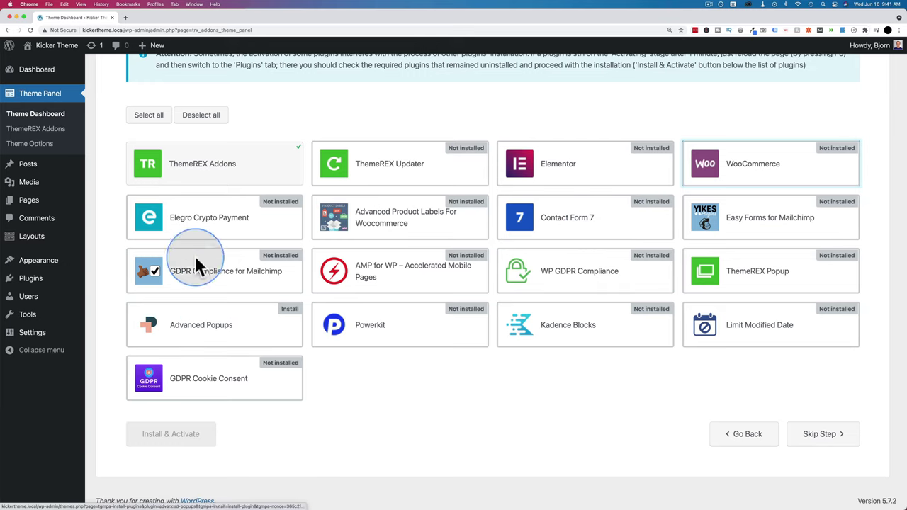
Step: Select all the recommended plugins and install and activate them
left_click(153, 120)
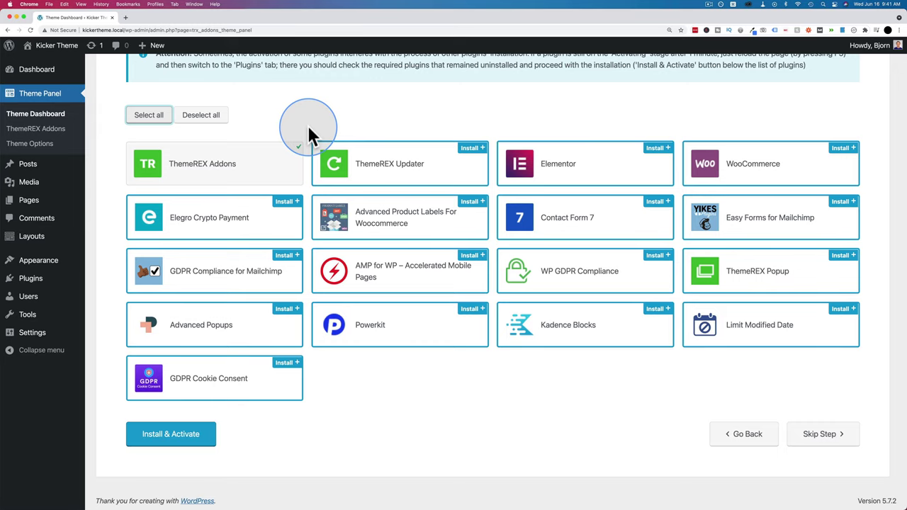
scroll(308, 134, "down", 1)
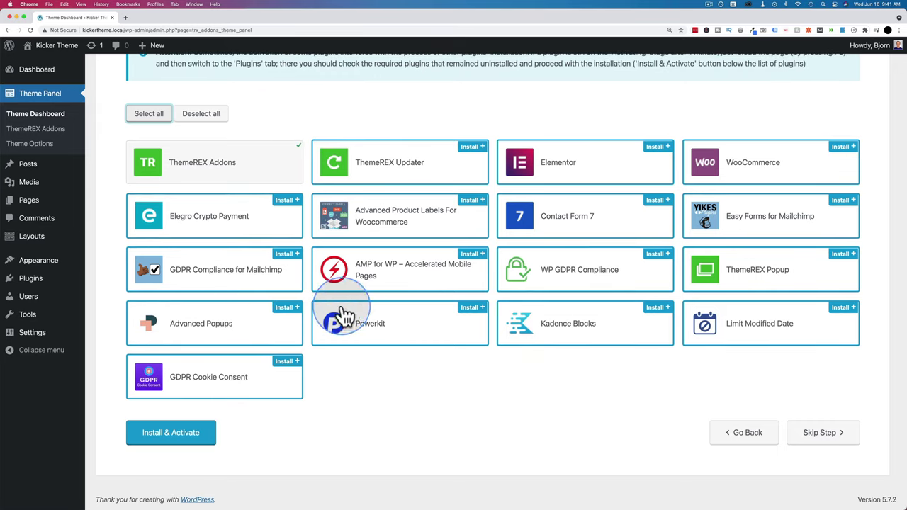
left_click(175, 435)
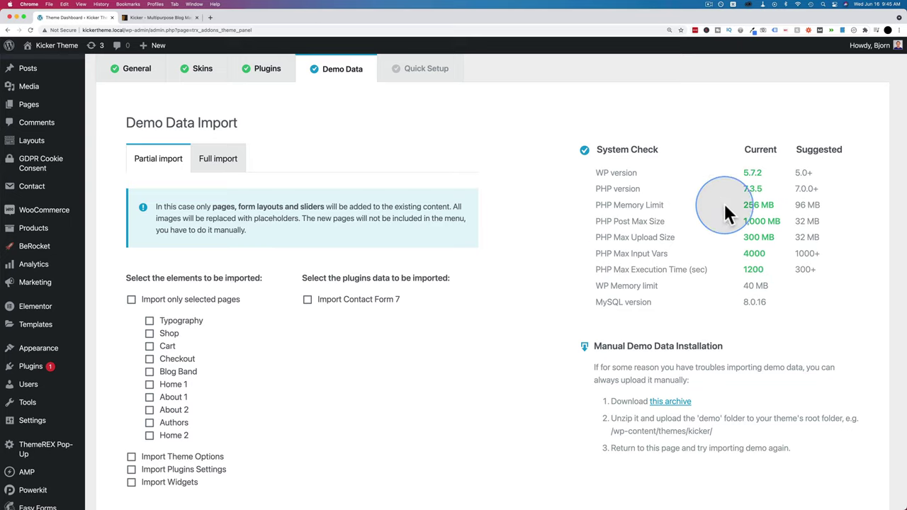
Step: Compare the server's PHP settings, such as version, memory limit and max input vars, with the suggested values in the System Check
left_click_drag(671, 202, 575, 205)
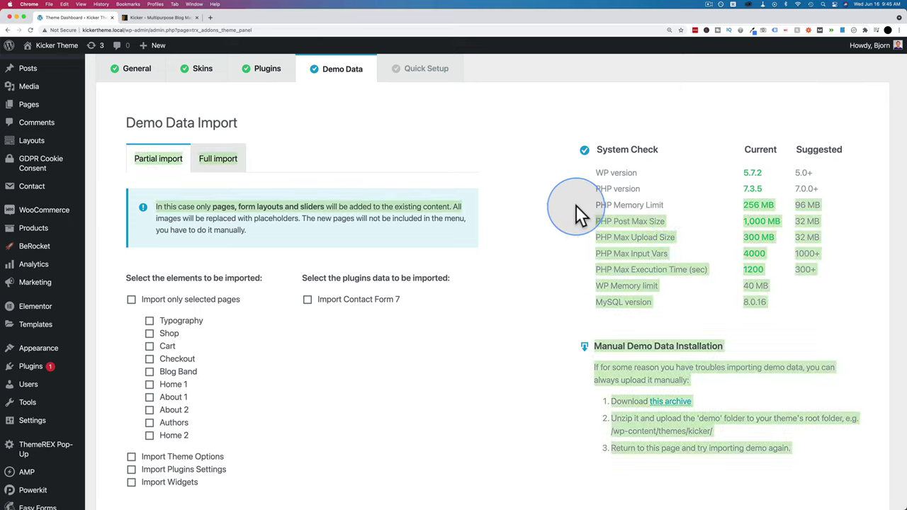
left_click_drag(595, 253, 663, 252)
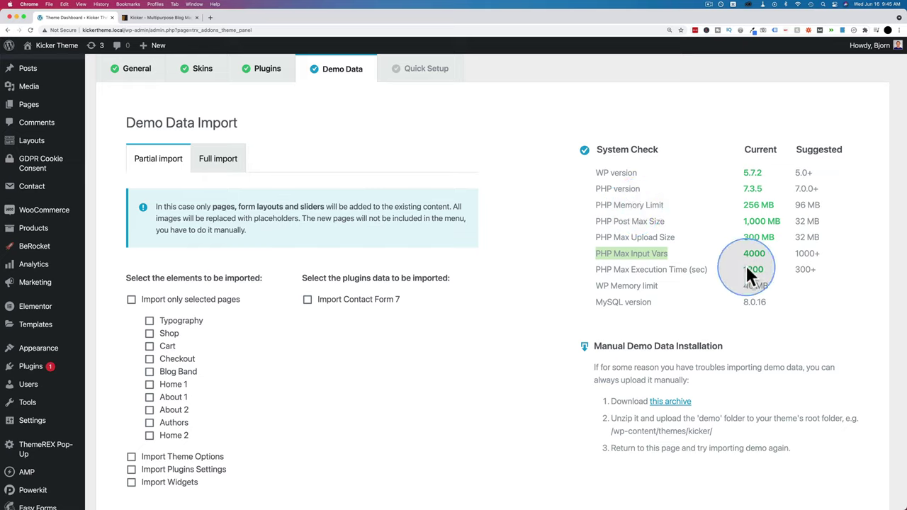
left_click_drag(597, 188, 629, 186)
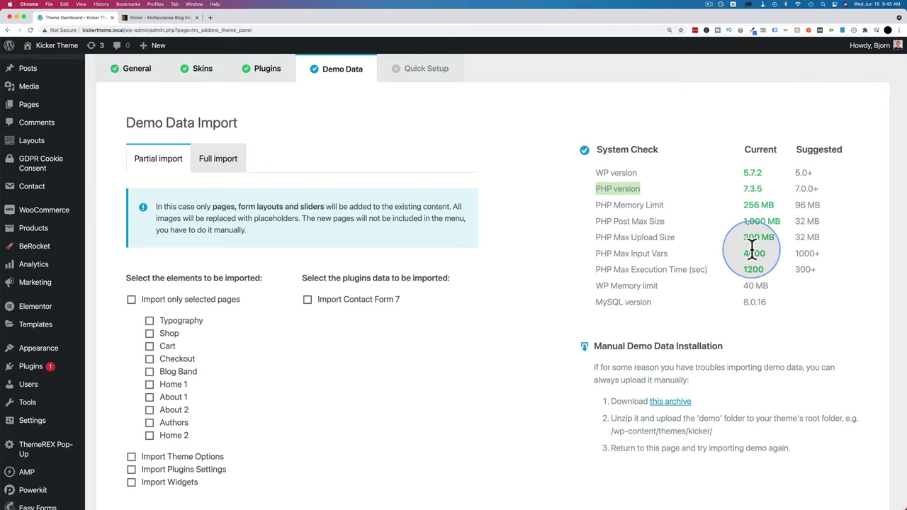
left_click(628, 253)
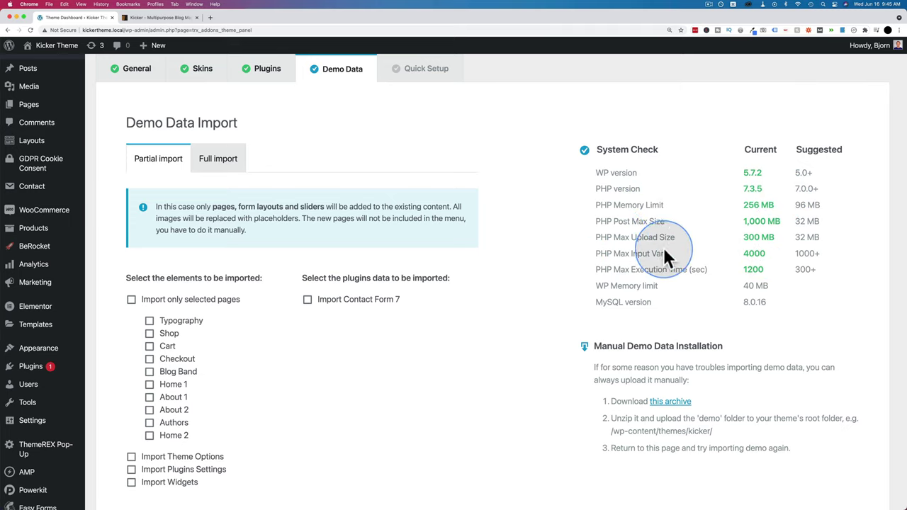
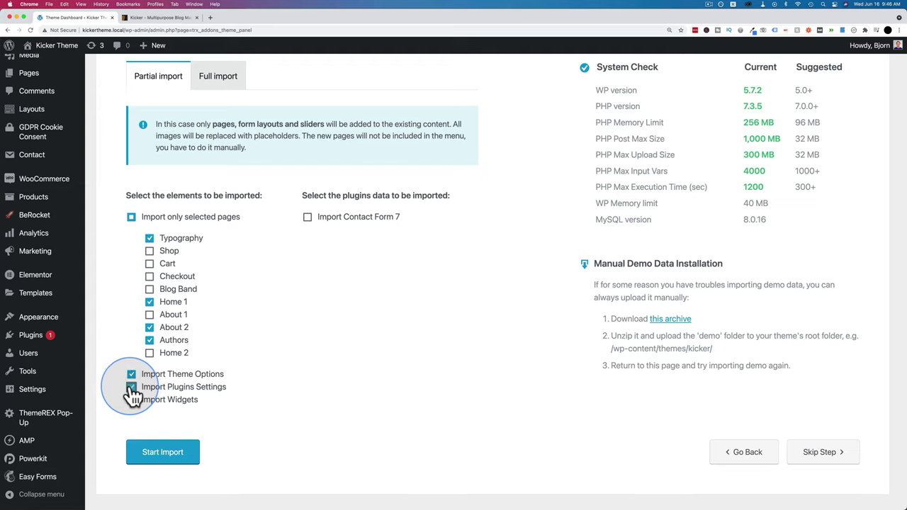
Step: Include the widgets in the partial demo import and clear the selection of all pages
left_click(131, 401)
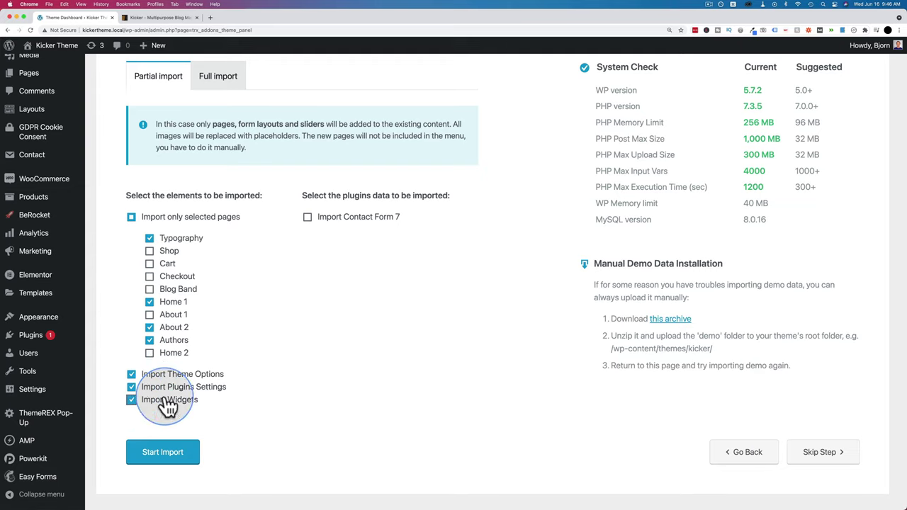
left_click(132, 218)
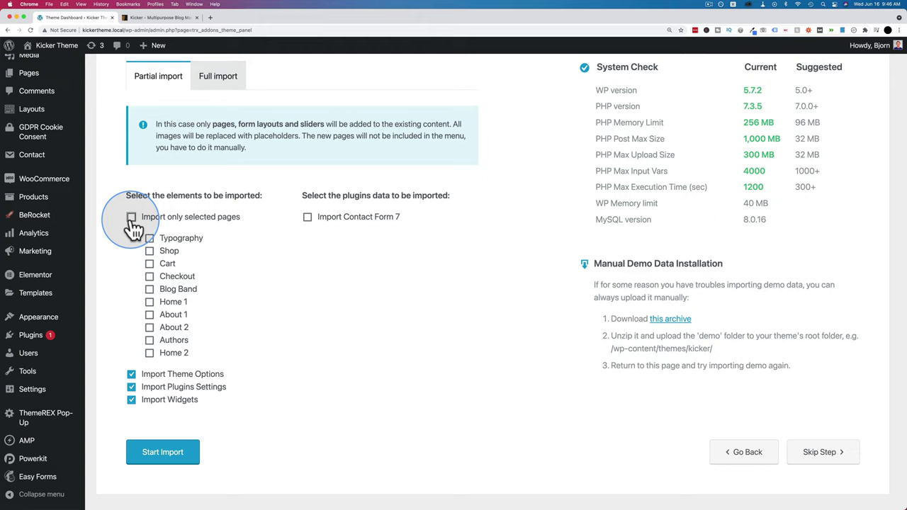
Step: Switch to the full demo import, accept erasing the old data, and run it with all elements and plugin data selected
left_click(224, 83)
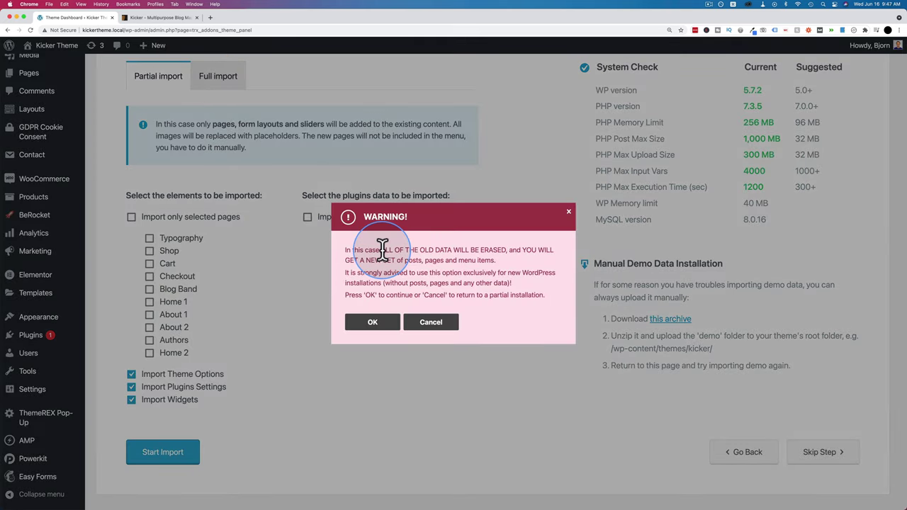
left_click_drag(382, 249, 404, 260)
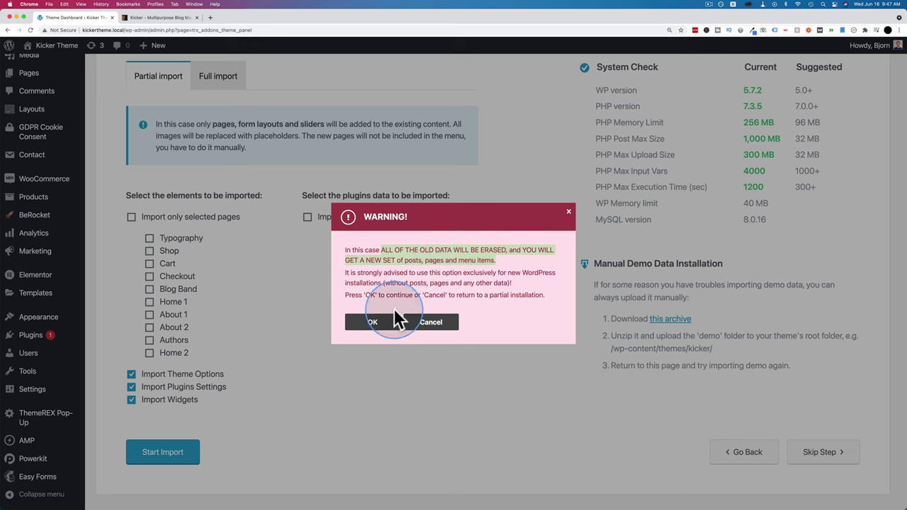
left_click(380, 323)
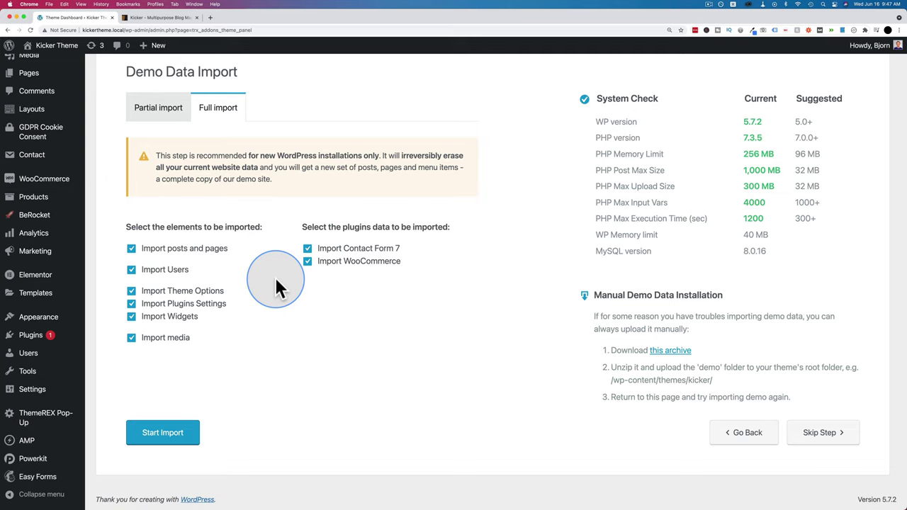
left_click(164, 443)
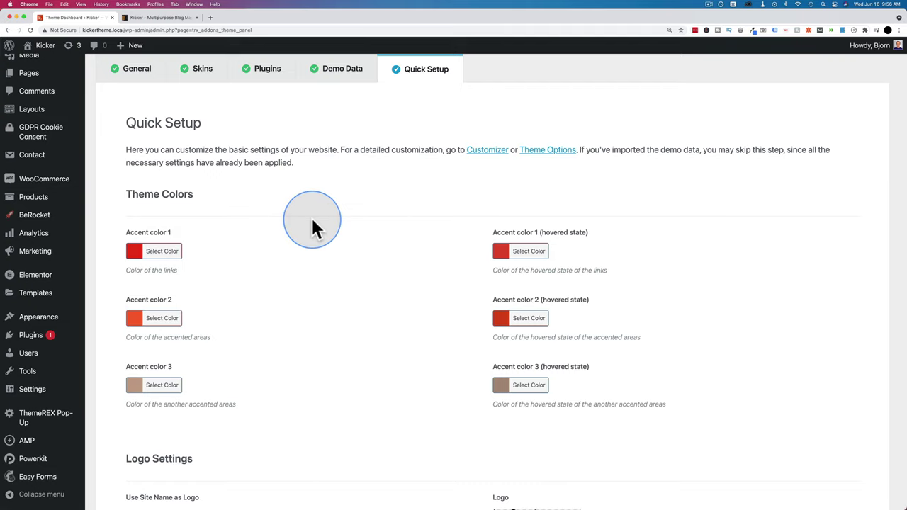
scroll(312, 223, "down", 2)
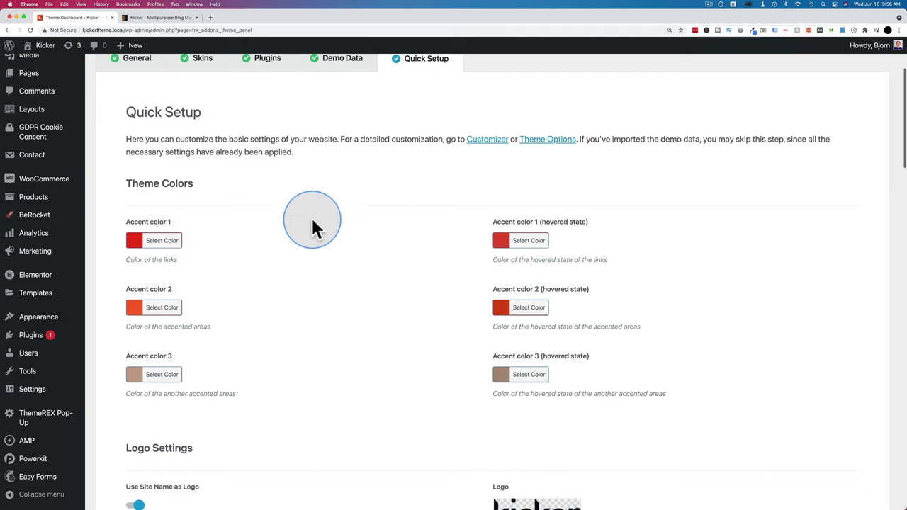
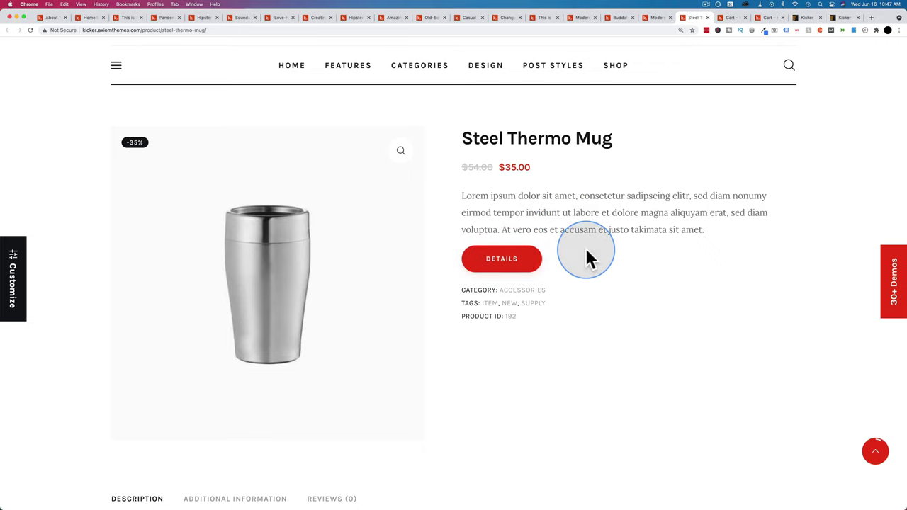
Step: Add six green Modern Alarm Clocks to the demo shop's cart and view the cart
left_click(730, 17)
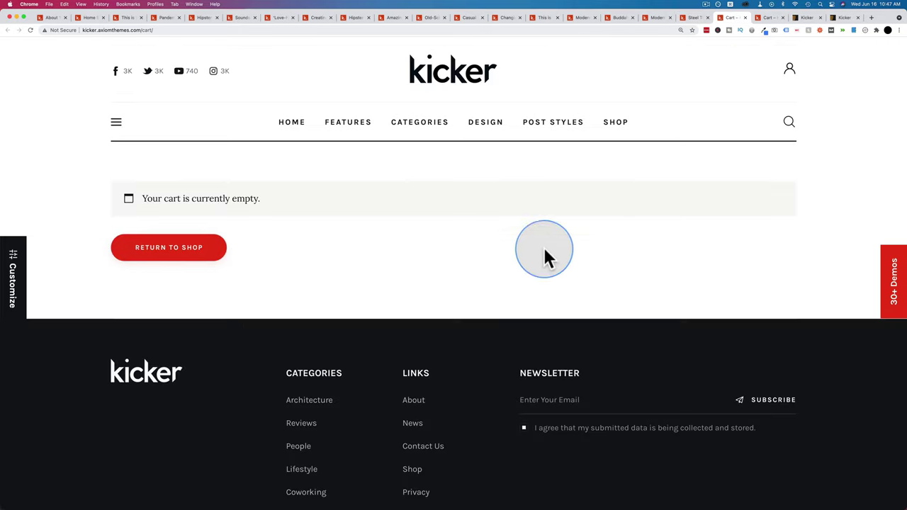
left_click(653, 17)
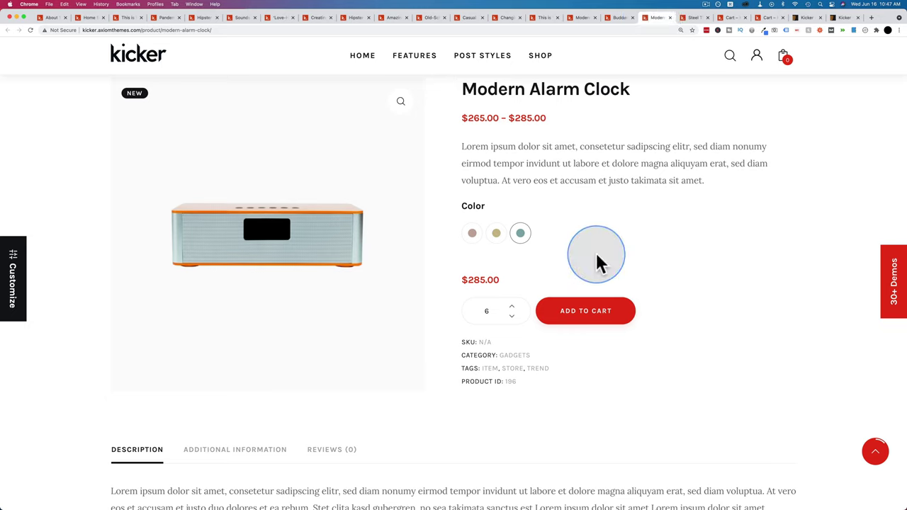
left_click(577, 315)
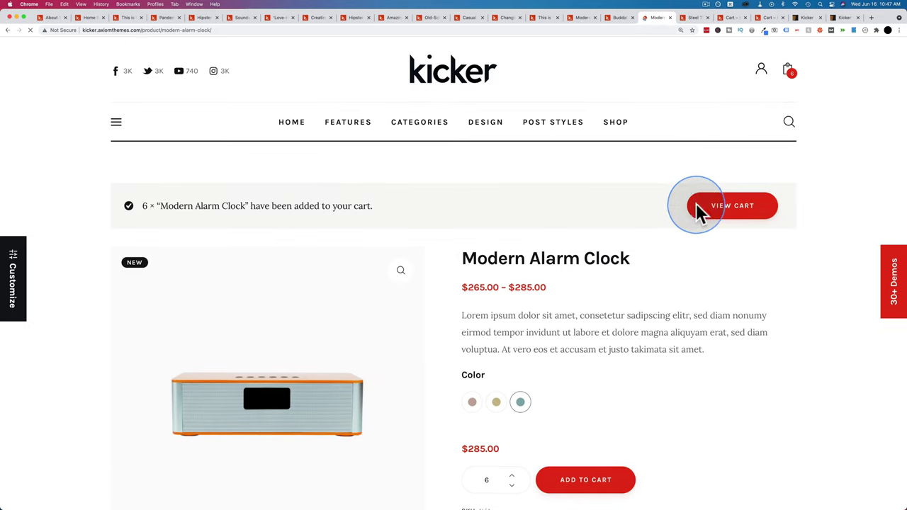
left_click(721, 209)
scroll(334, 269, "down", 1)
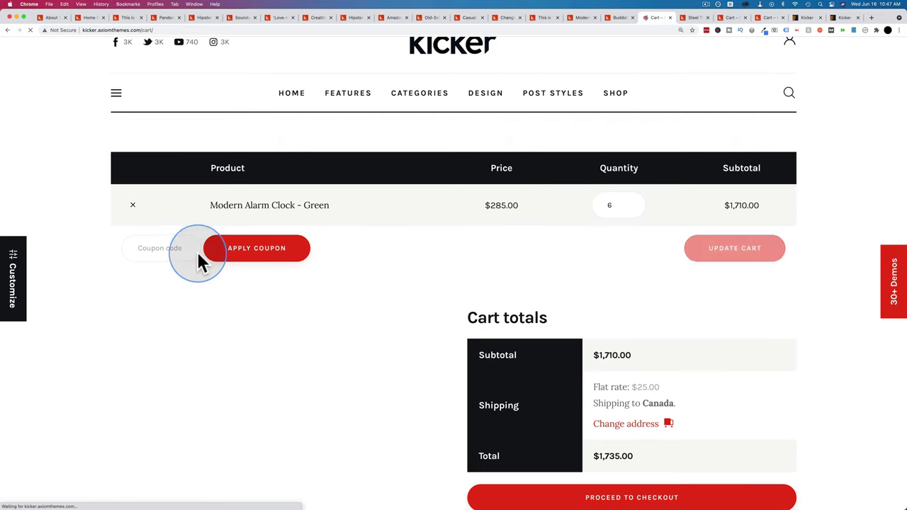
scroll(337, 313, "down", 2)
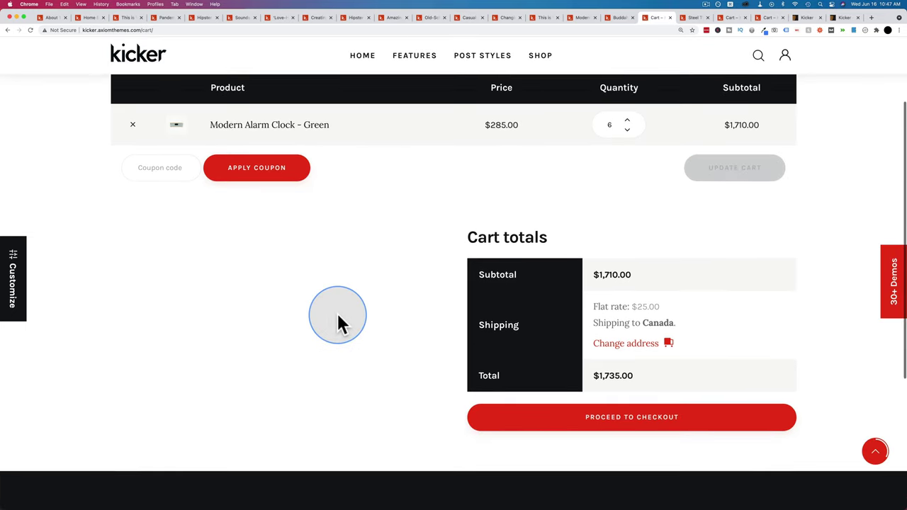
scroll(337, 313, "down", 1)
scroll(340, 276, "up", 1)
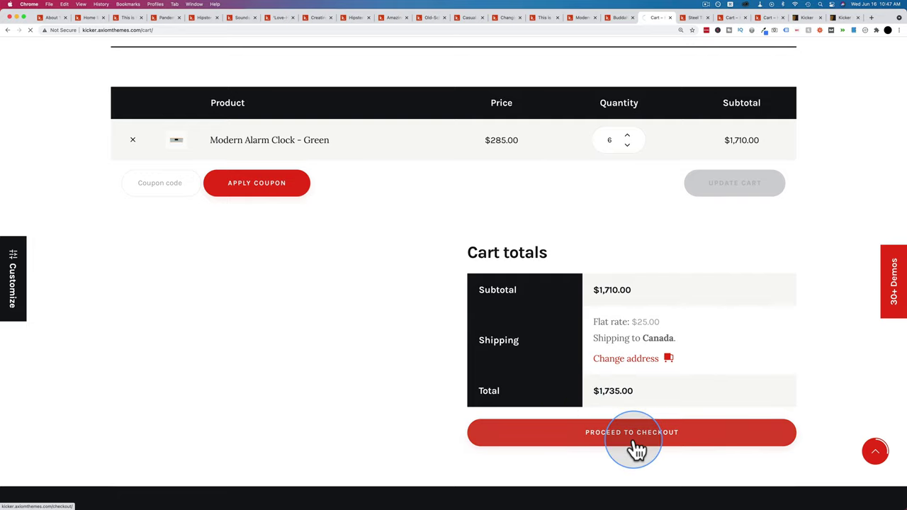
Step: Proceed to the demo shop's checkout and examine its billing form, order summary and payment methods
scroll(396, 228, "down", 5)
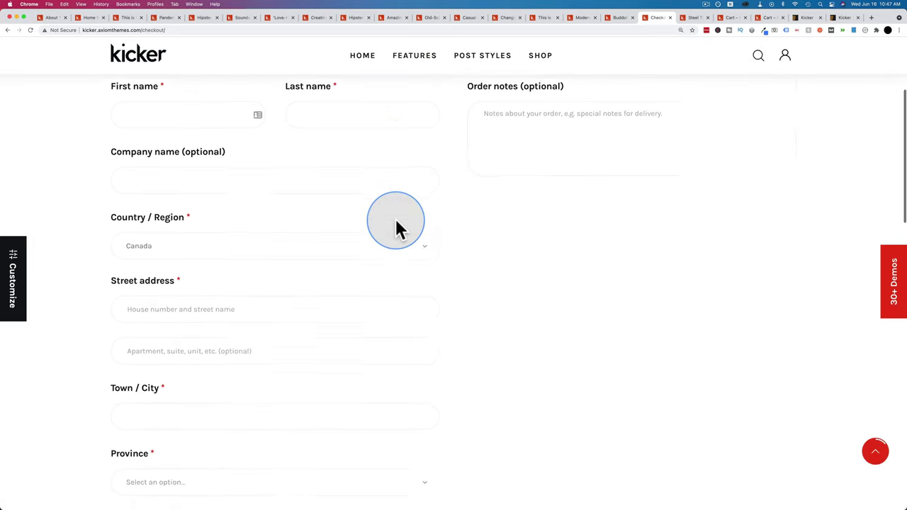
scroll(395, 228, "down", 8)
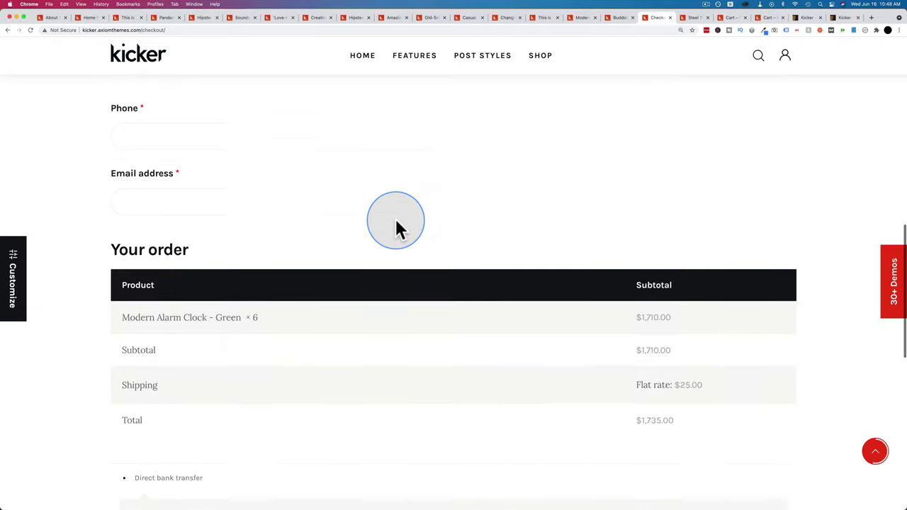
scroll(395, 225, "down", 7)
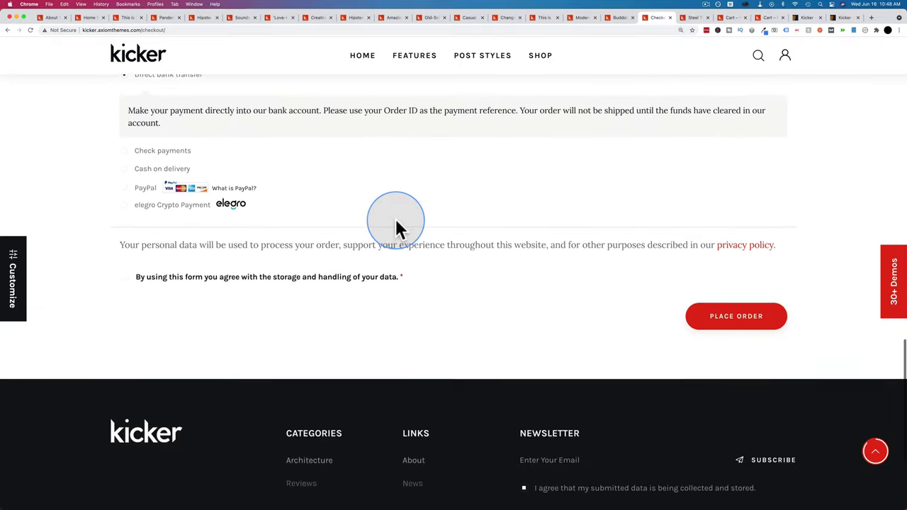
scroll(395, 226, "up", 18)
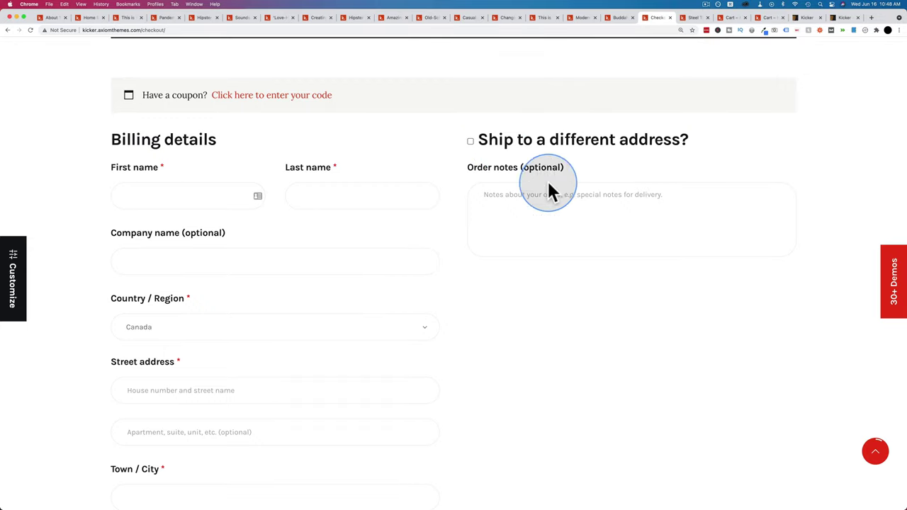
scroll(421, 263, "down", 10)
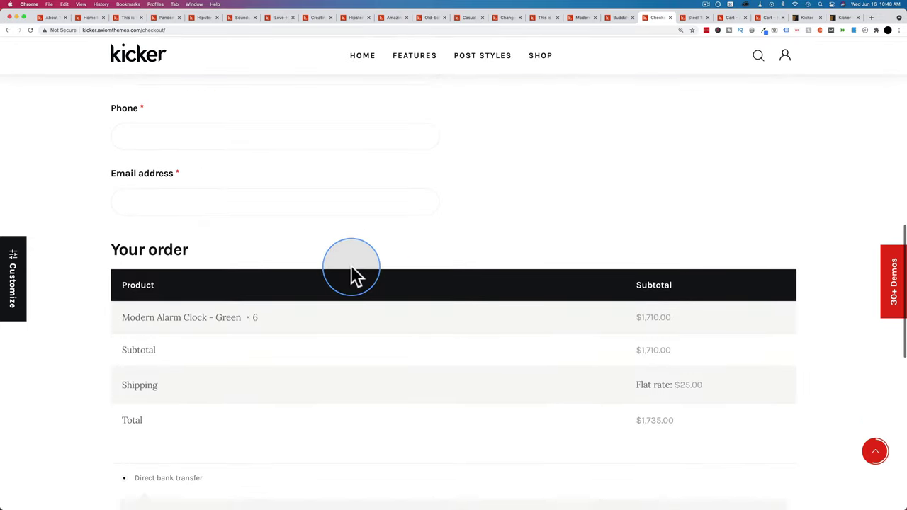
scroll(360, 281, "down", 3)
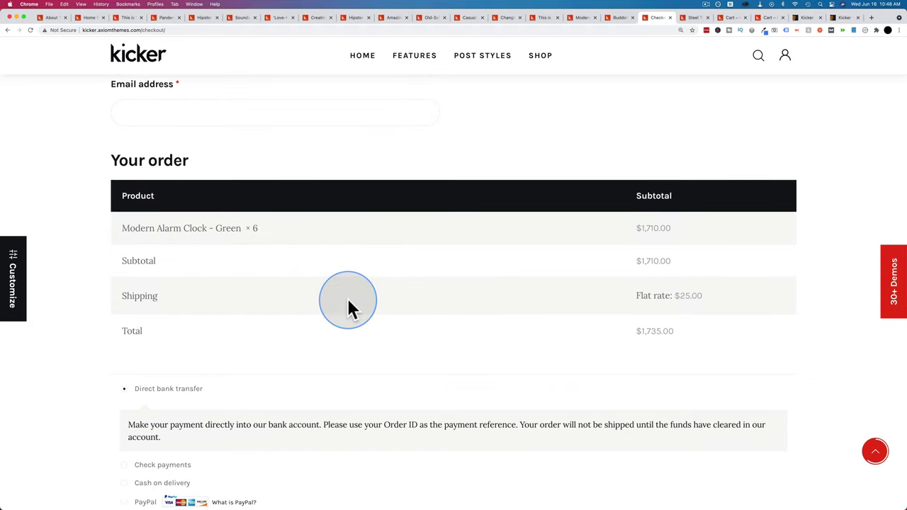
scroll(347, 298, "up", 10)
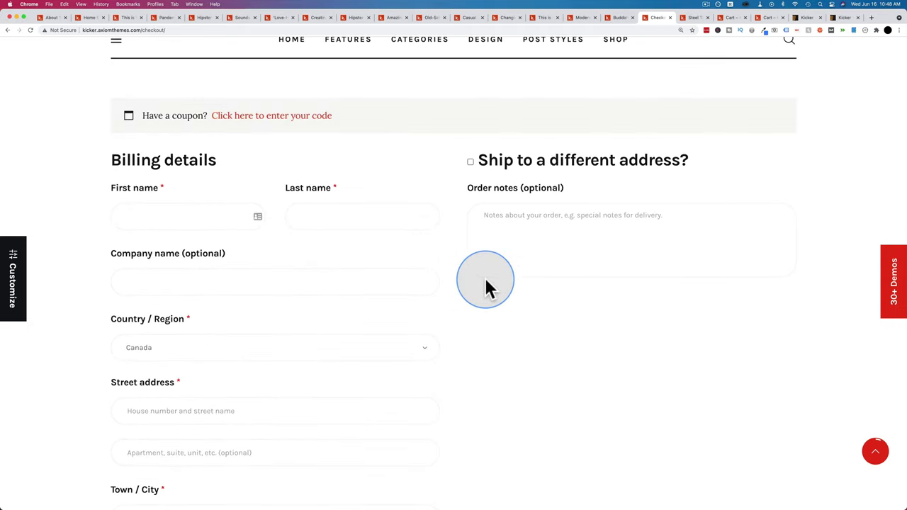
scroll(483, 276, "down", 15)
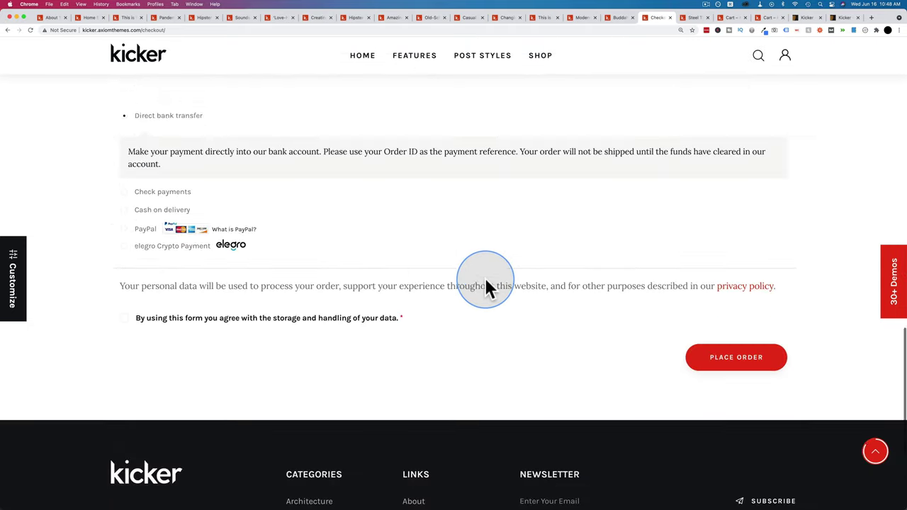
scroll(485, 276, "up", 2)
scroll(238, 188, "up", 3)
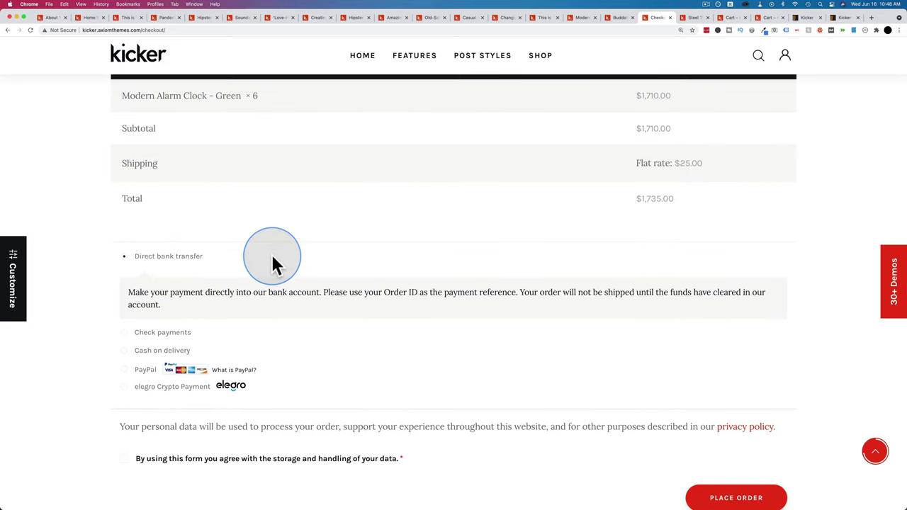
Step: Revisit the demo's cart and About pages, the theme's ThemeForest item page and its full-screen preview
key("ctrl+Tab")
key("ctrl+Tab")
key("ctrl+Tab")
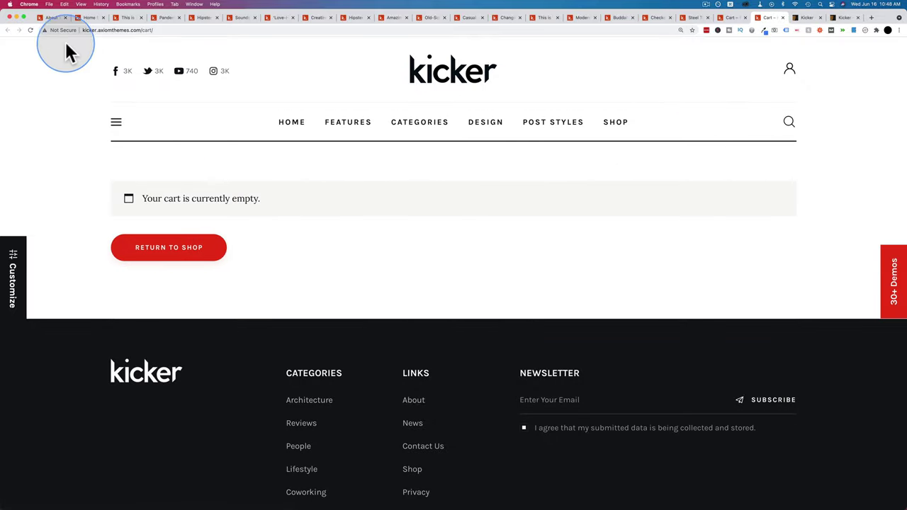
left_click(57, 21)
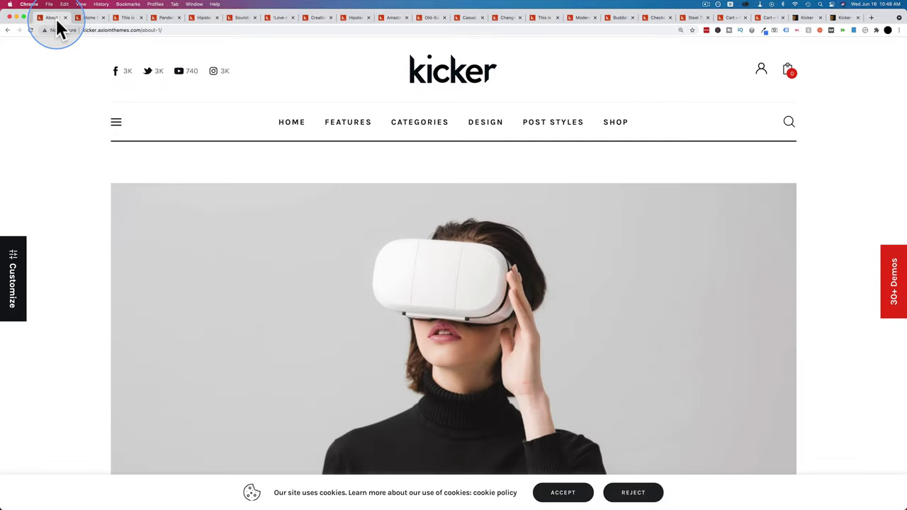
left_click(836, 22)
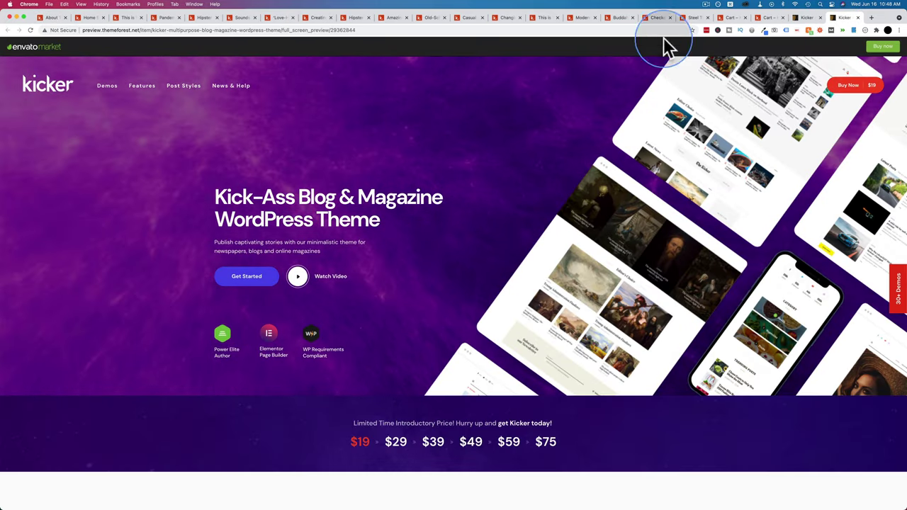
left_click(808, 18)
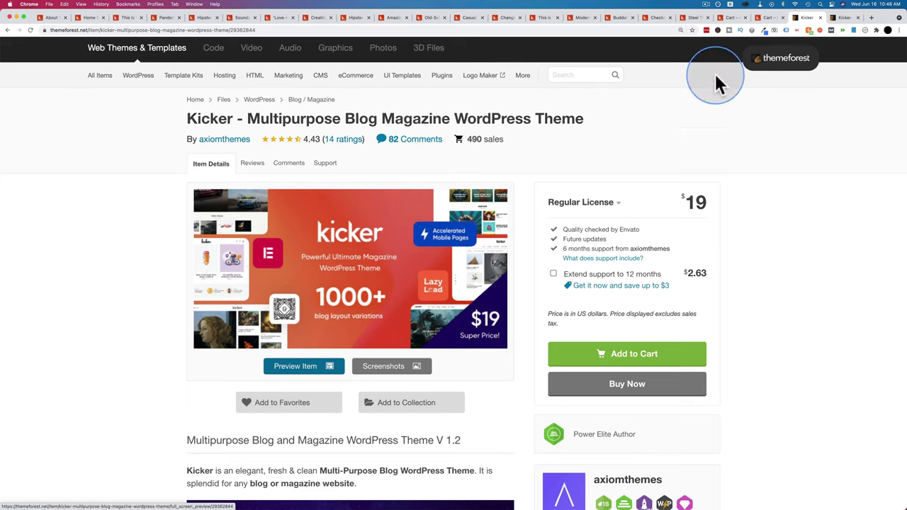
left_click(841, 18)
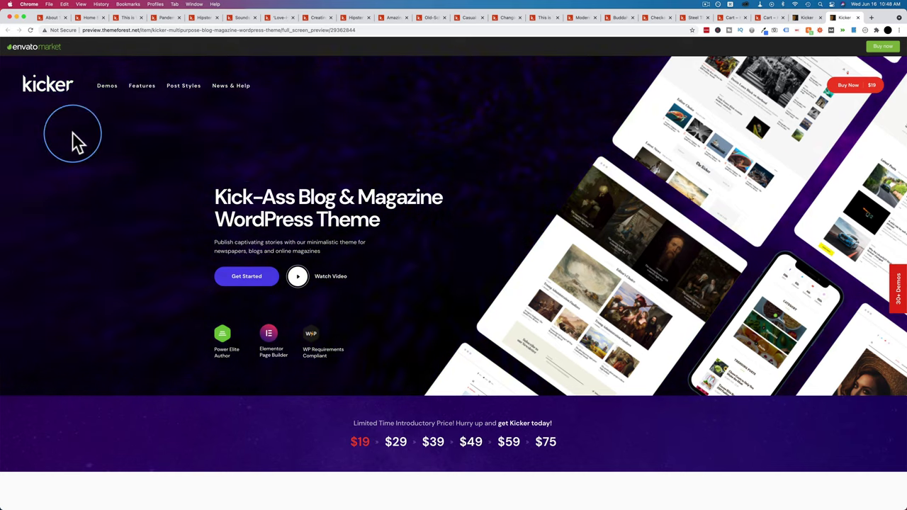
mouse_move(103, 95)
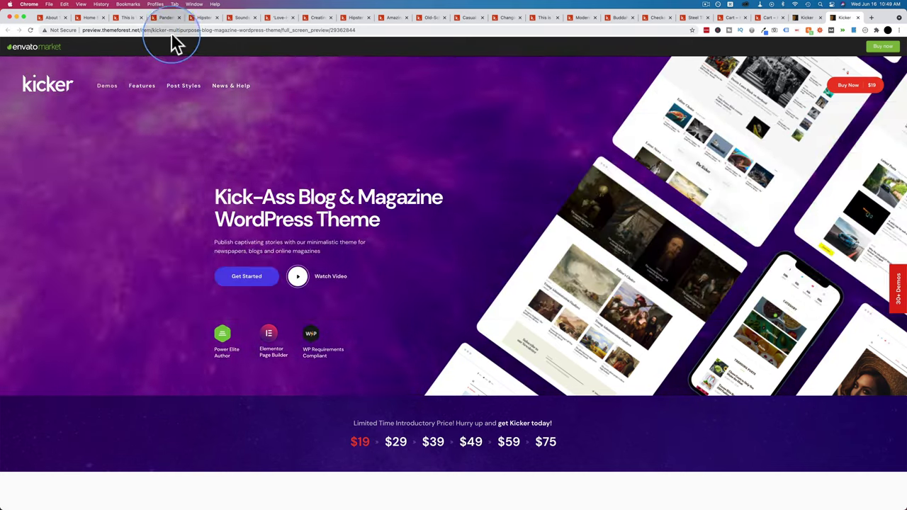
Step: Return to the demo's About page and close the surplus demo pages opened beside it
left_click(53, 18)
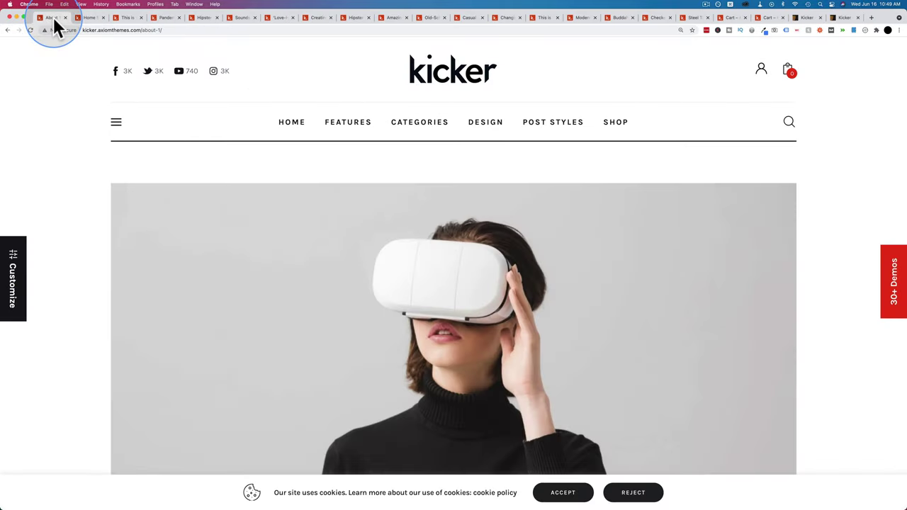
left_click(103, 18)
left_click(103, 17)
left_click(102, 17)
left_click(103, 18)
left_click(102, 17)
left_click(102, 18)
left_click(103, 18)
left_click(102, 17)
left_click(103, 18)
left_click(103, 18)
left_click(103, 18)
left_click(103, 18)
left_click(102, 18)
left_click(103, 17)
left_click(103, 17)
left_click(110, 17)
left_click(111, 18)
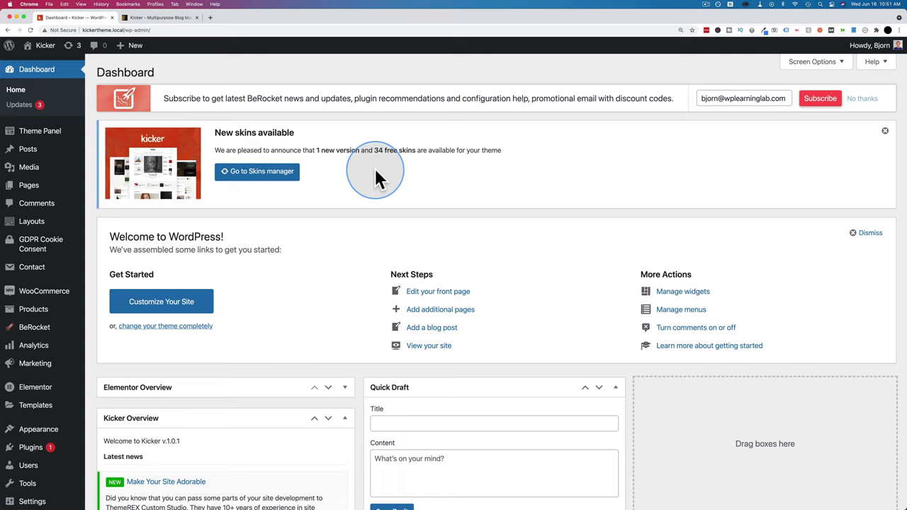
Step: Open the list of all Layouts in the local site's admin and examine the submenu, footer and header layouts
mouse_move(35, 227)
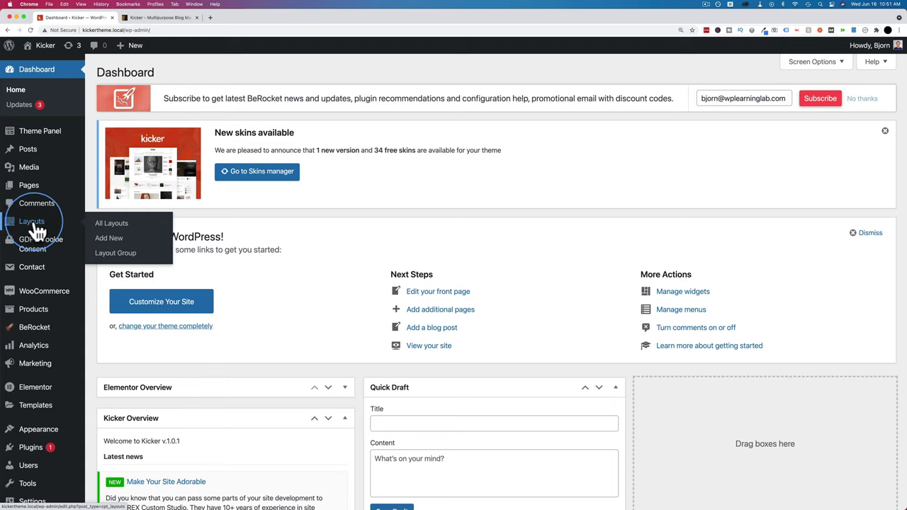
left_click(32, 227)
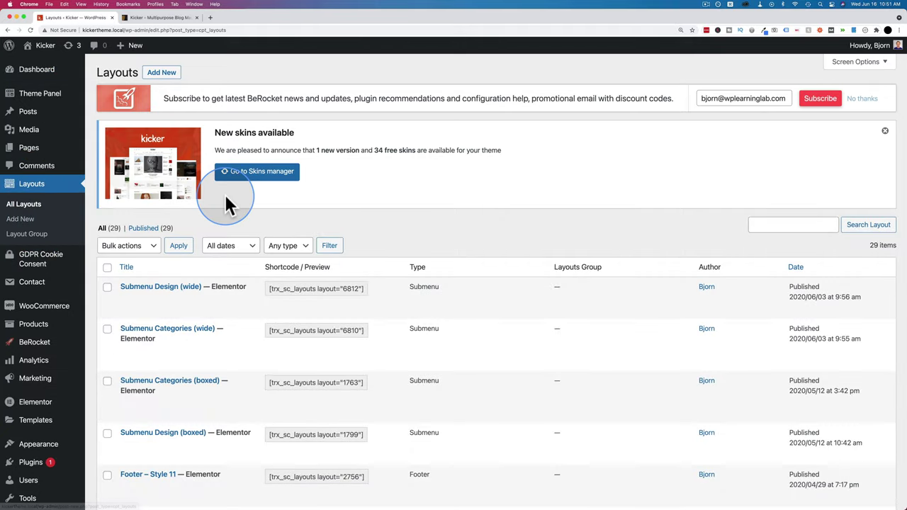
scroll(225, 198, "down", 5)
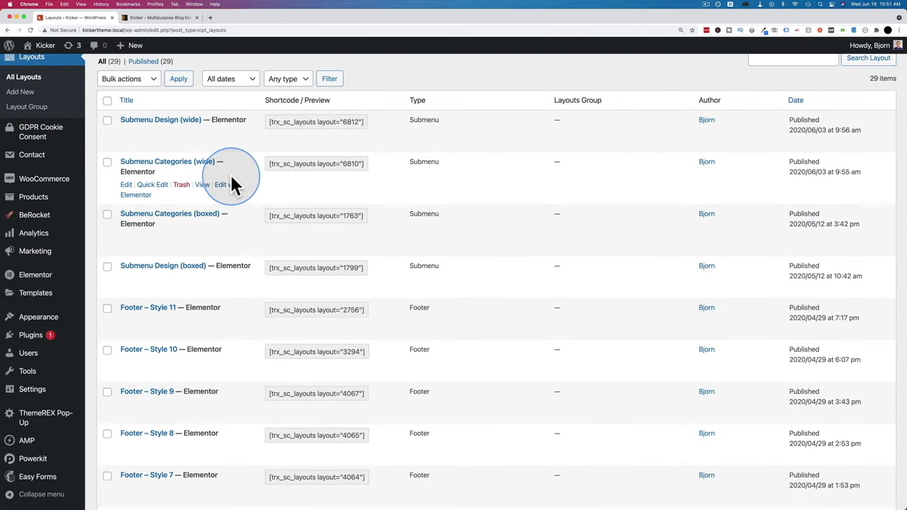
scroll(196, 170, "down", 3)
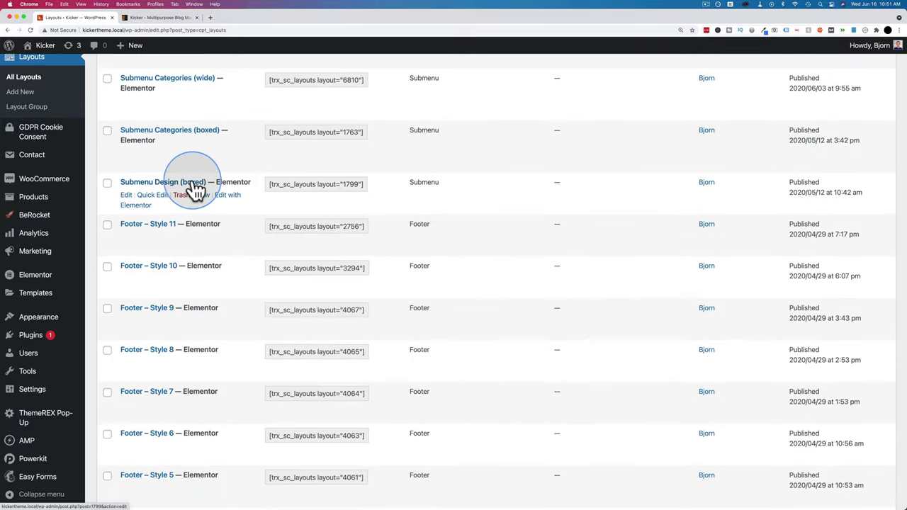
scroll(195, 198, "down", 4)
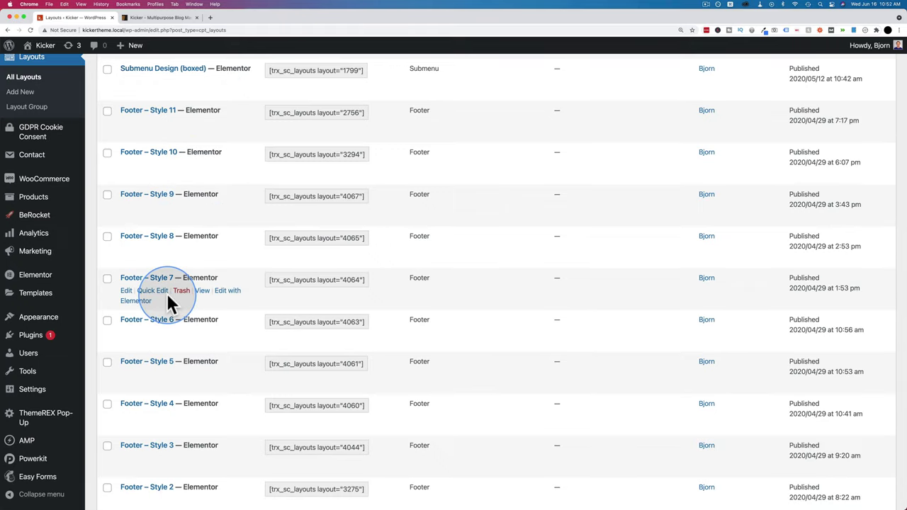
scroll(170, 293, "down", 9)
scroll(190, 327, "up", 14)
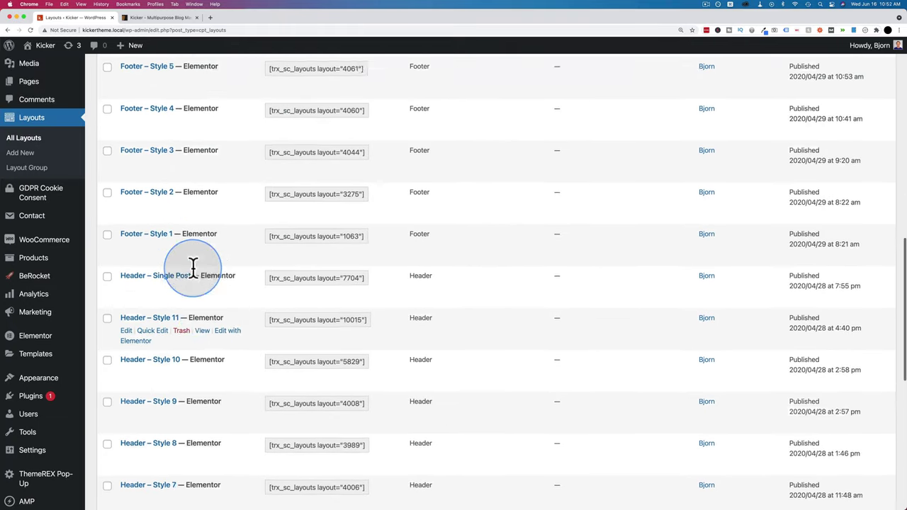
Step: Open the GDPR Cookie Consent settings and examine the general options for the cookie bar, type of law and auto-hiding
scroll(195, 273, "up", 3)
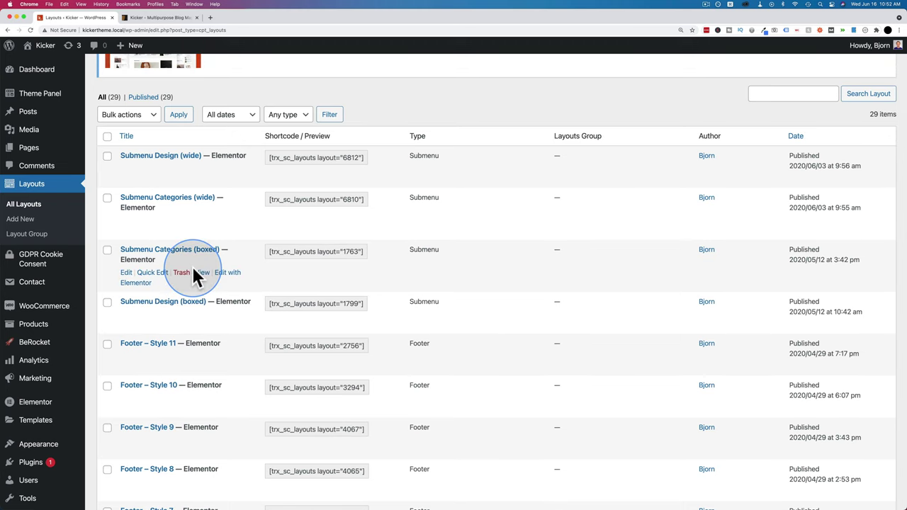
scroll(195, 277, "up", 4)
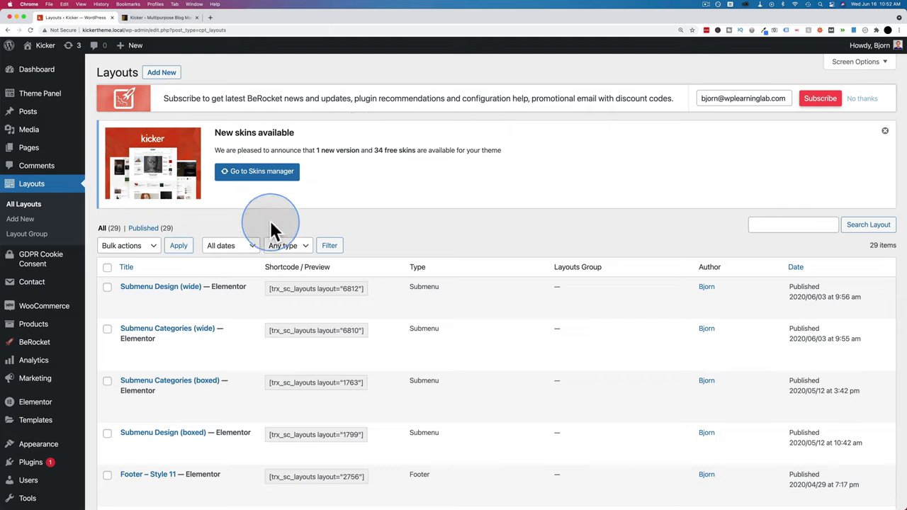
left_click(40, 265)
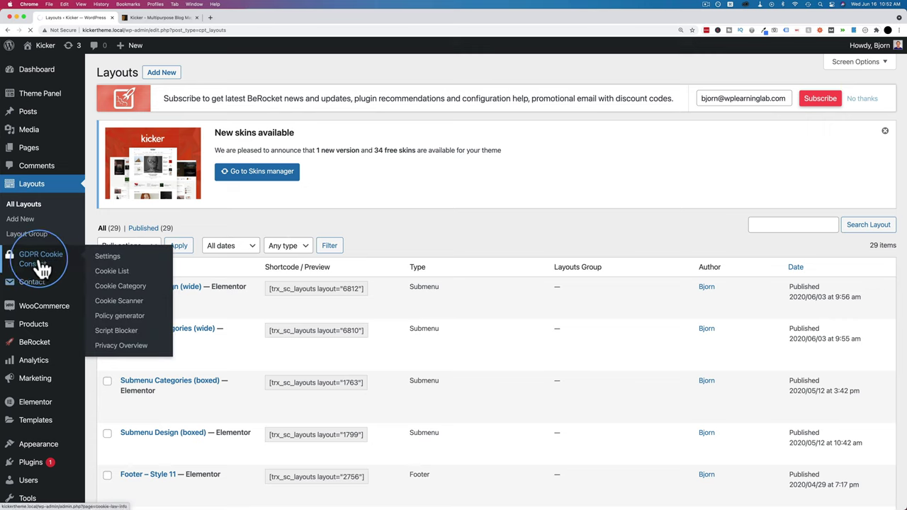
scroll(89, 274, "down", 3)
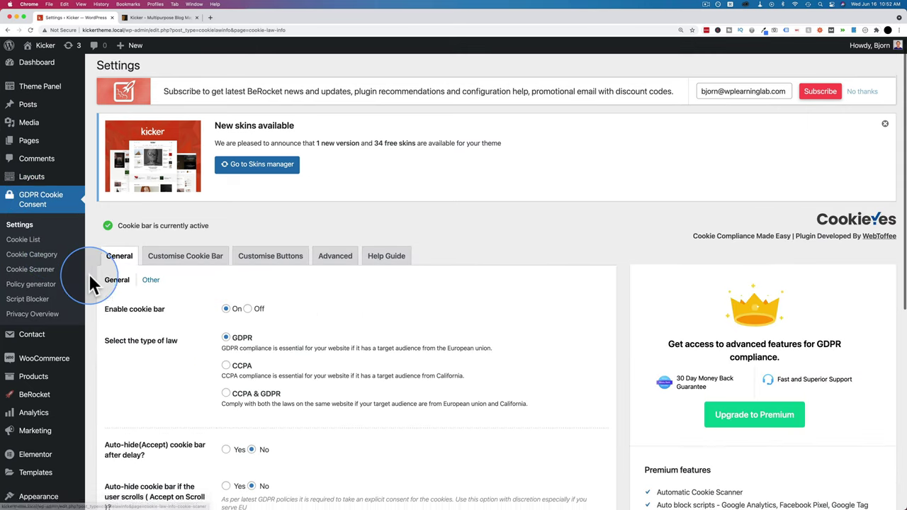
scroll(88, 274, "down", 2)
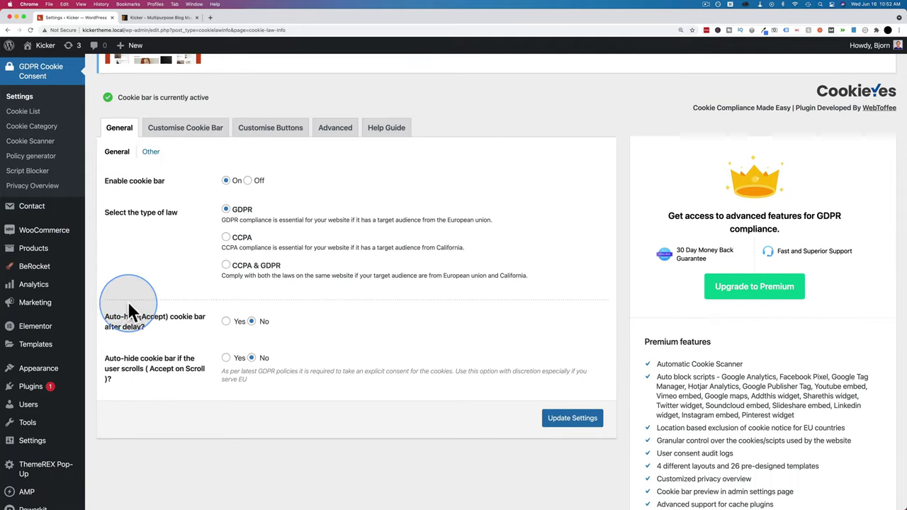
scroll(129, 301, "down", 3)
Step: Open the Design section of the theme's AMP customizer and examine the mobile preview of the sample post
mouse_move(34, 445)
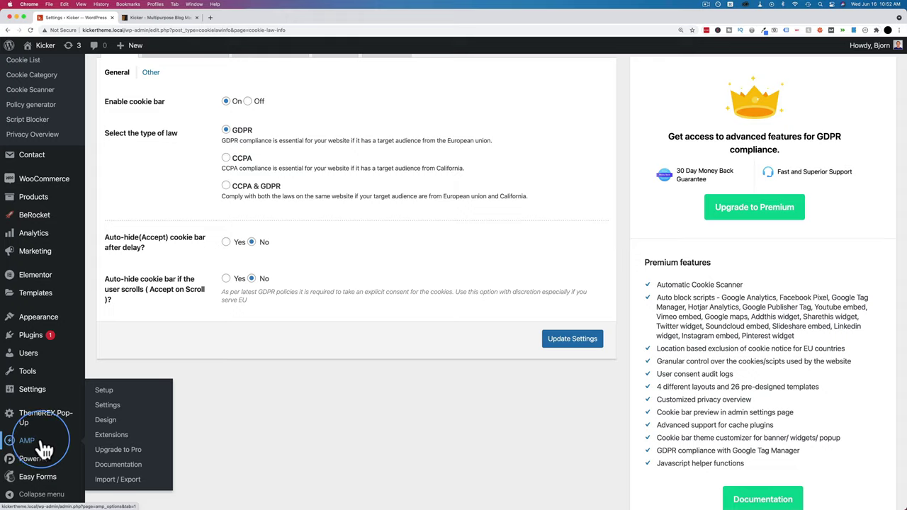
mouse_move(62, 326)
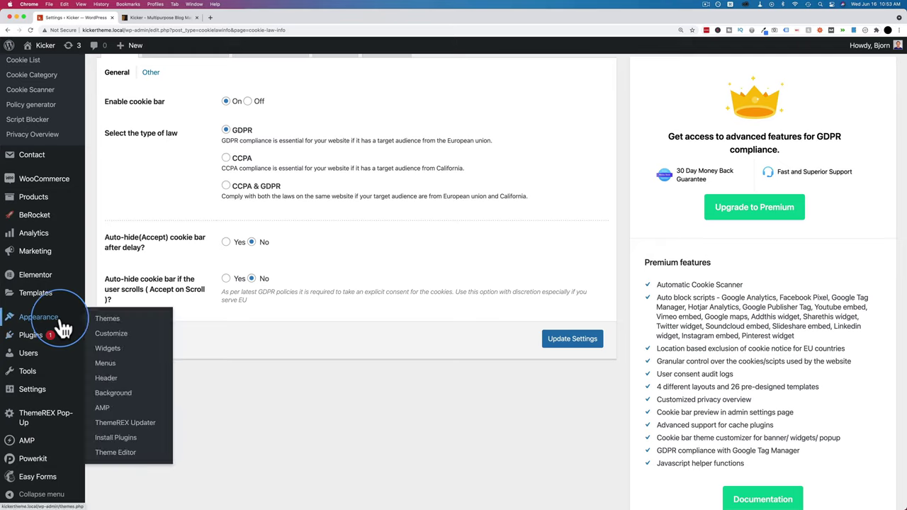
left_click(104, 414)
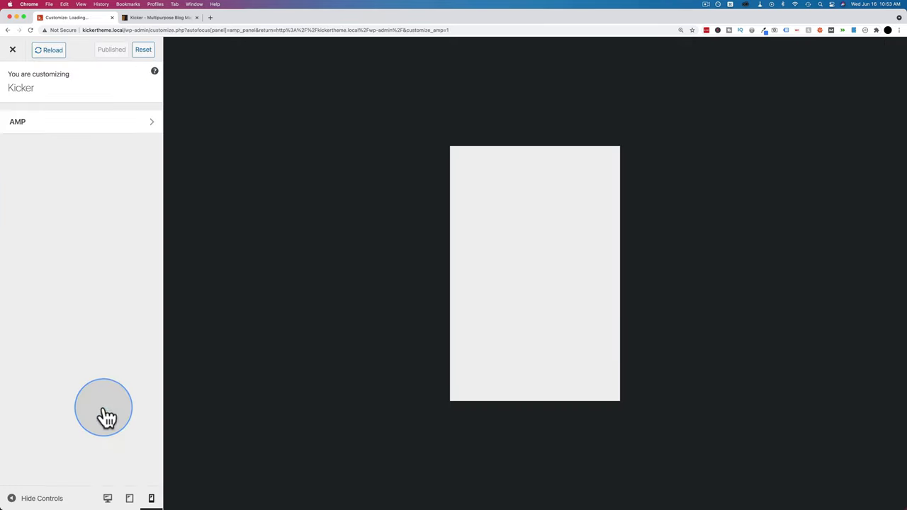
left_click(109, 127)
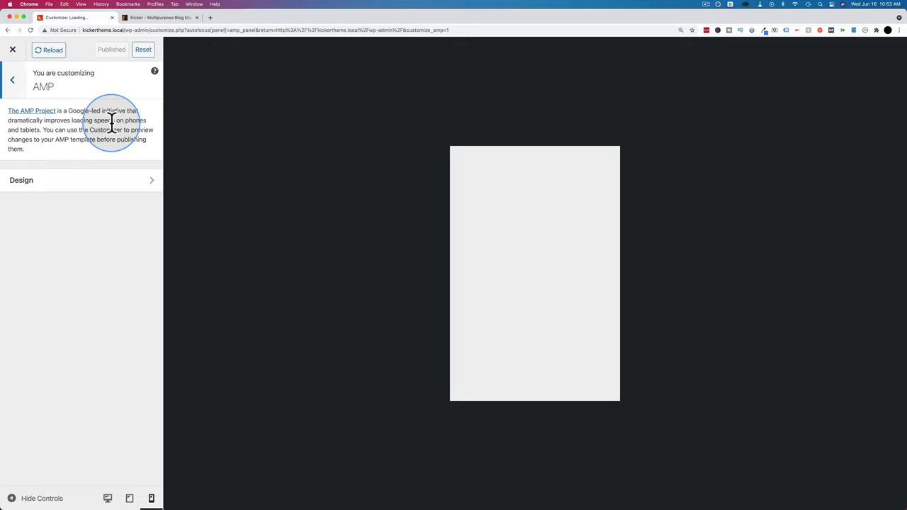
scroll(485, 263, "down", 5)
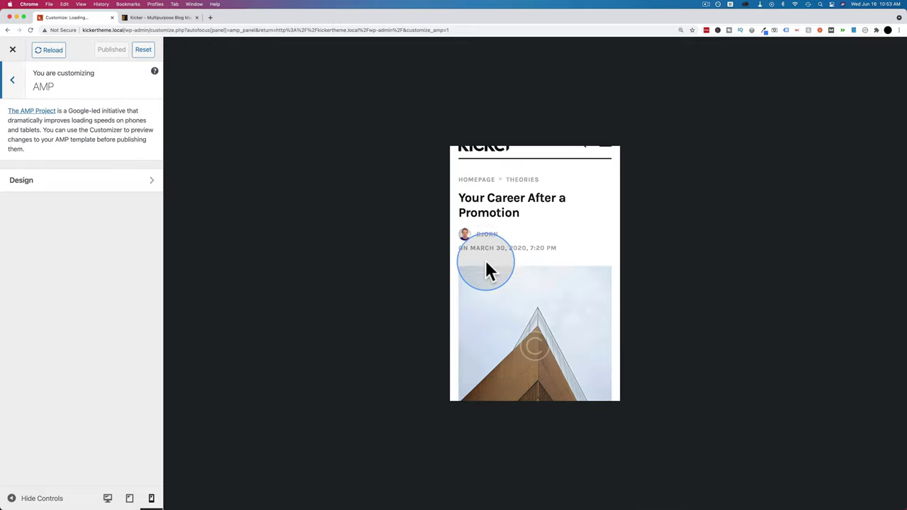
left_click(49, 181)
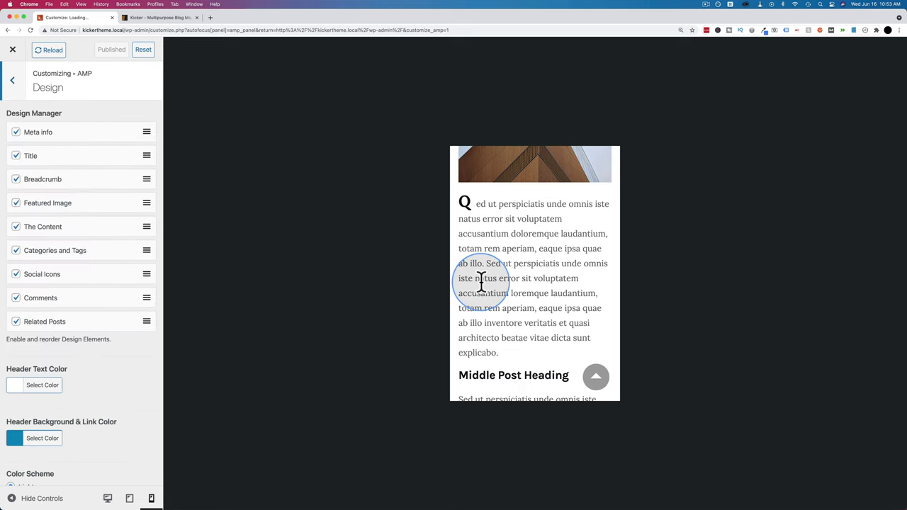
scroll(479, 279, "up", 3)
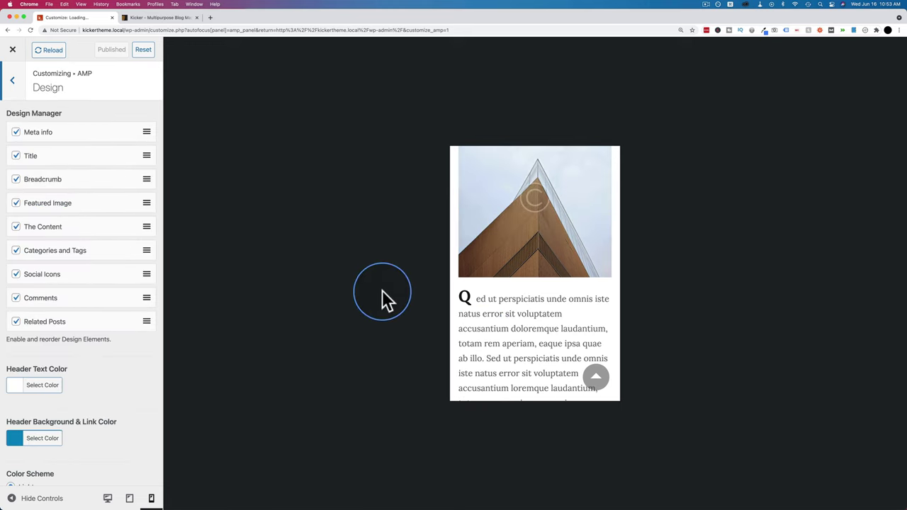
scroll(514, 290, "up", 5)
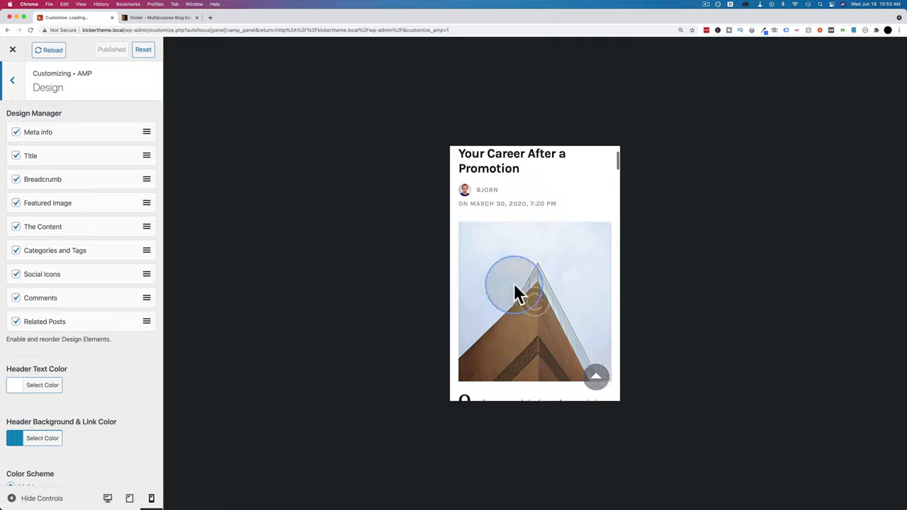
Step: Disable the Meta info, Title, Breadcrumb and Featured Image design elements for AMP, publish the change and close the customizer
left_click(16, 132)
left_click(15, 155)
left_click(15, 179)
left_click(17, 202)
scroll(537, 246, "down", 15)
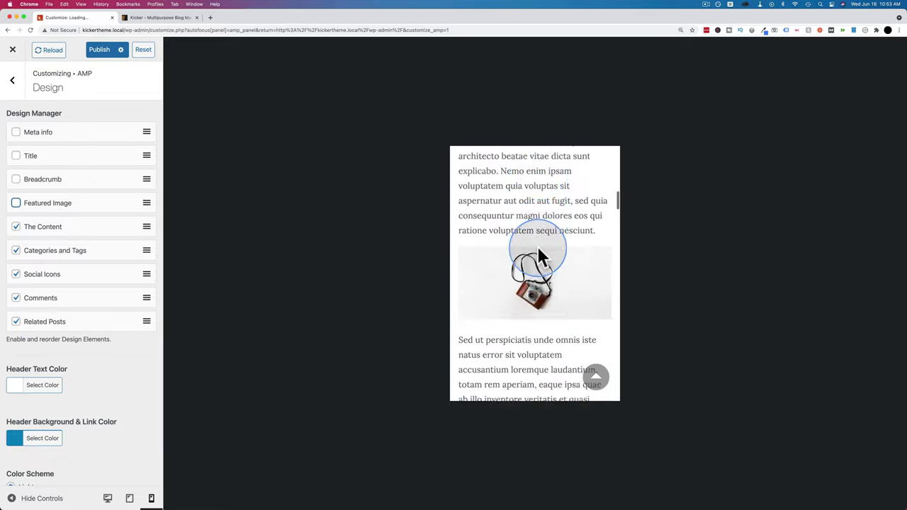
scroll(537, 246, "up", 15)
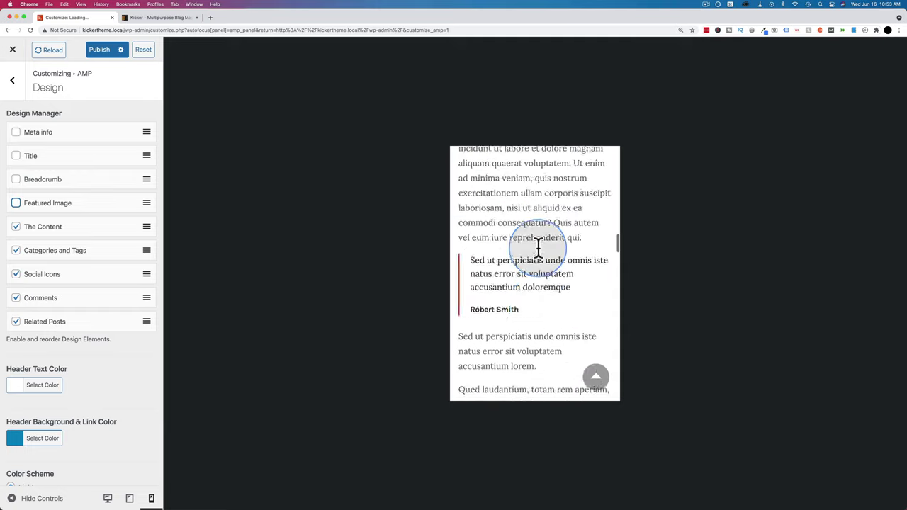
left_click(100, 50)
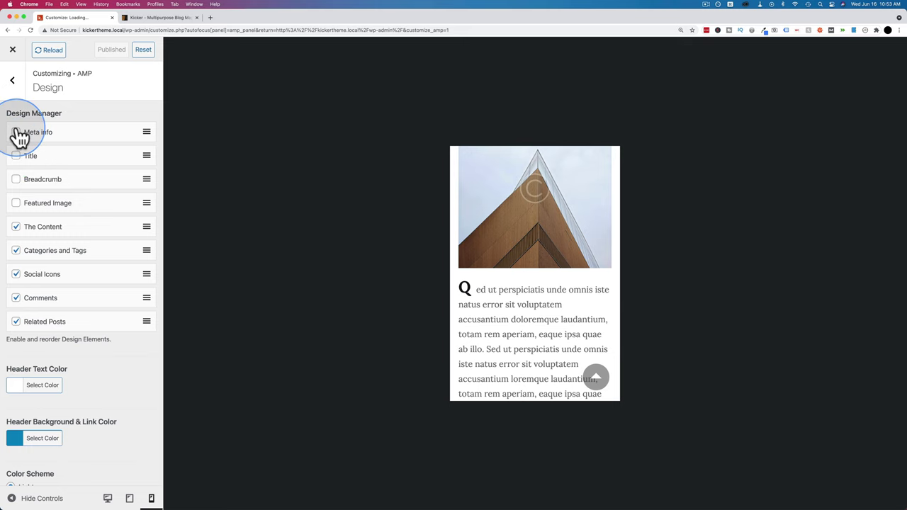
left_click(13, 51)
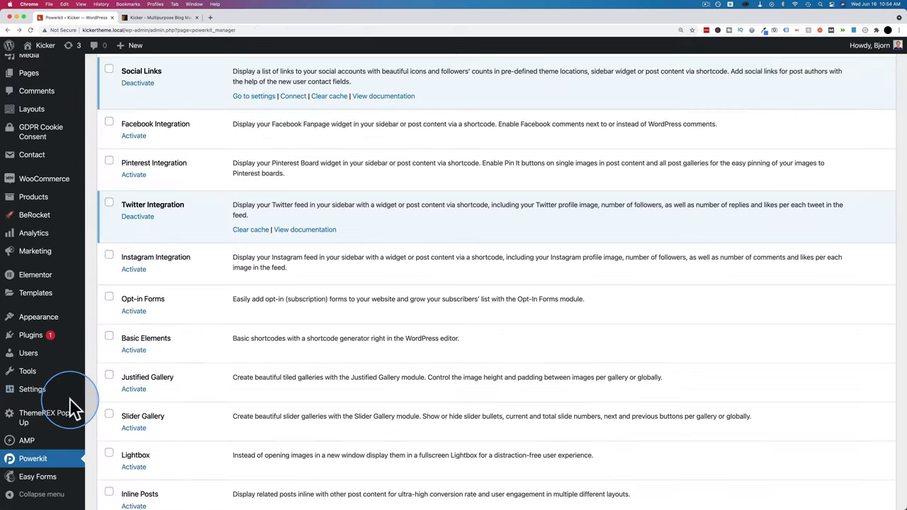
Step: Open the ThemeREX Pop-Up settings and examine the content, style, delay, page display and refresh interval options
left_click(46, 417)
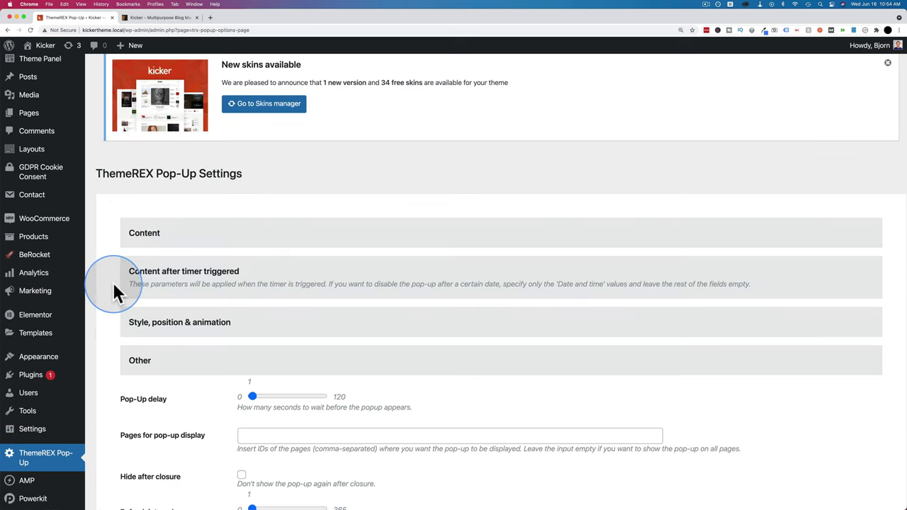
scroll(113, 285, "down", 2)
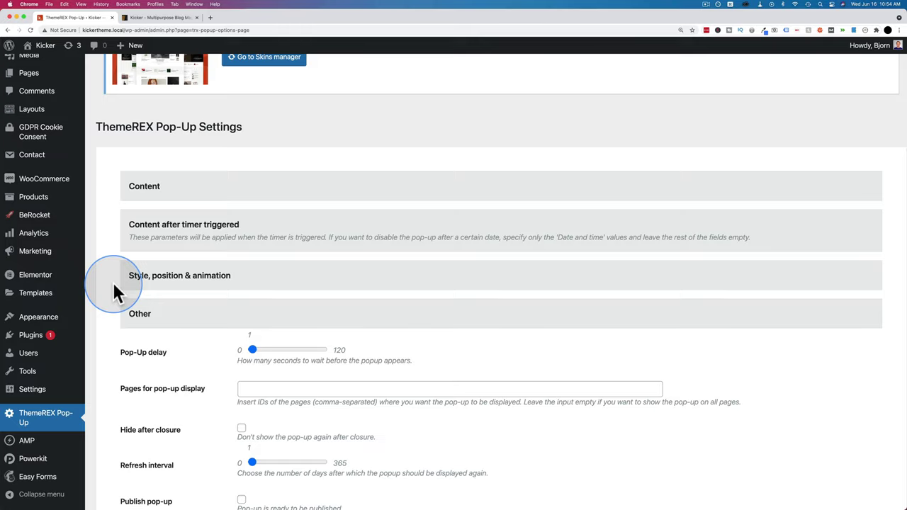
scroll(137, 276, "down", 3)
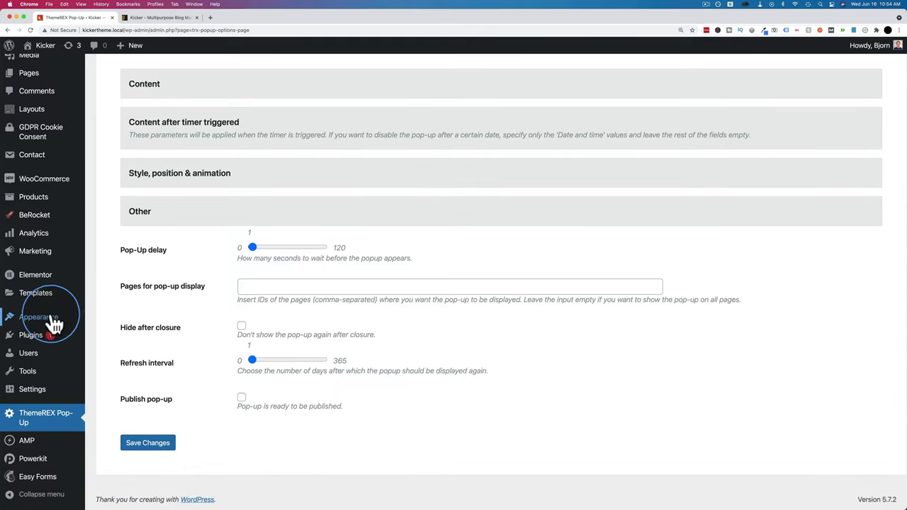
Step: Examine the available widgets and widget areas on the Widgets page, including the contents of the Footer Widgets area
mouse_move(49, 319)
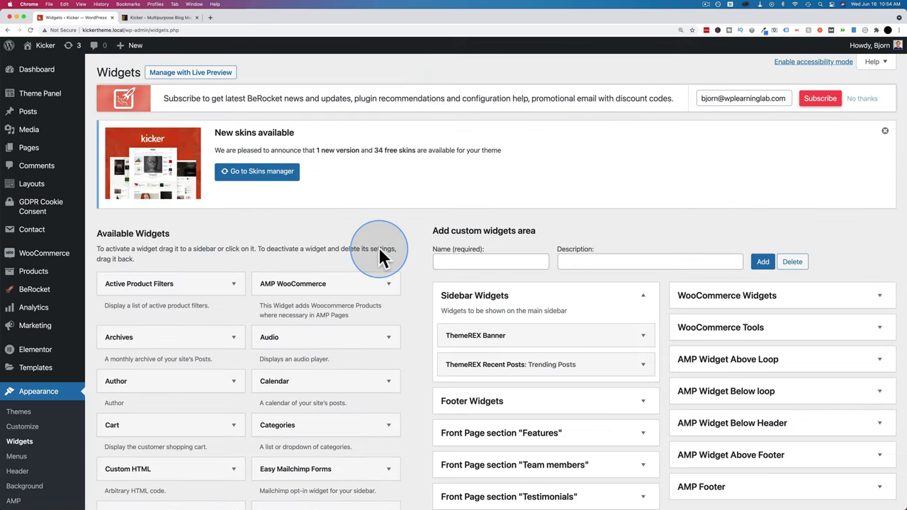
scroll(379, 247, "down", 5)
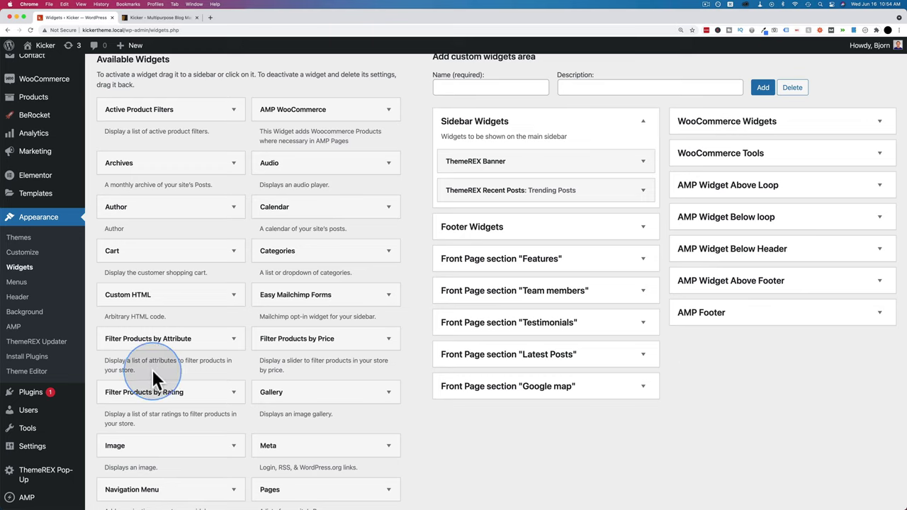
left_click(645, 231)
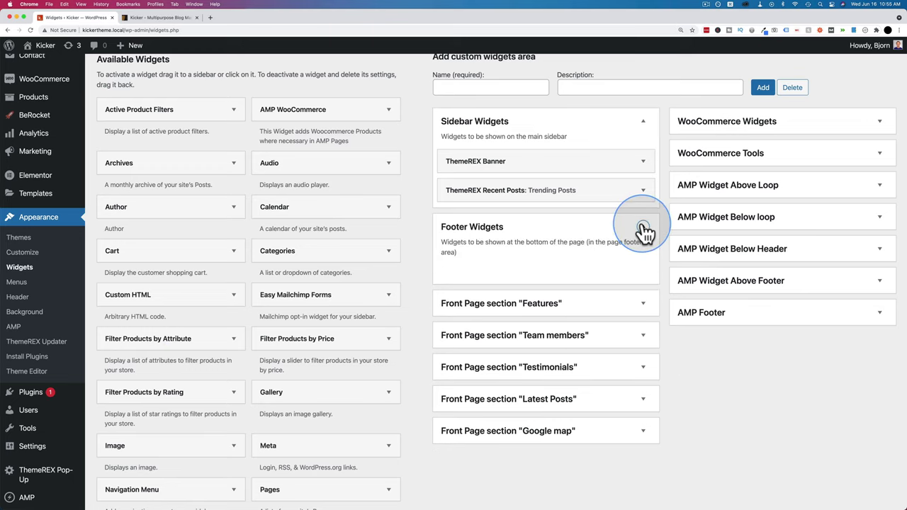
left_click(645, 231)
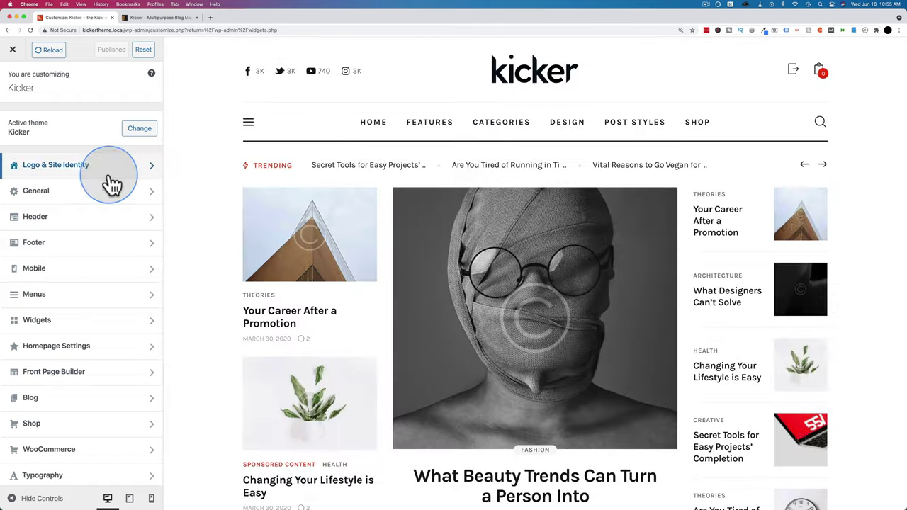
Step: Open the Logo & Site Identity section of the theme customizer and examine its title, tagline, site icon, retina and mobile logo settings
left_click(106, 169)
scroll(90, 156, "down", 6)
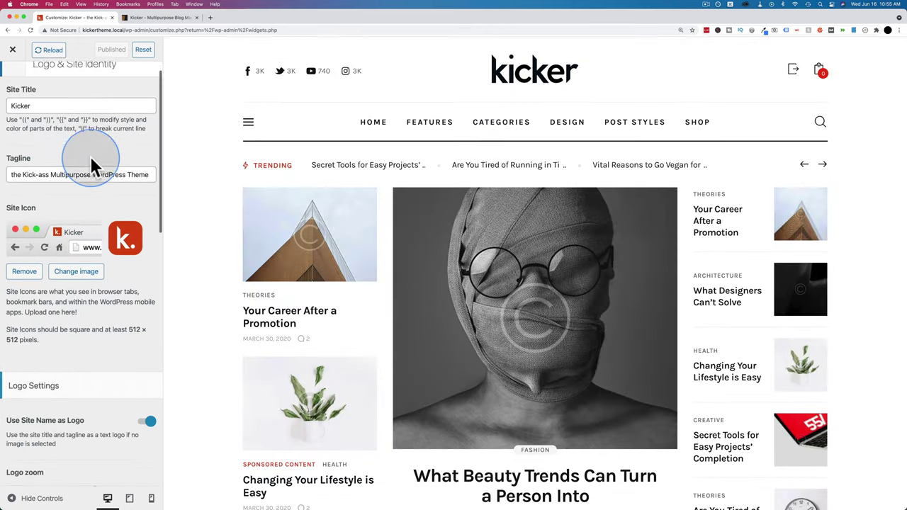
scroll(90, 156, "down", 5)
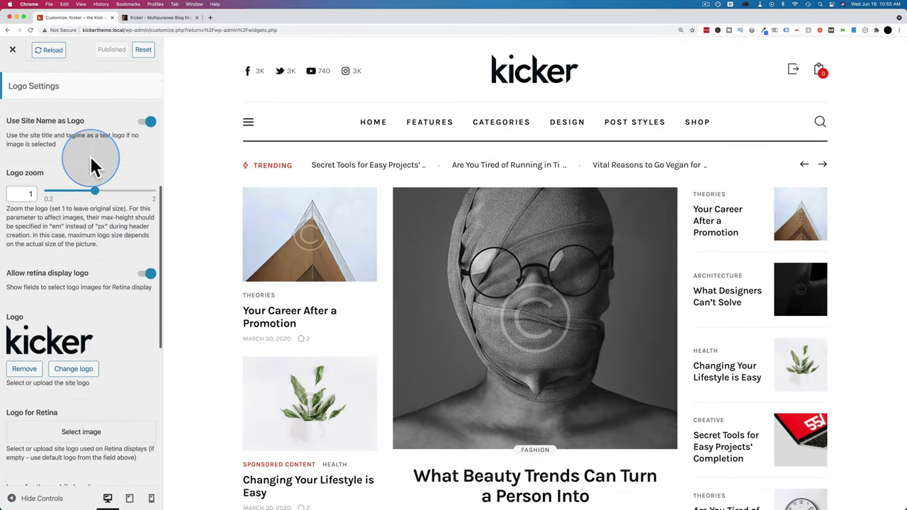
scroll(80, 268, "down", 4)
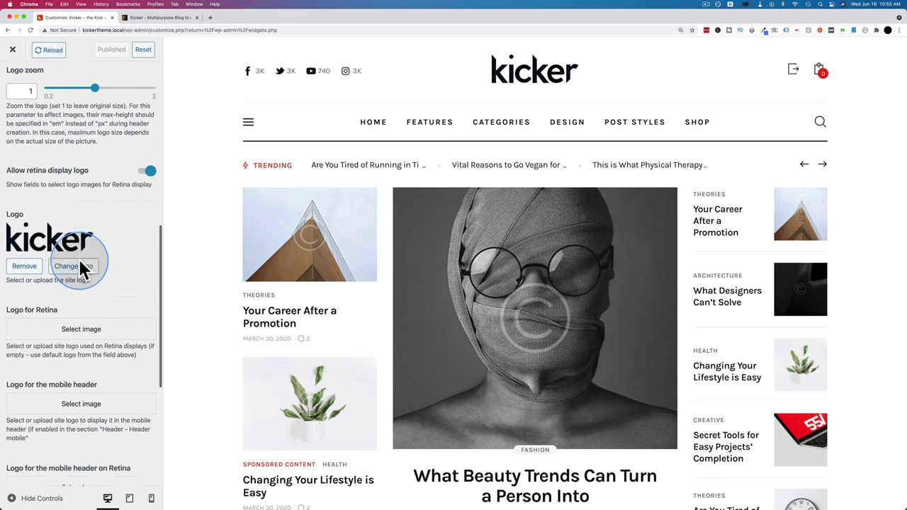
scroll(77, 259, "up", 15)
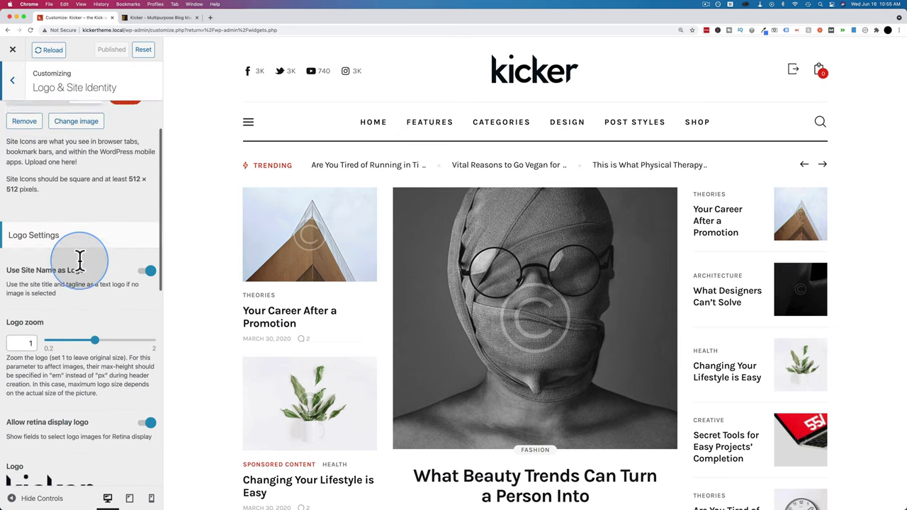
left_click_drag(10, 132, 203, 205)
scroll(132, 262, "down", 5)
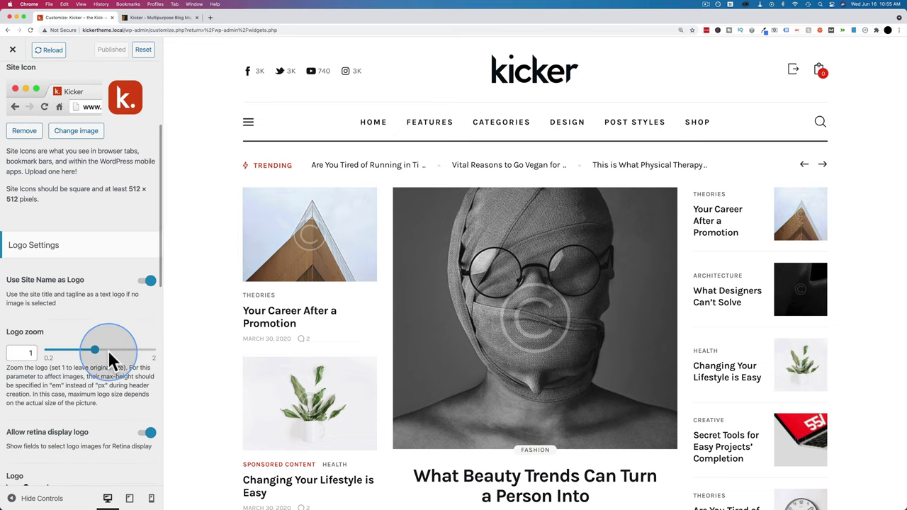
scroll(77, 290, "down", 8)
scroll(50, 343, "down", 5)
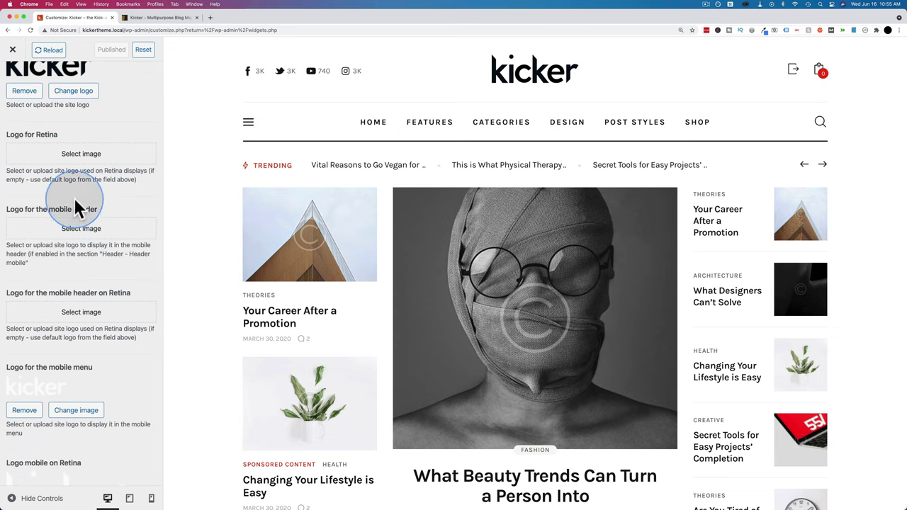
scroll(95, 213, "down", 2)
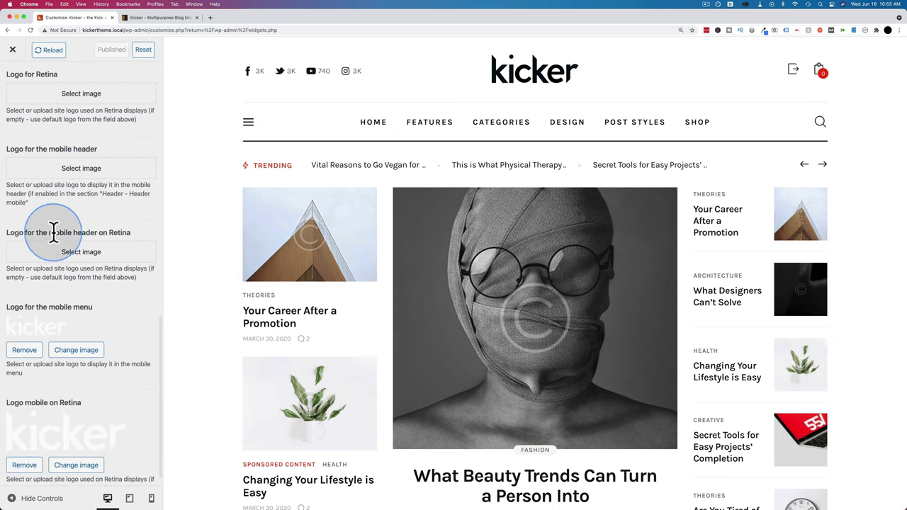
scroll(106, 263, "down", 1)
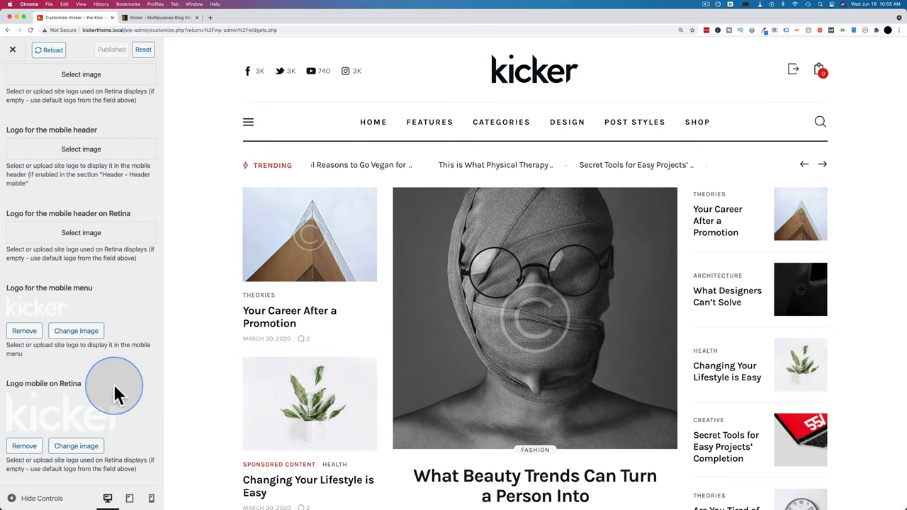
Step: Switch the customizer preview to mobile size and check the logo in the opened mobile menu, closing the menu again
left_click(152, 499)
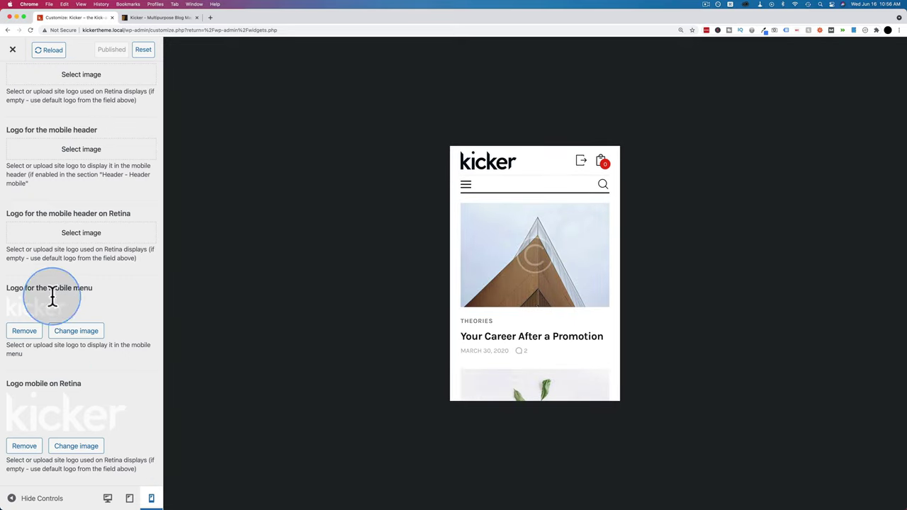
left_click(466, 187)
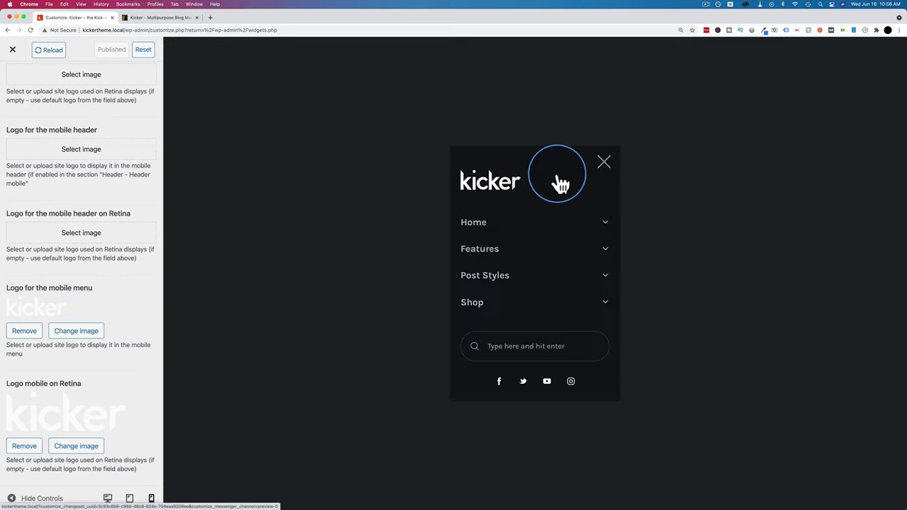
left_click(603, 164)
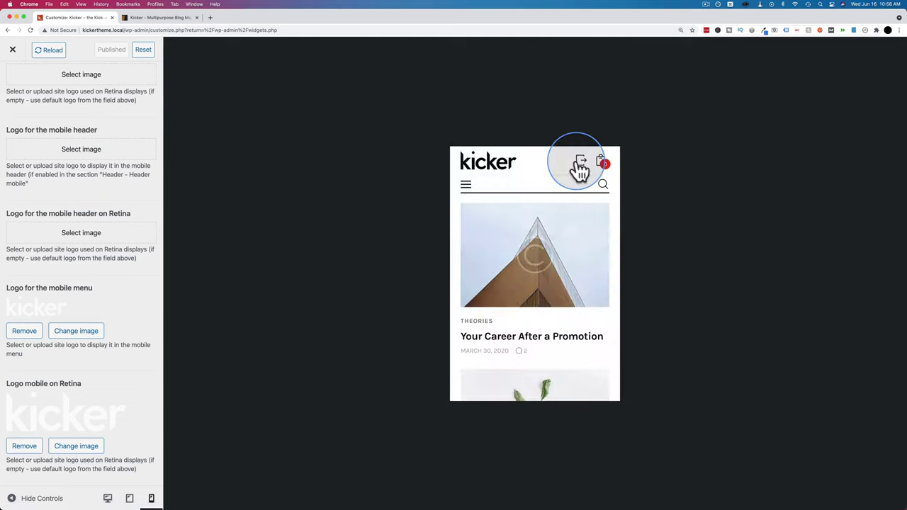
Step: Compare the mobile header logo with the mobile menu logo in the preview, and check the tablet and desktop previews
left_click(465, 188)
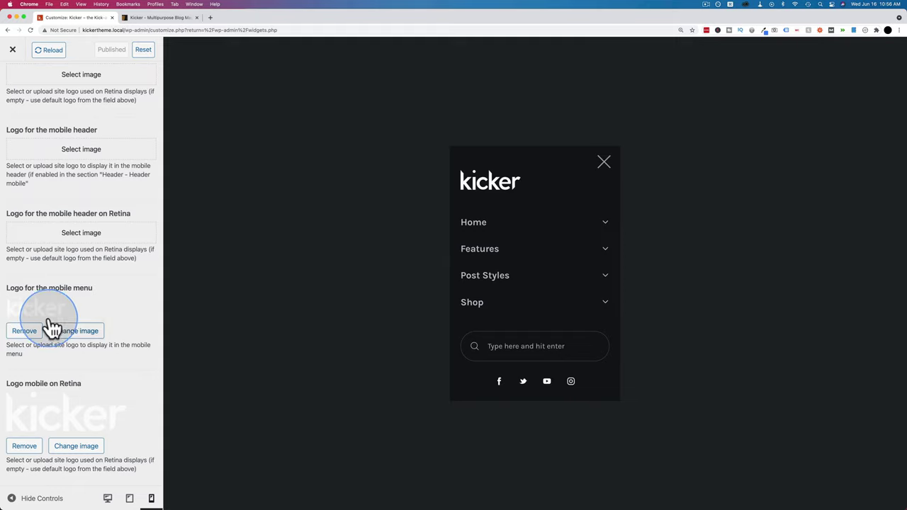
left_click(605, 165)
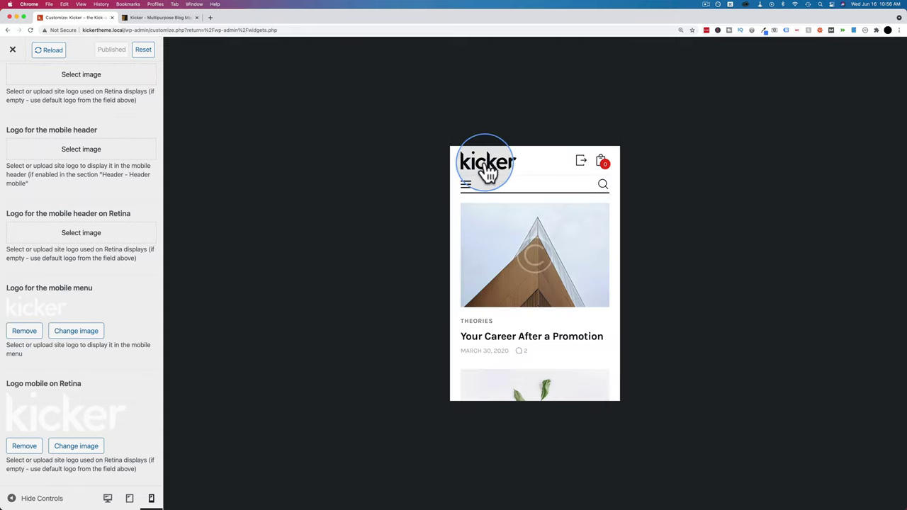
left_click(467, 189)
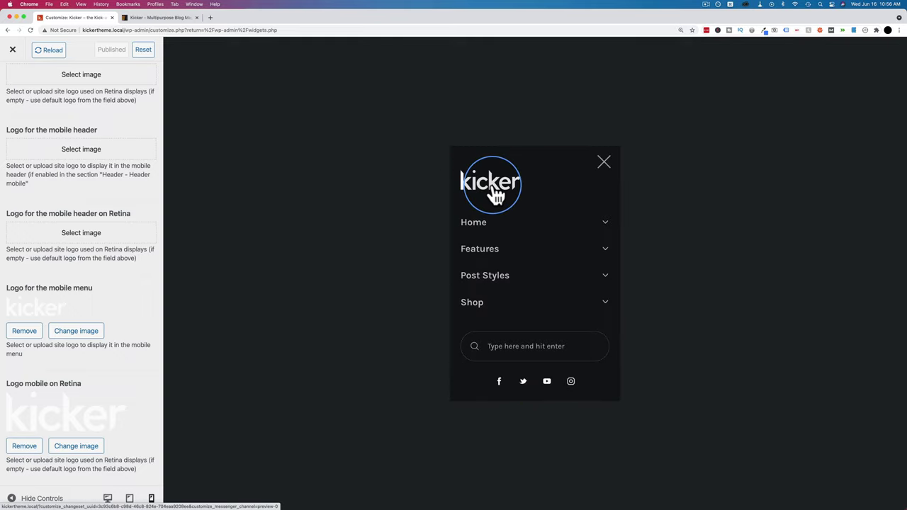
left_click(604, 165)
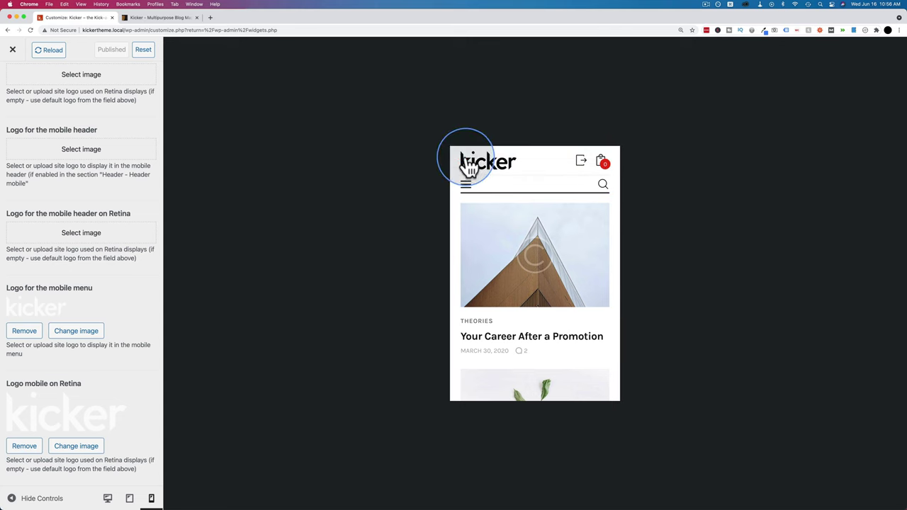
left_click(129, 498)
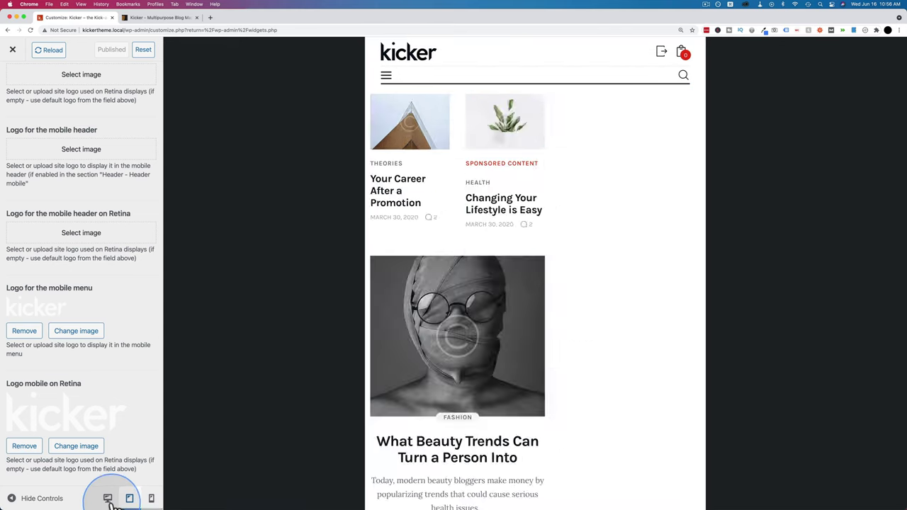
left_click(107, 499)
Step: Open the General section of the customizer and examine its layout, page width, margins, sidebar, content width and border radius options
scroll(92, 177, "up", 10)
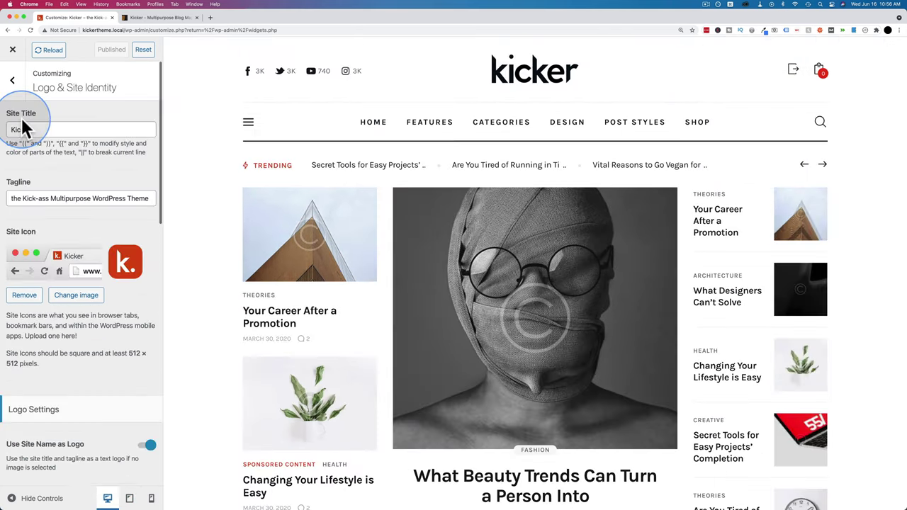
left_click(20, 92)
left_click(74, 192)
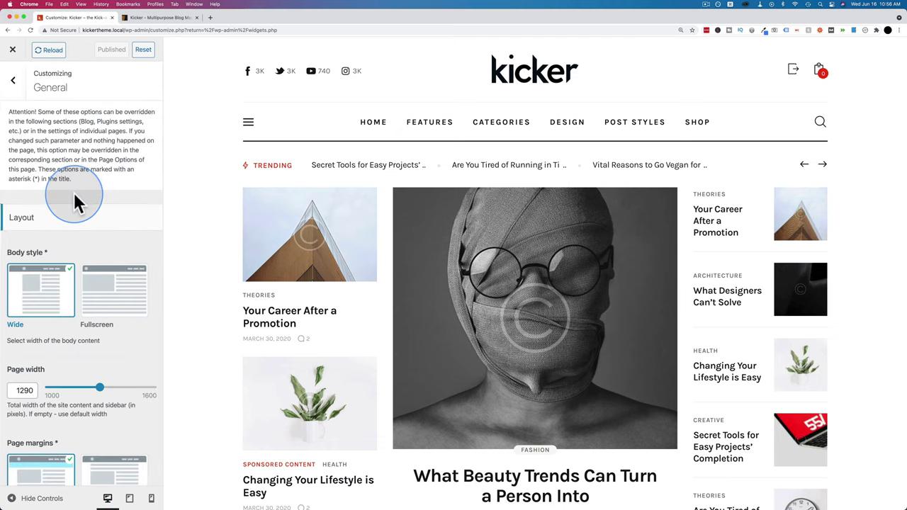
scroll(110, 207, "down", 3)
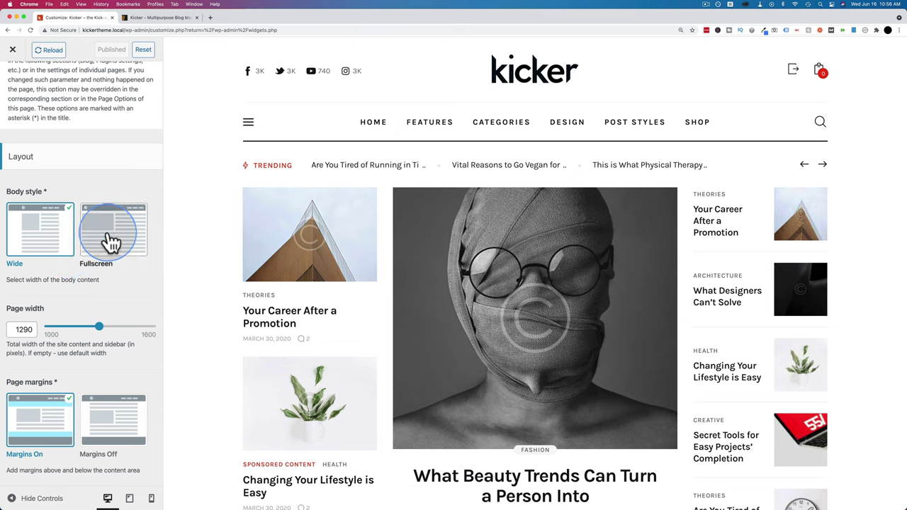
scroll(110, 240, "down", 3)
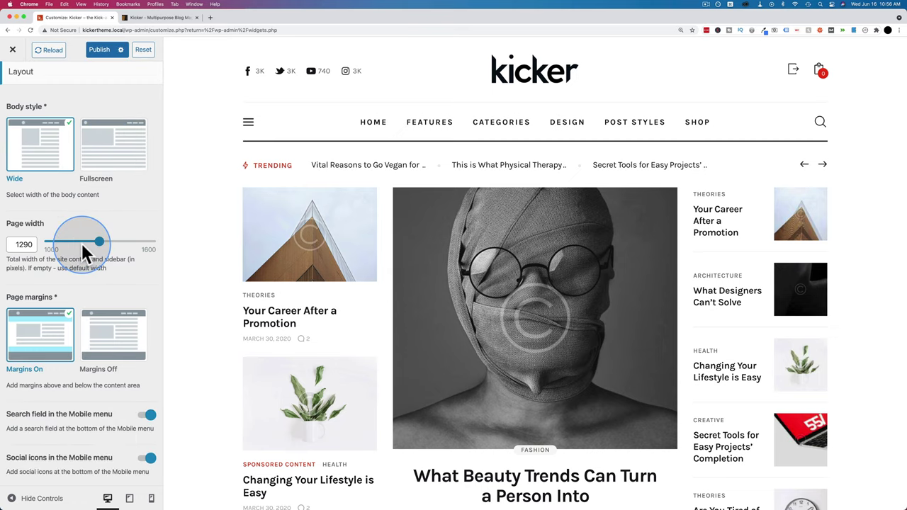
scroll(81, 244, "down", 7)
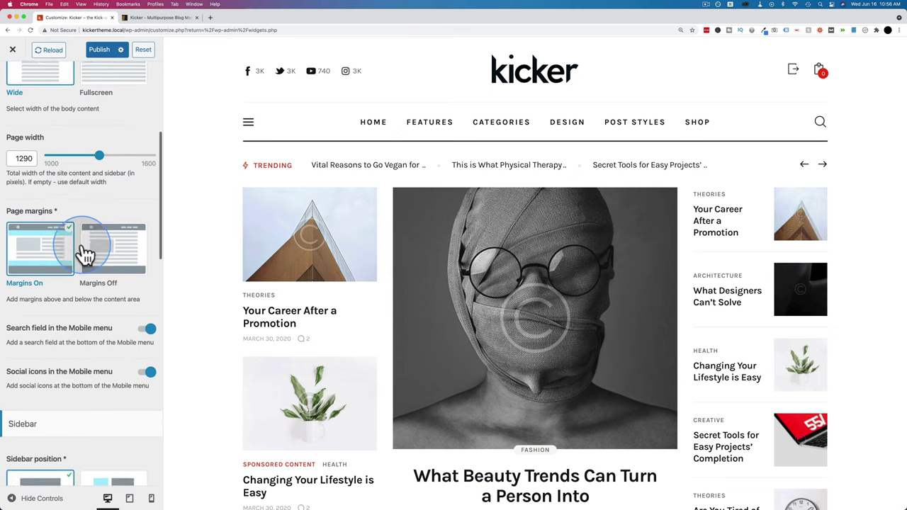
scroll(82, 247, "down", 10)
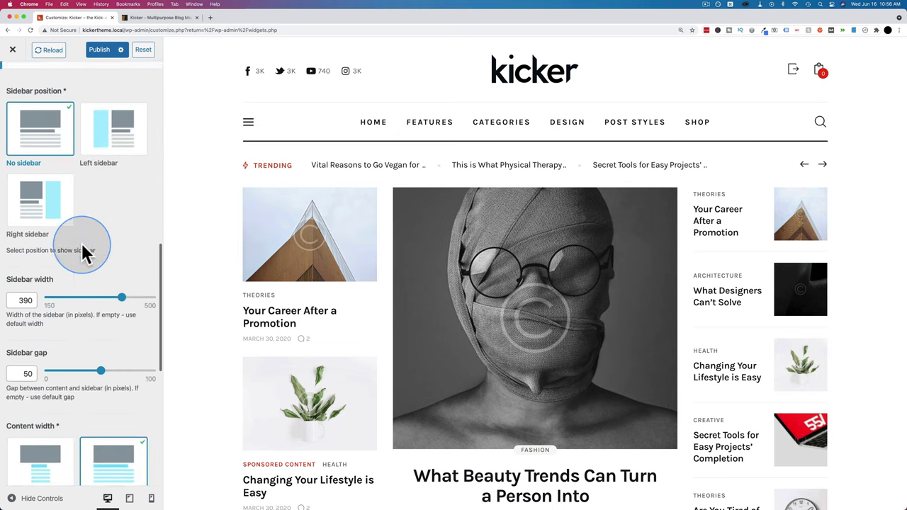
scroll(78, 304, "down", 1)
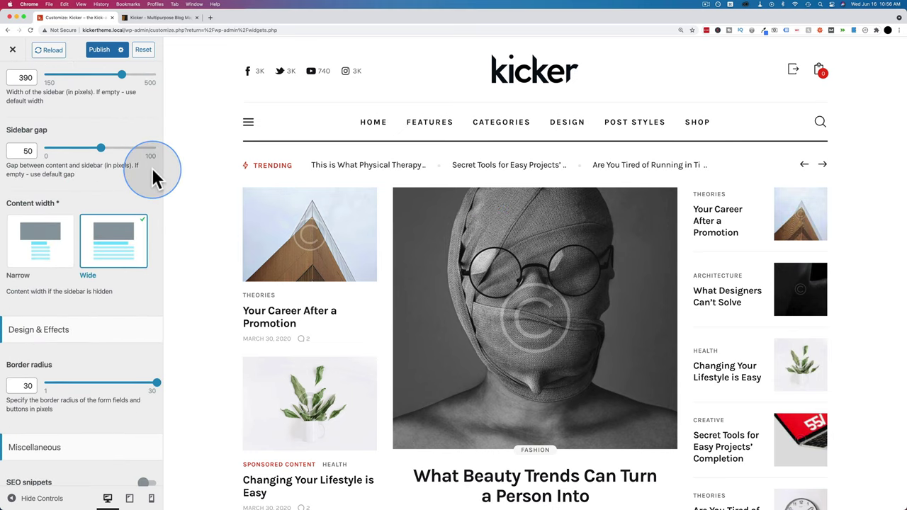
scroll(50, 156, "up", 11)
key("Escape")
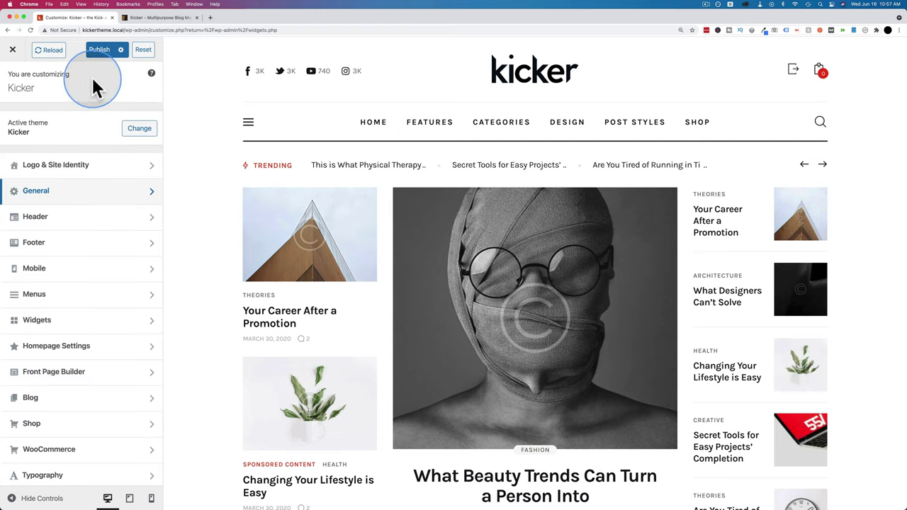
Step: Save the customizer changes as a draft, set the save action back to Publish and close the publish settings
left_click(122, 51)
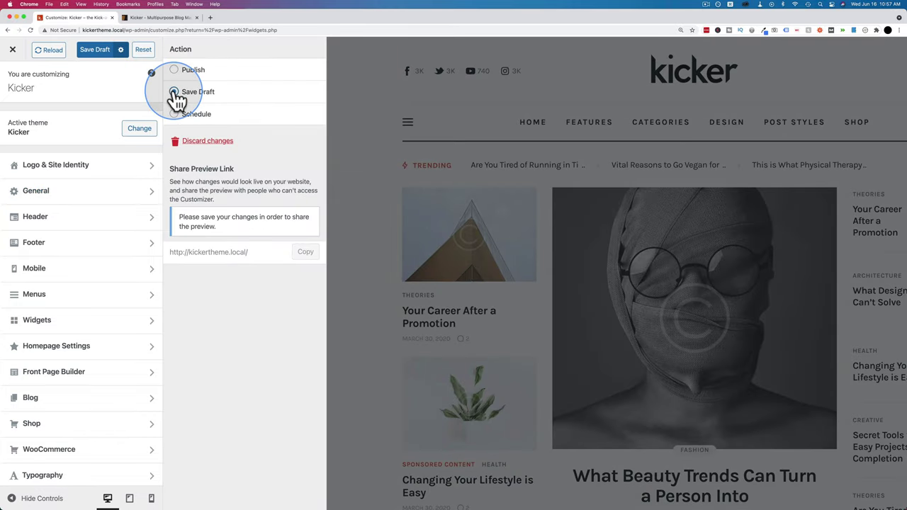
left_click(103, 62)
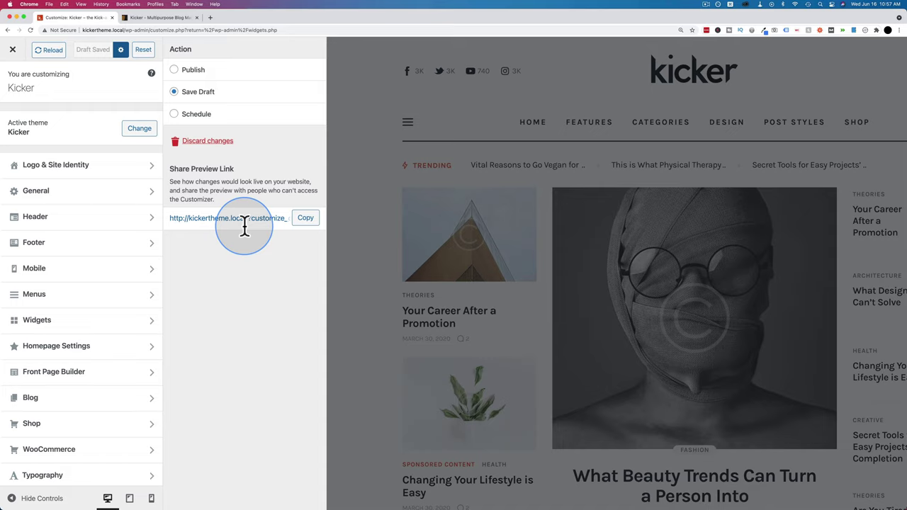
left_click(103, 59)
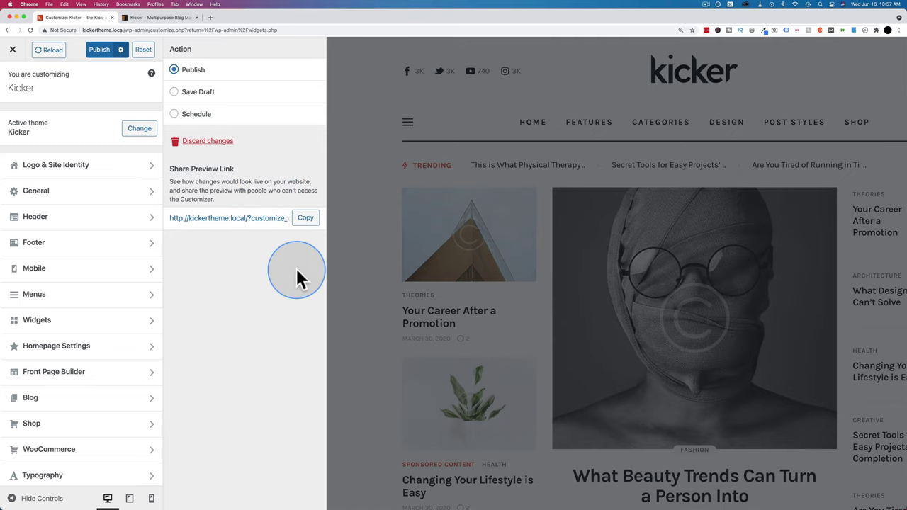
left_click(121, 50)
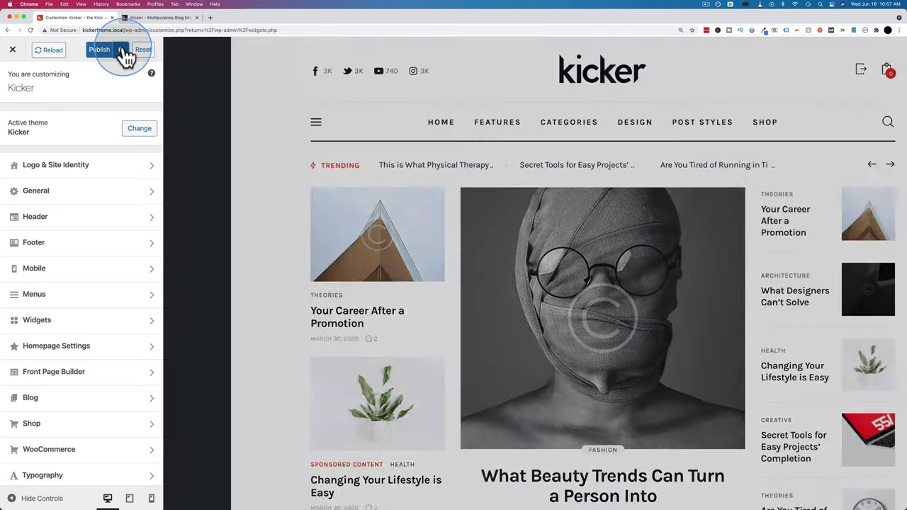
Step: Open the customizer's Header section and examine the header style, custom layout, position, title zoom, image and video settings
scroll(85, 199, "down", 1)
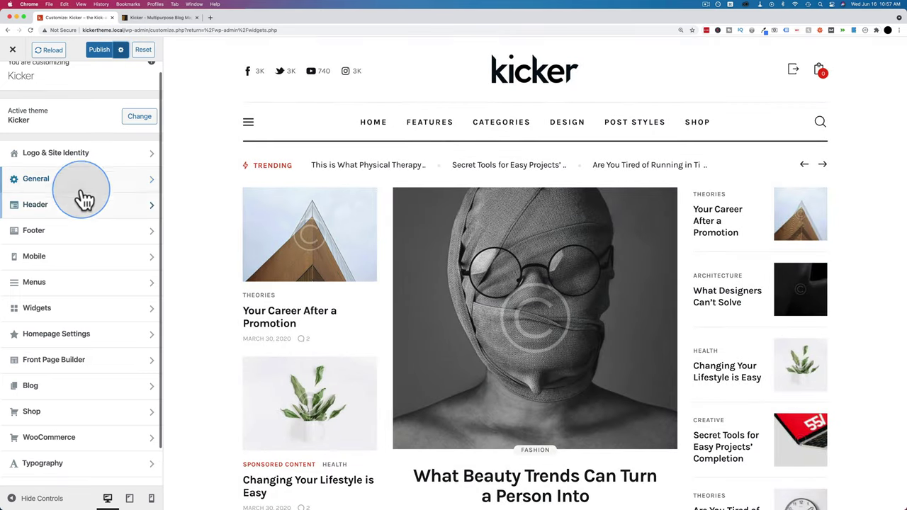
left_click(46, 209)
scroll(77, 192, "down", 5)
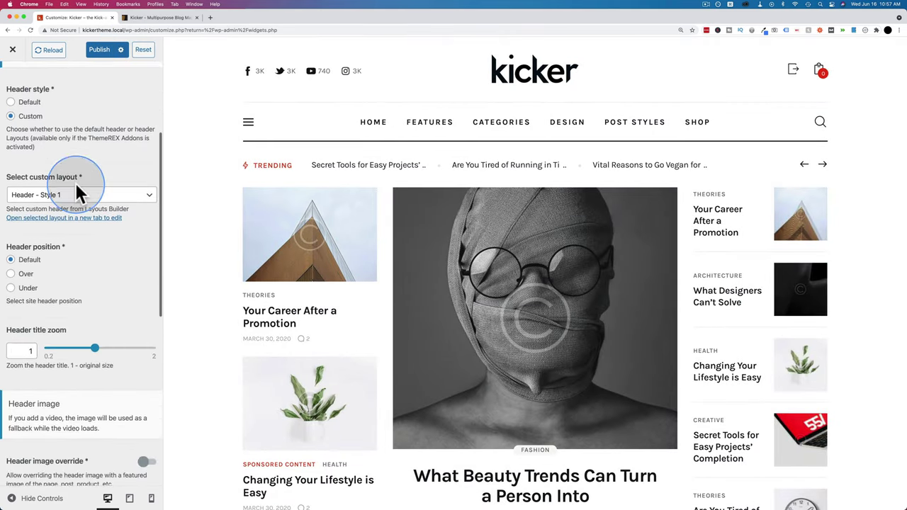
scroll(77, 192, "down", 10)
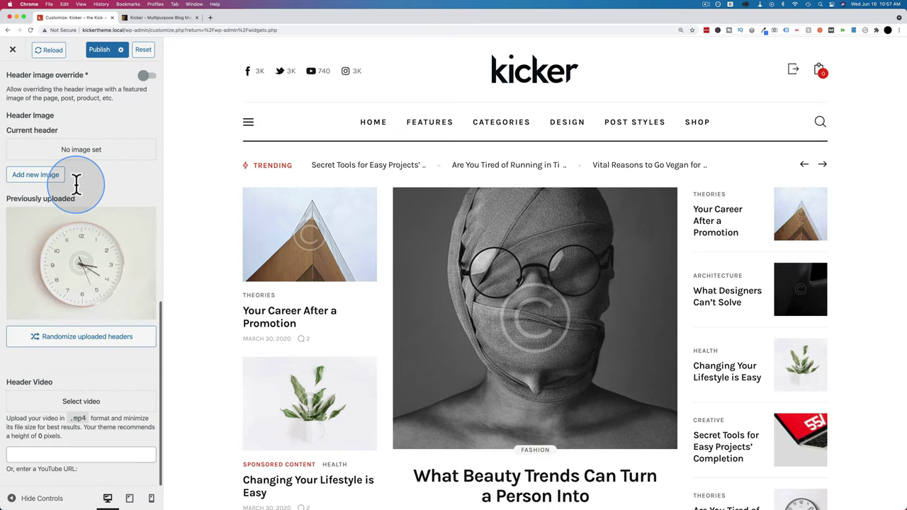
scroll(85, 290, "up", 3)
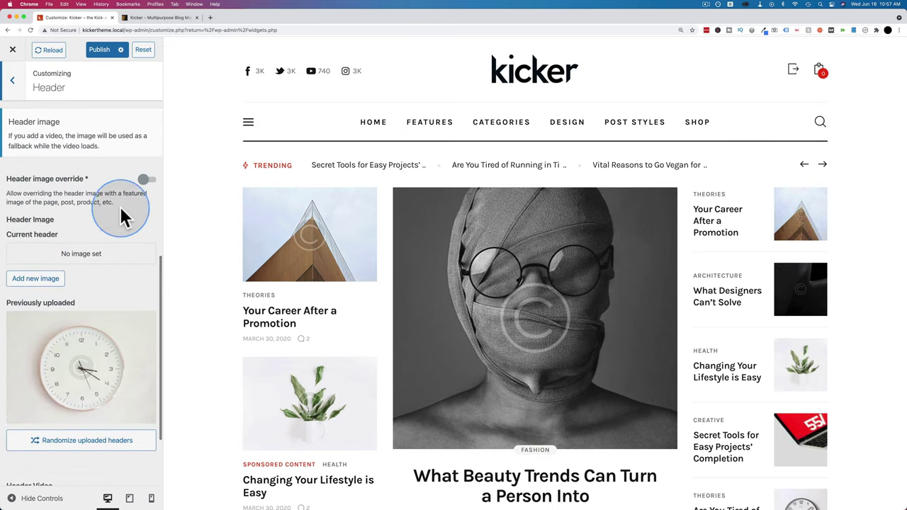
scroll(67, 190, "up", 3)
left_click(13, 84)
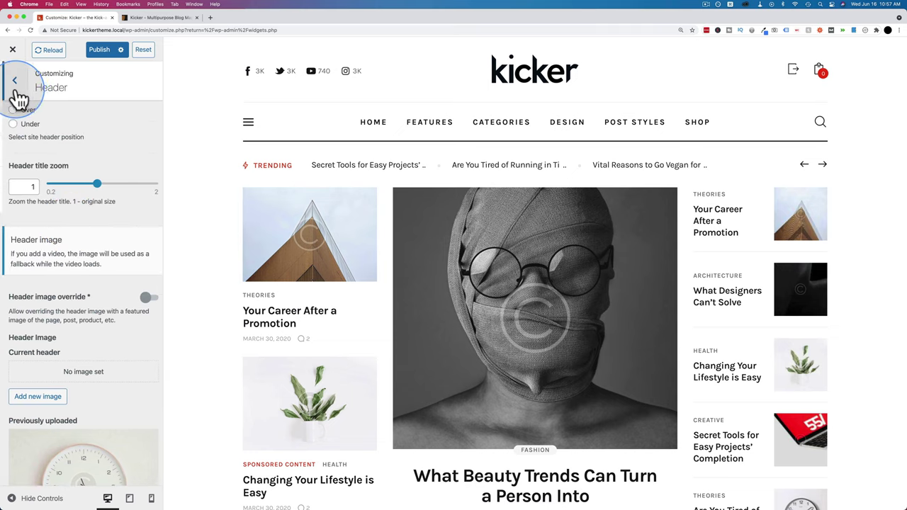
Step: Switch to the Kicker item page on ThemeForest and open the theme's online documentation
left_click(159, 17)
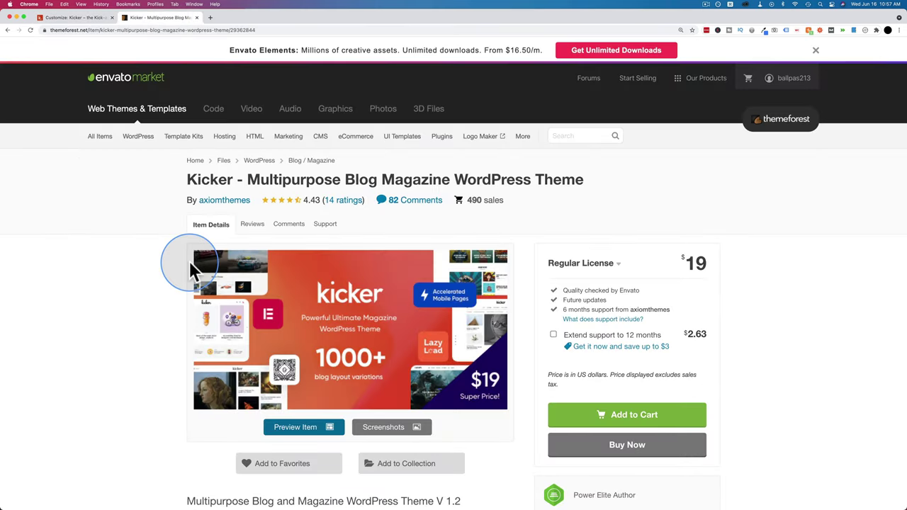
scroll(192, 269, "down", 3)
scroll(192, 269, "down", 10)
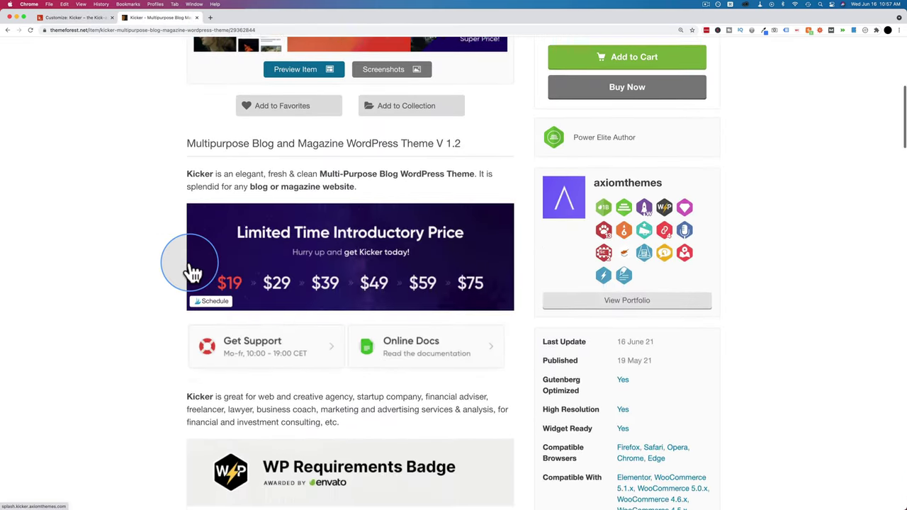
scroll(191, 271, "down", 1)
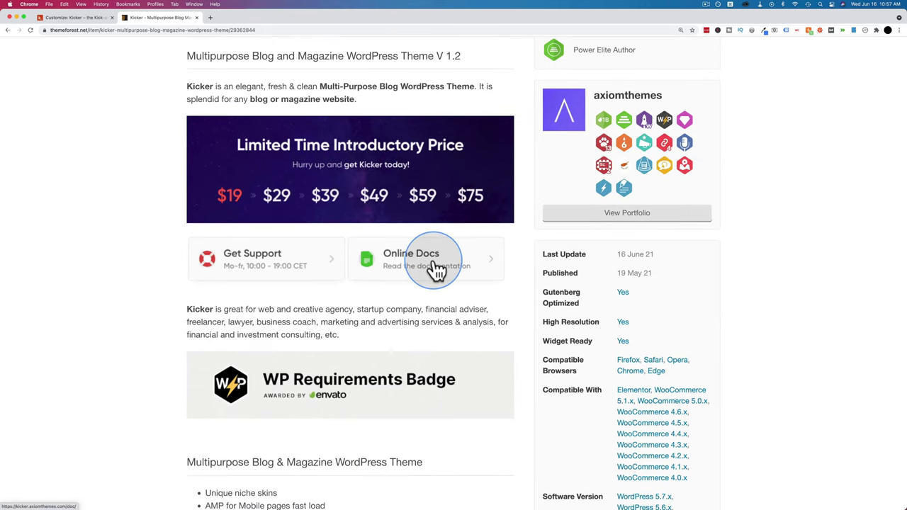
left_click(436, 269)
left_click(259, 20)
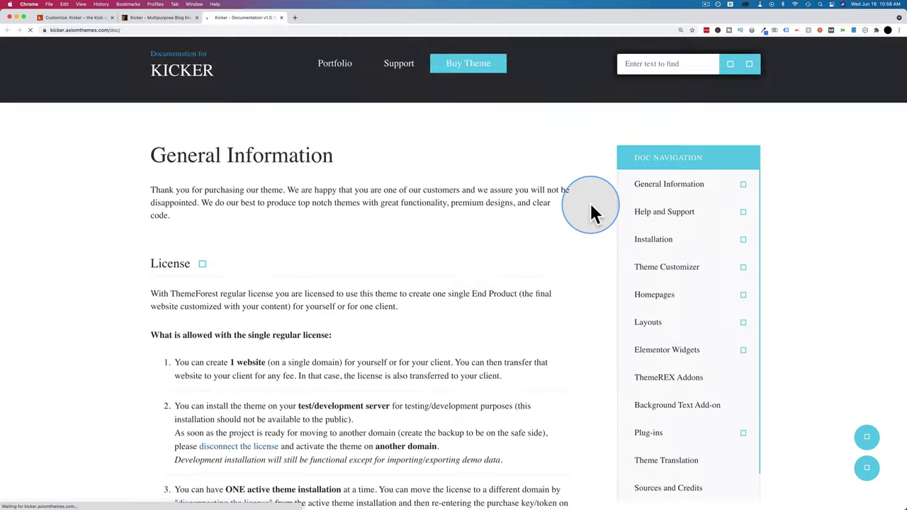
Step: Examine the Installation and Theme Customizer sections of the Kicker documentation and return to the theme customizer
scroll(590, 202, "down", 2)
scroll(639, 194, "down", 1)
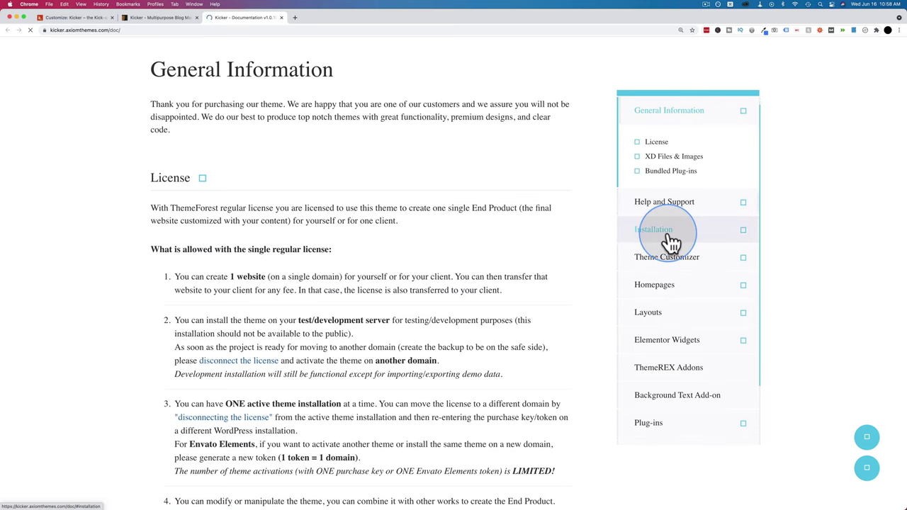
left_click(668, 236)
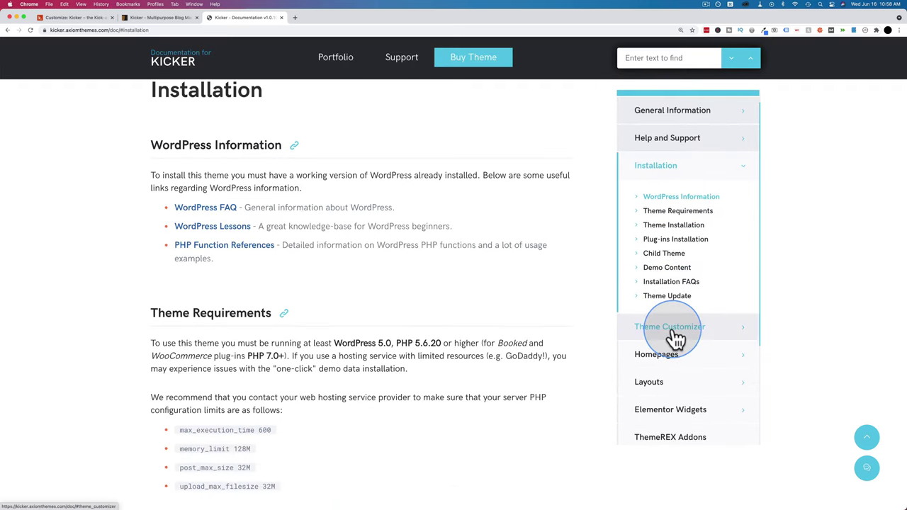
left_click(673, 326)
scroll(678, 350, "down", 8)
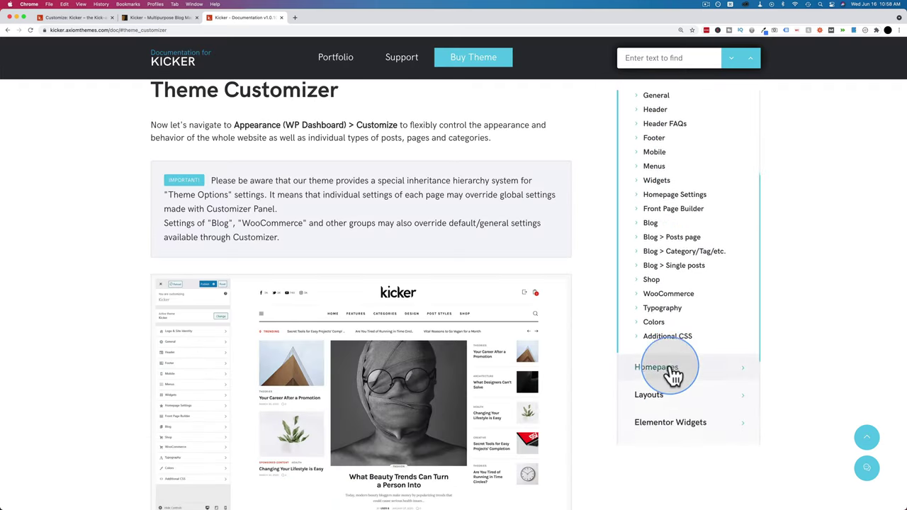
left_click(83, 17)
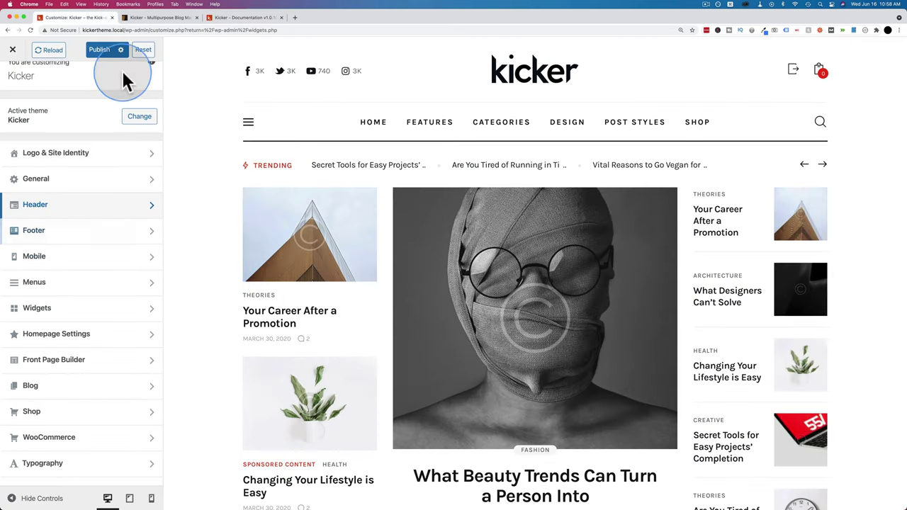
Step: Go back to the Kicker item on ThemeForest and open its Support page
left_click(162, 18)
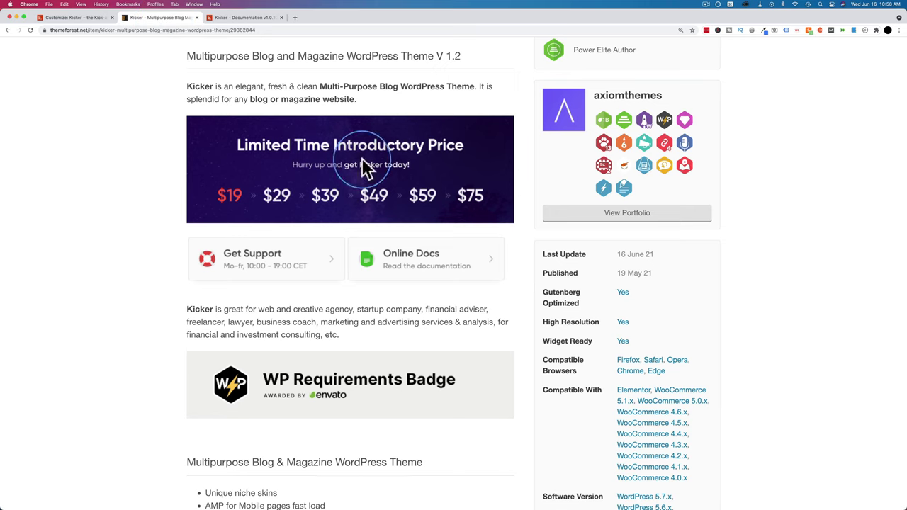
scroll(516, 241, "up", 2)
scroll(516, 242, "down", 5)
scroll(516, 242, "up", 10)
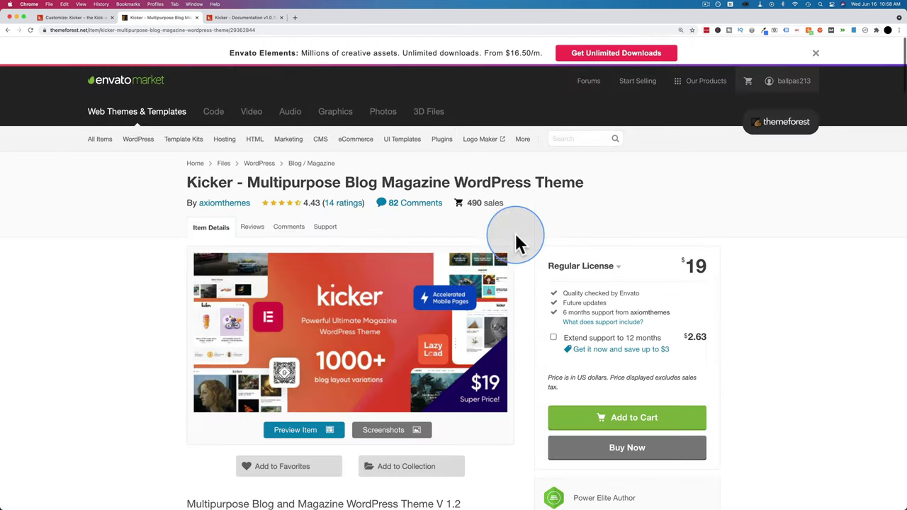
left_click(324, 224)
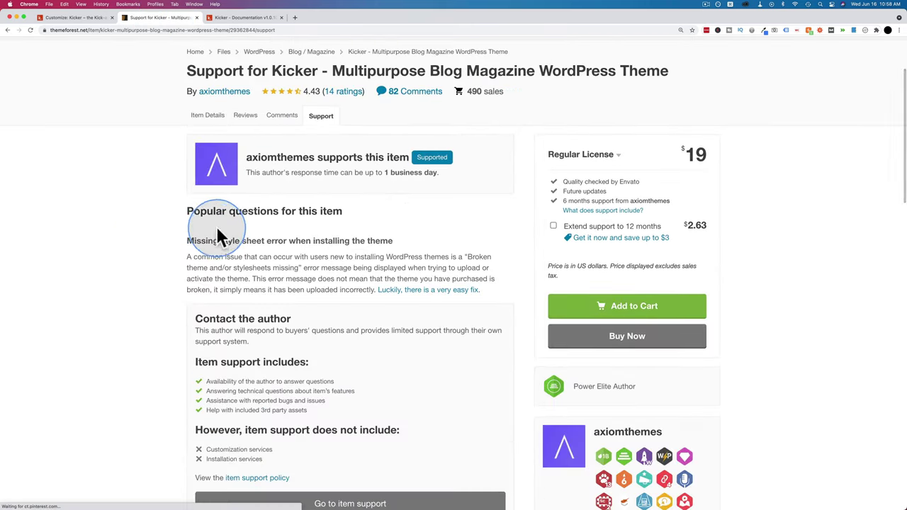
Step: Review the support terms, highlighting the 6 months support from axiomthemes, and select the support extension to 12 months
scroll(218, 234, "down", 2)
scroll(233, 185, "up", 1)
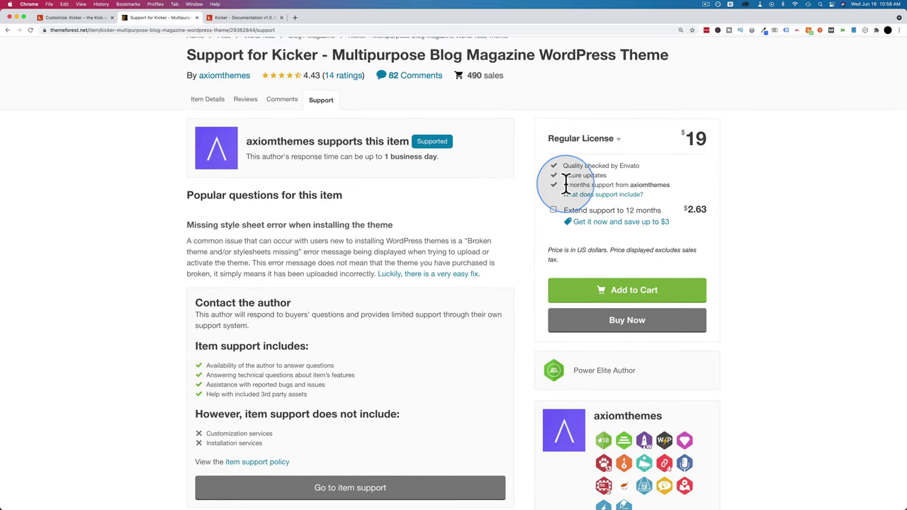
left_click_drag(578, 184, 649, 184)
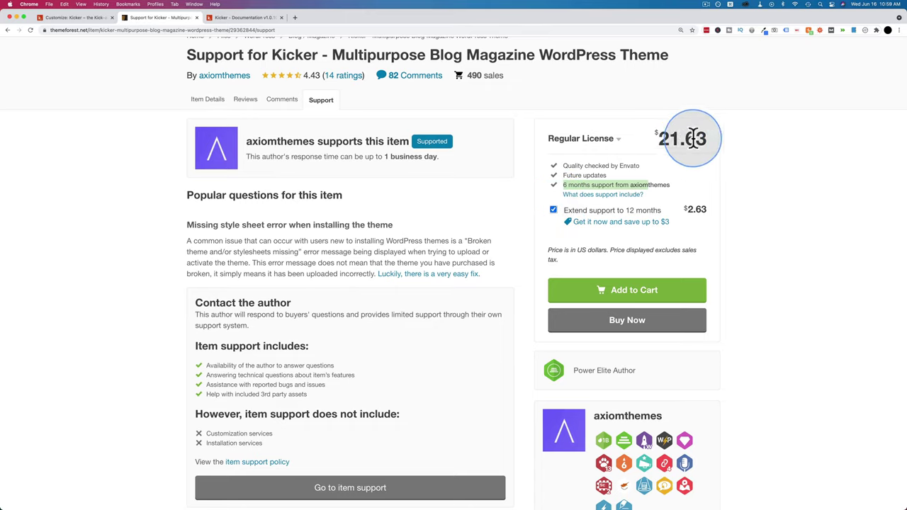
Step: Deselect the support extension to 12 months and return to the theme customizer
left_click(554, 210)
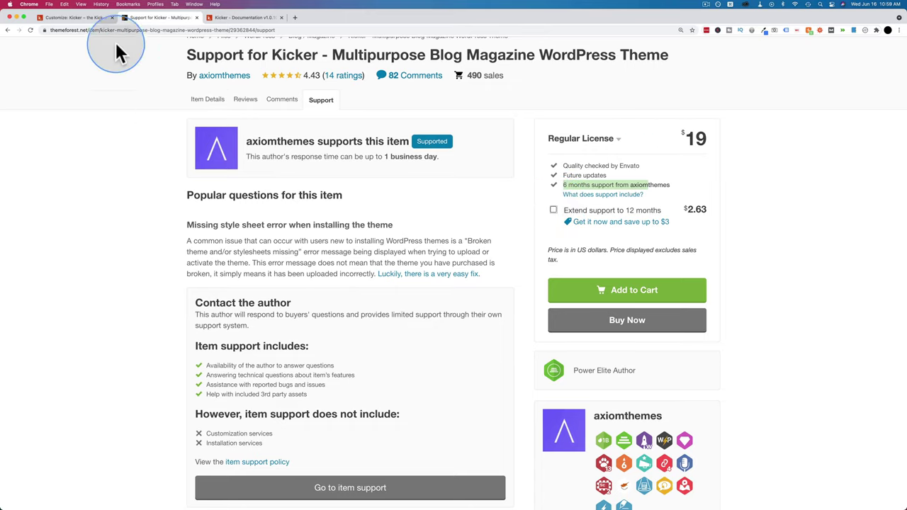
left_click(86, 18)
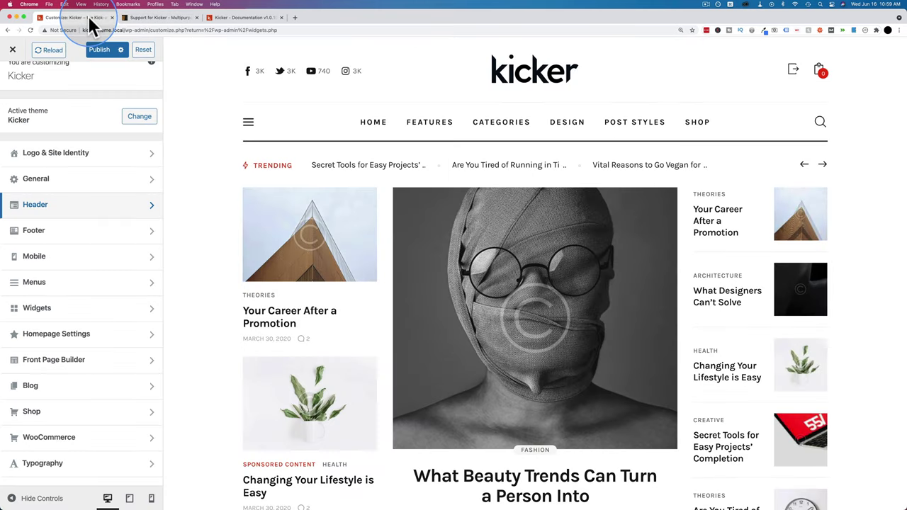
Step: Examine the custom footer layout choices in the customizer's Footer settings, keeping Footer - Style 1
left_click(83, 234)
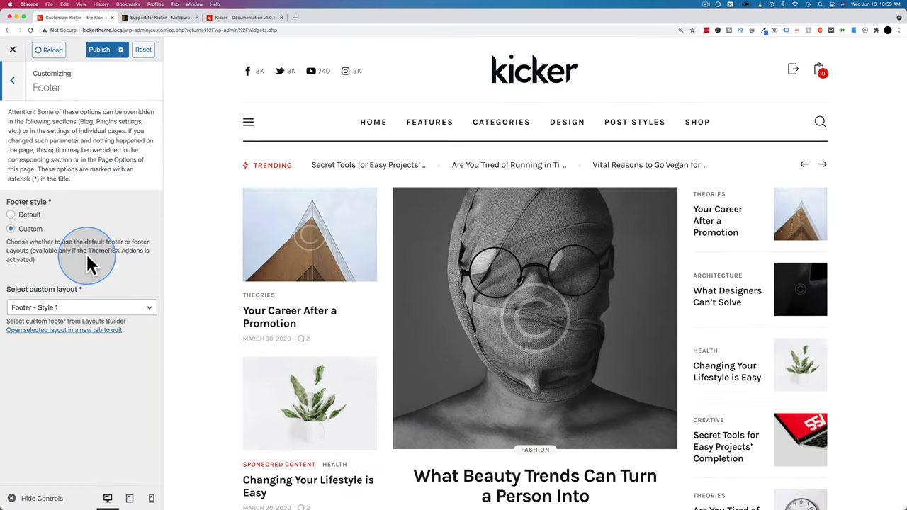
left_click(91, 318)
left_click(95, 320)
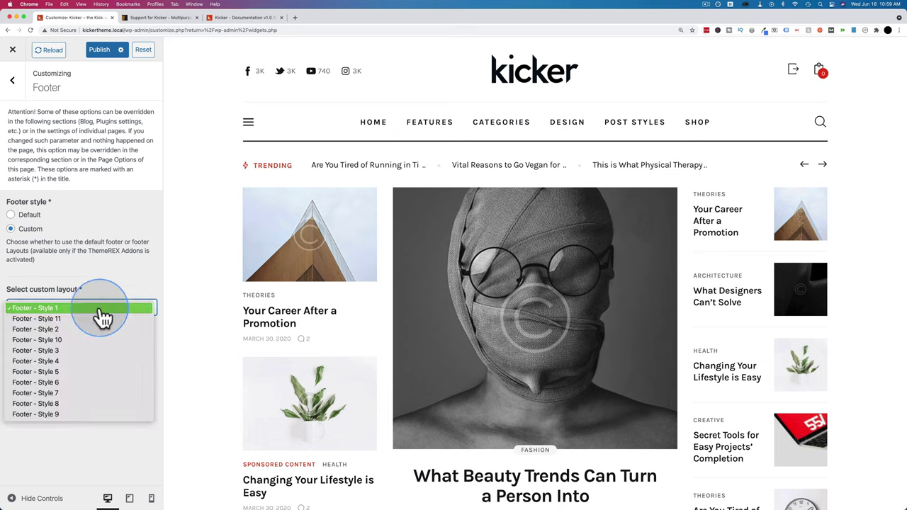
left_click(102, 317)
left_click(14, 87)
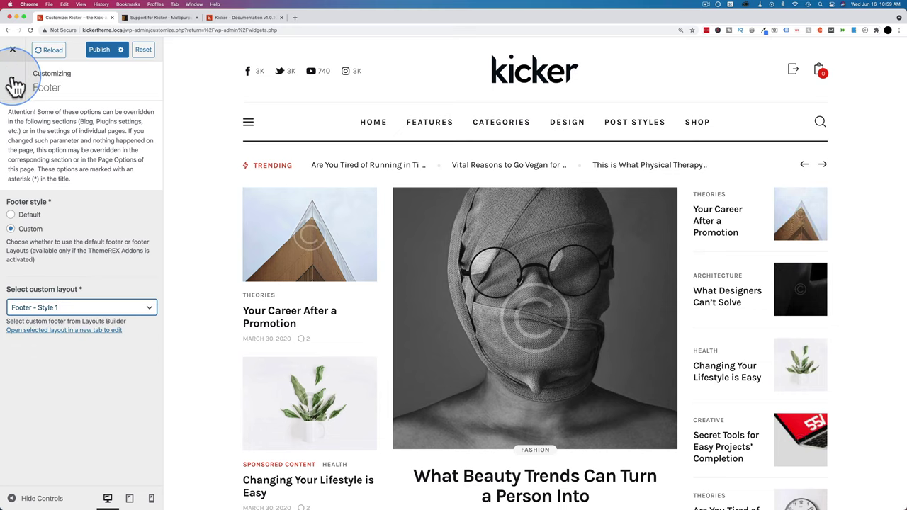
Step: Examine the custom header layout choices in the Header settings, keeping Header - Style 1
left_click(71, 205)
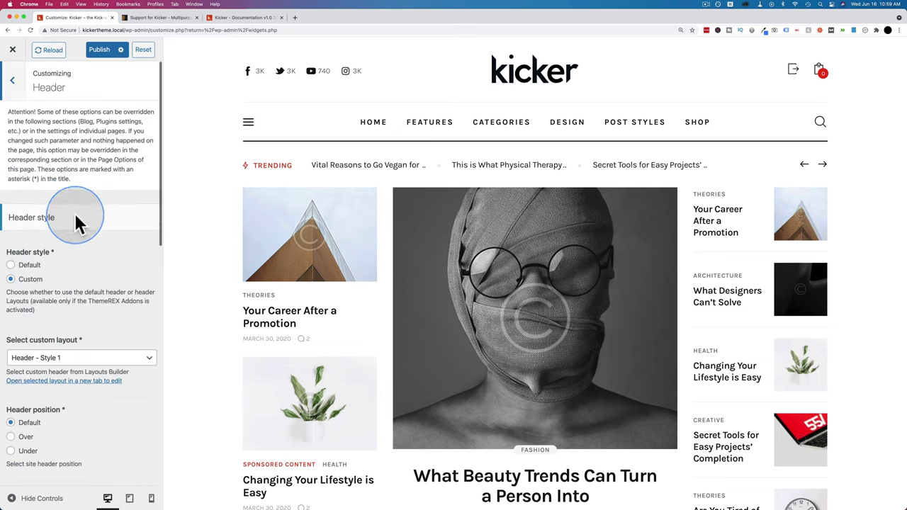
scroll(80, 326, "down", 2)
left_click(90, 275)
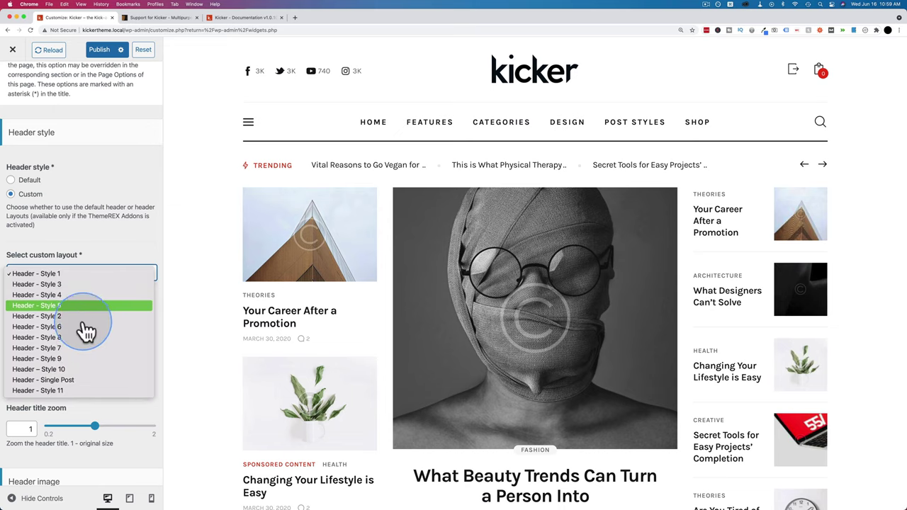
left_click(97, 248)
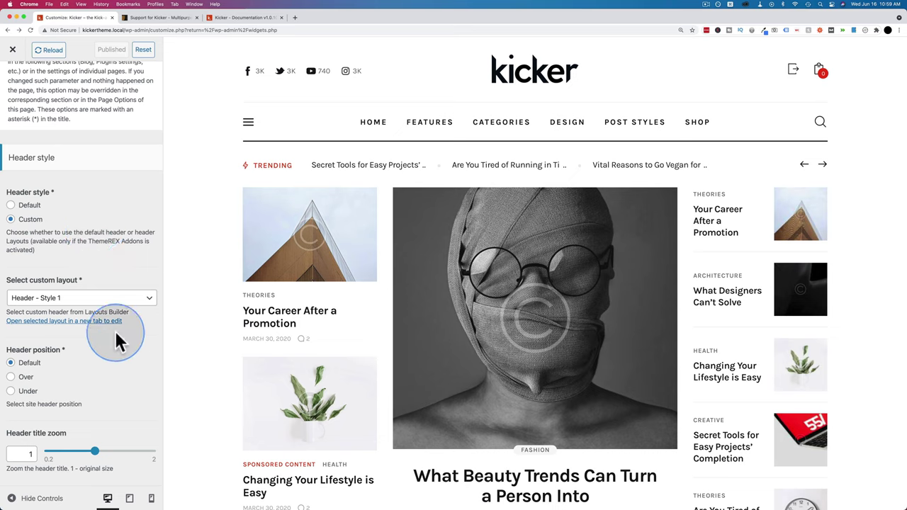
Step: Leave the customizer and look through the footer and header templates in the site's Layouts list
left_click(14, 51)
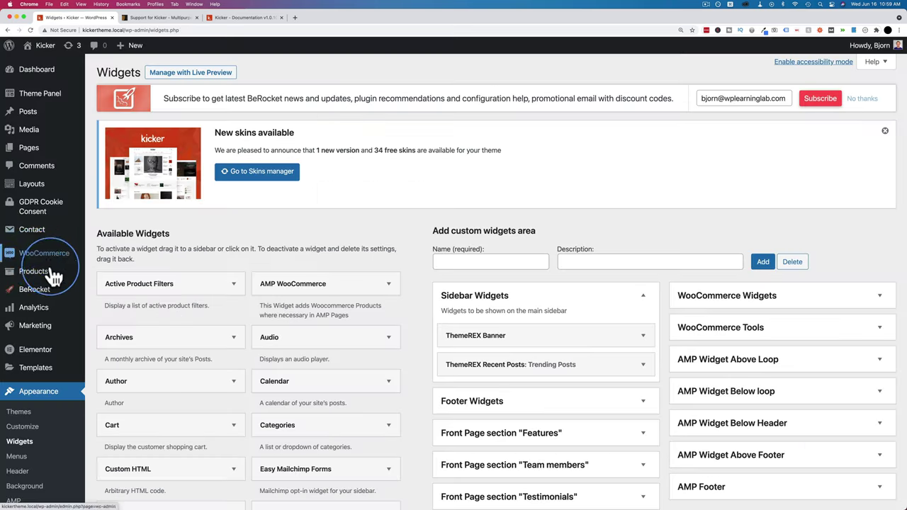
left_click(33, 188)
scroll(170, 233, "down", 5)
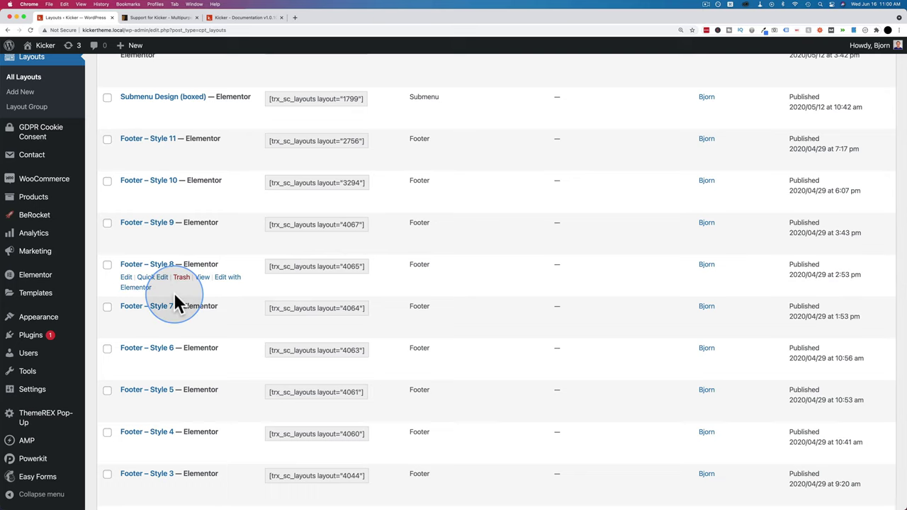
scroll(178, 300, "down", 5)
scroll(175, 297, "down", 5)
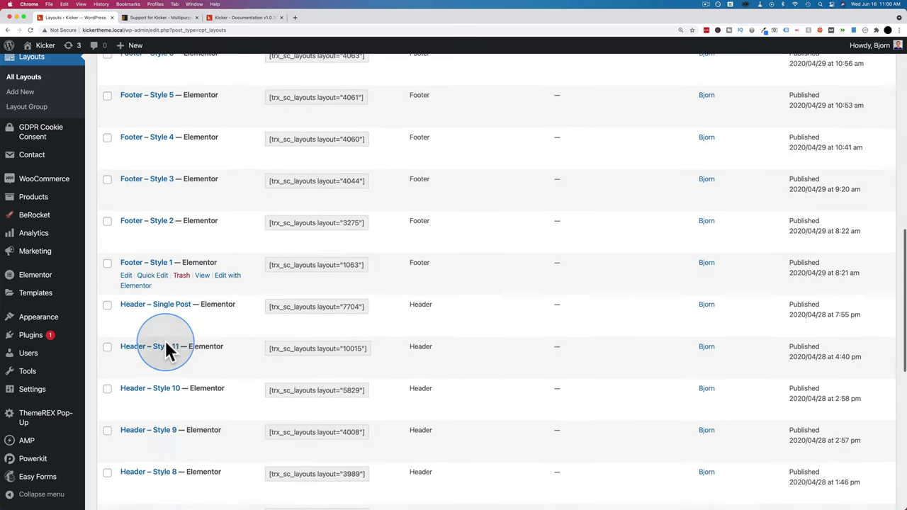
scroll(166, 289, "down", 10)
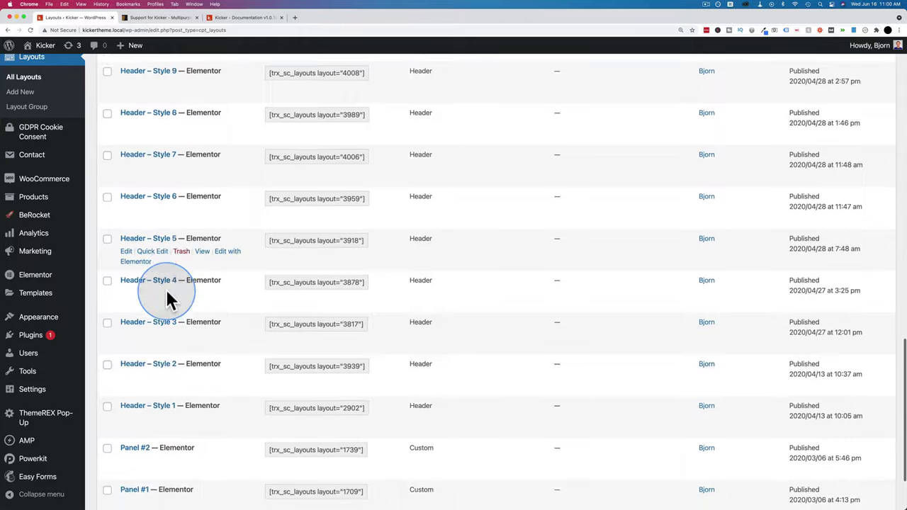
Step: Reopen the theme customizer and compare its custom header layout choices with the Layouts list
mouse_move(43, 319)
left_click(113, 335)
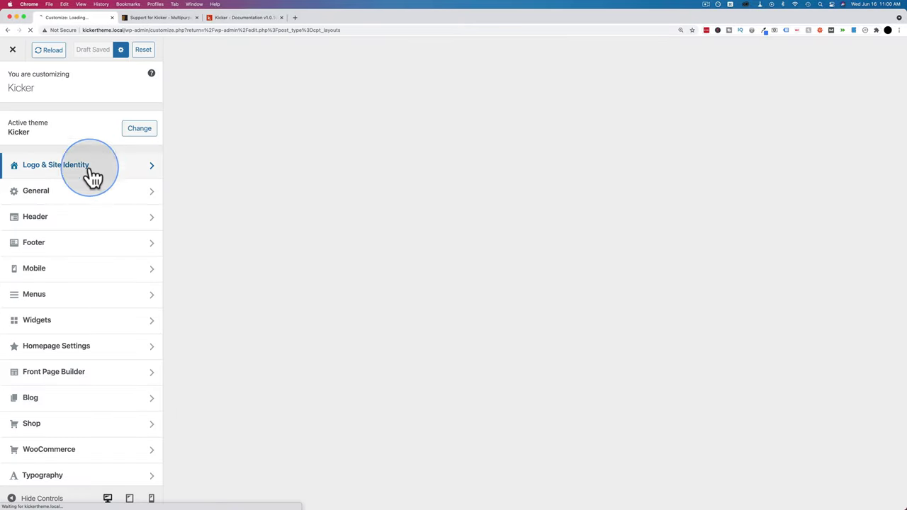
left_click(75, 218)
scroll(74, 279, "down", 3)
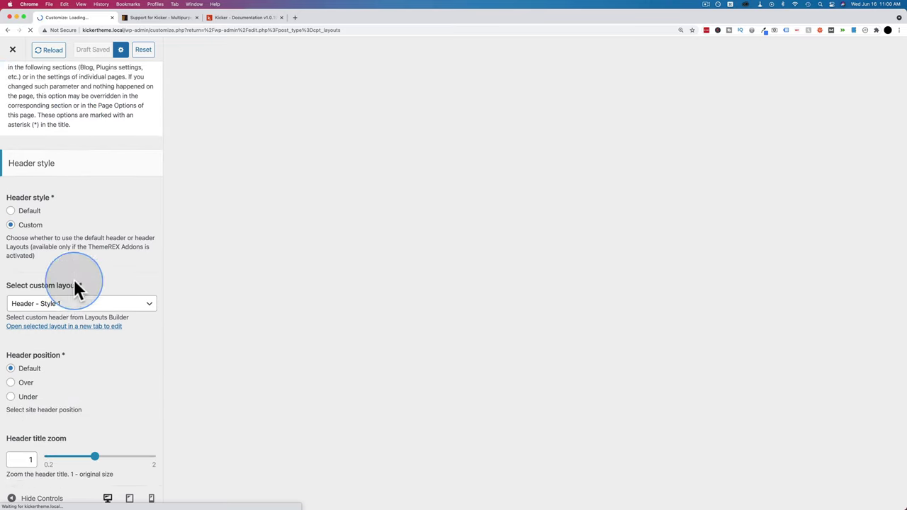
left_click(62, 287)
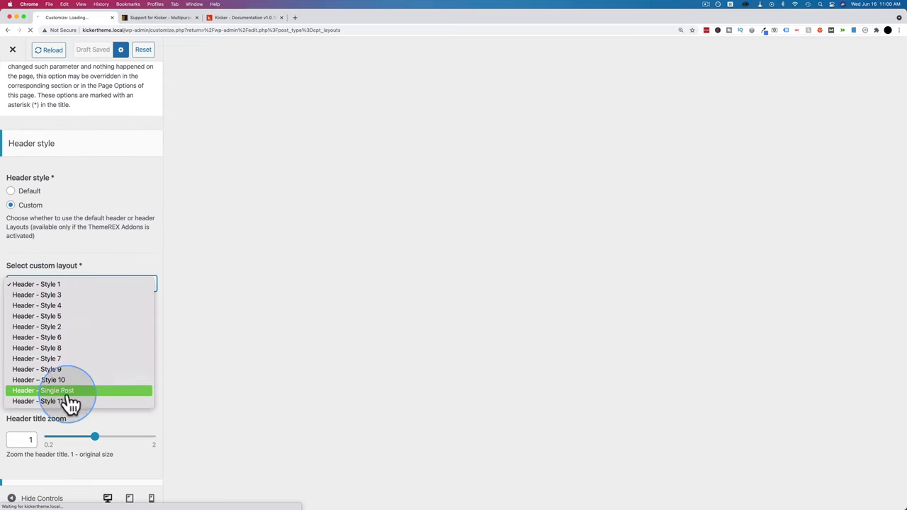
left_click(94, 273)
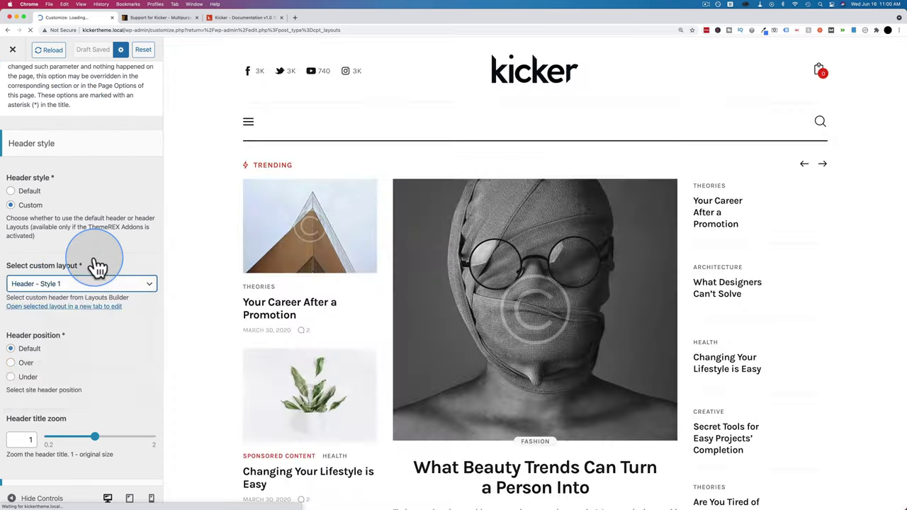
scroll(50, 113, "up", 3)
left_click(21, 83)
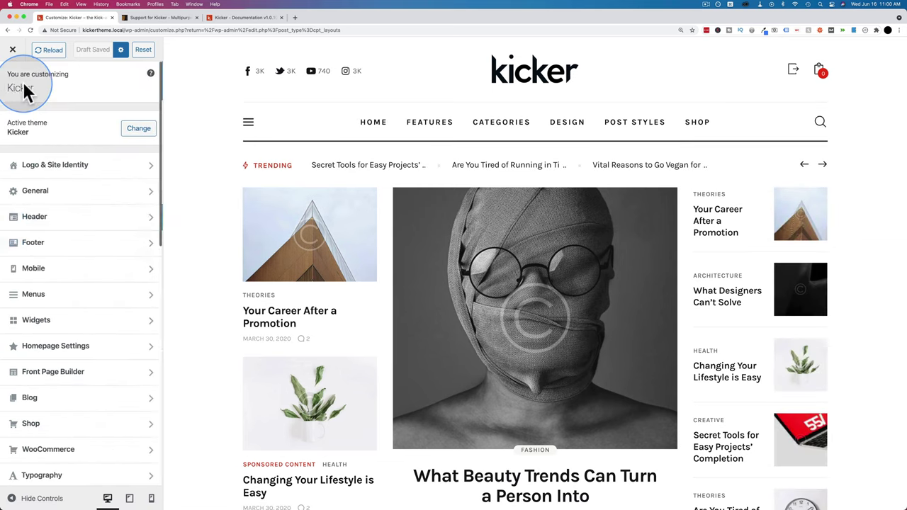
Step: Review the custom footer layout choices in the Footer settings again and return to the customizer's main sections
left_click(85, 224)
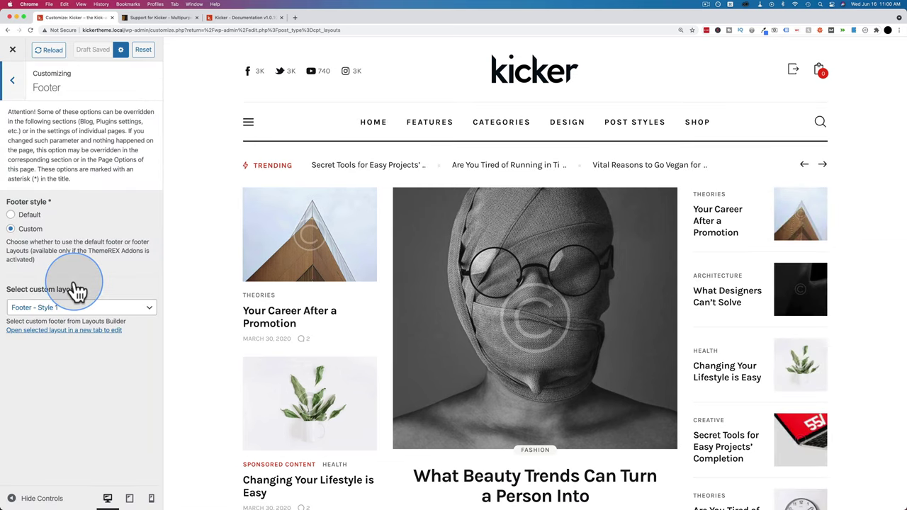
left_click(76, 314)
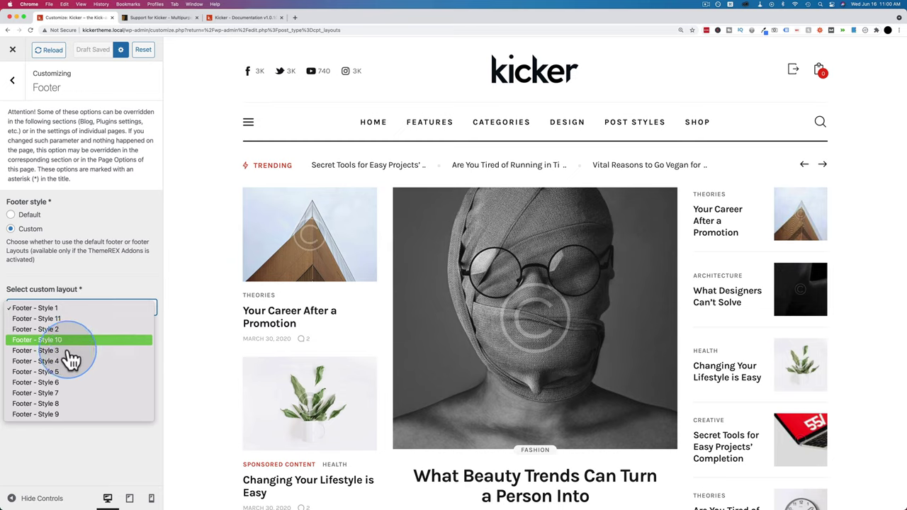
left_click(99, 285)
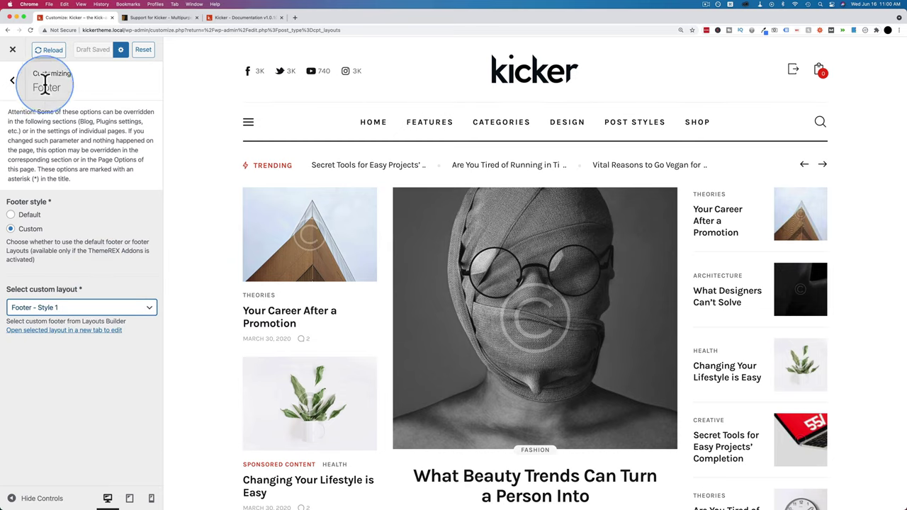
left_click(23, 91)
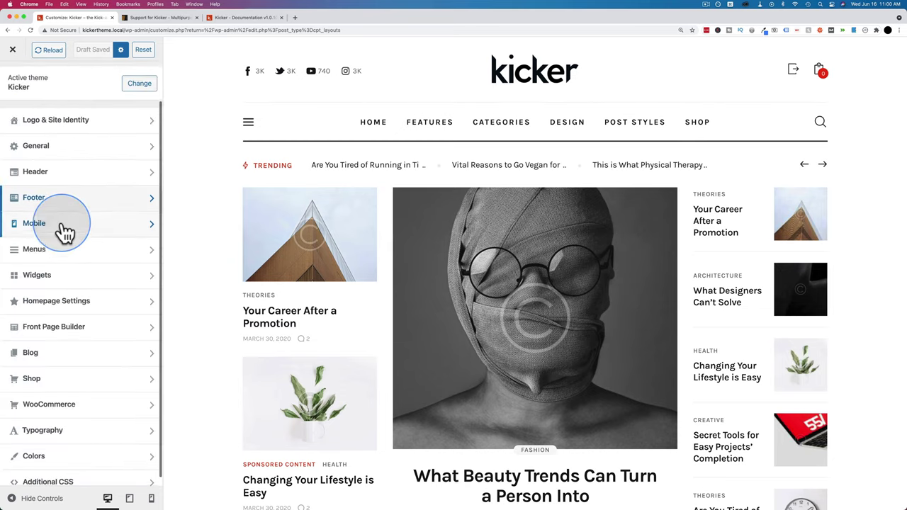
Step: Review the header and footer options for mobile devices in the Mobile settings
left_click(75, 225)
scroll(65, 251, "down", 2)
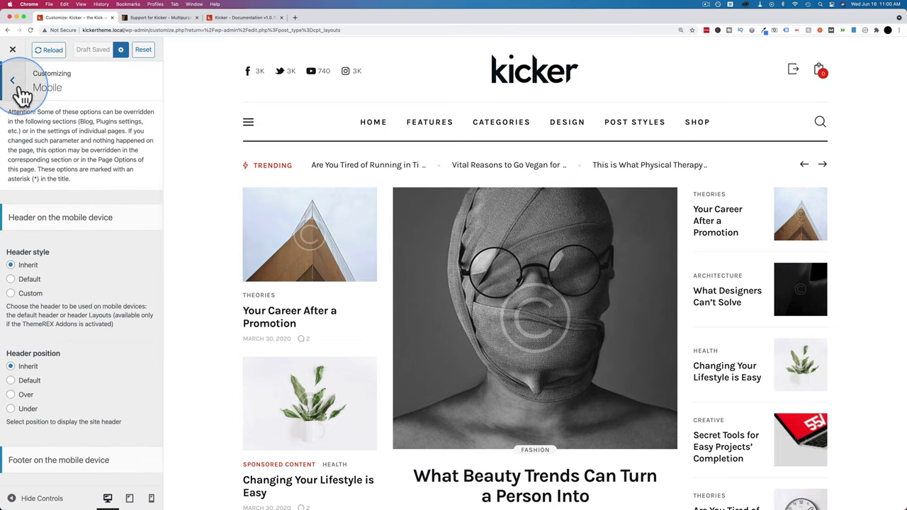
left_click(12, 80)
Step: Examine Footer Menu 1 in the Menus settings, including the kinds of items that can be added
left_click(59, 303)
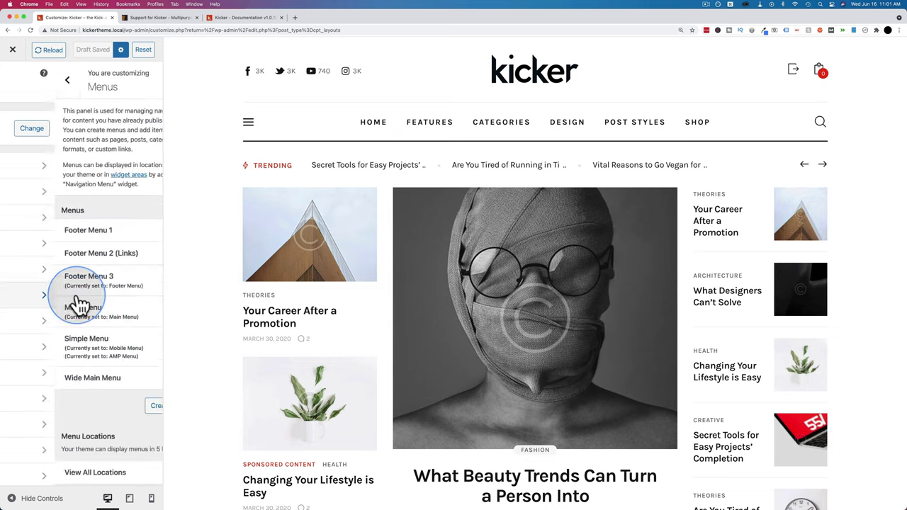
left_click(76, 234)
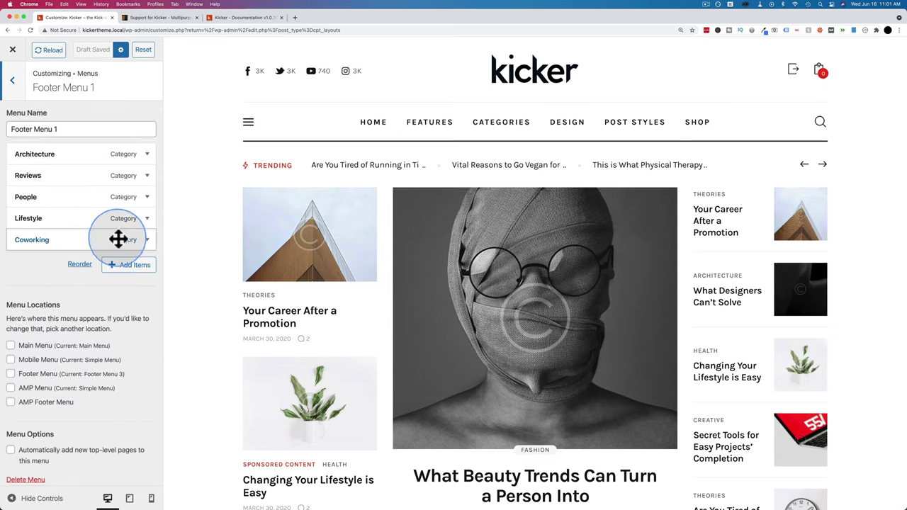
left_click(132, 269)
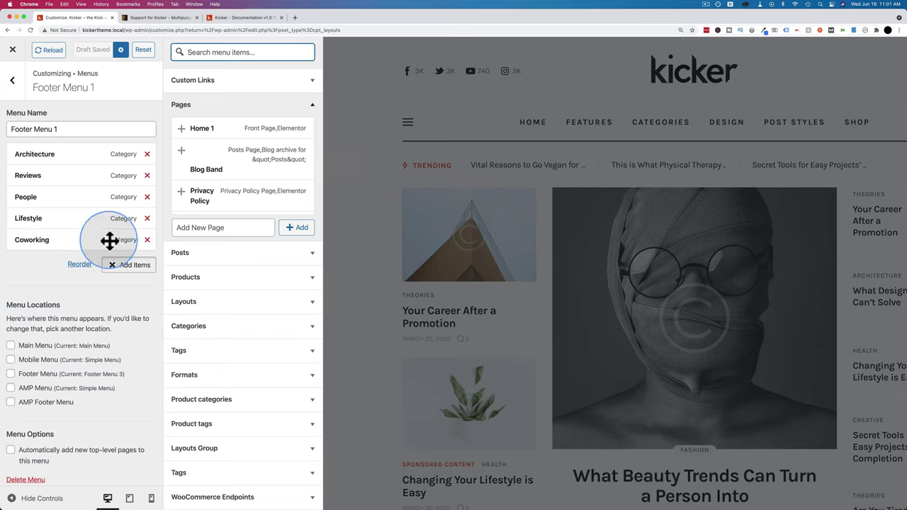
left_click(14, 88)
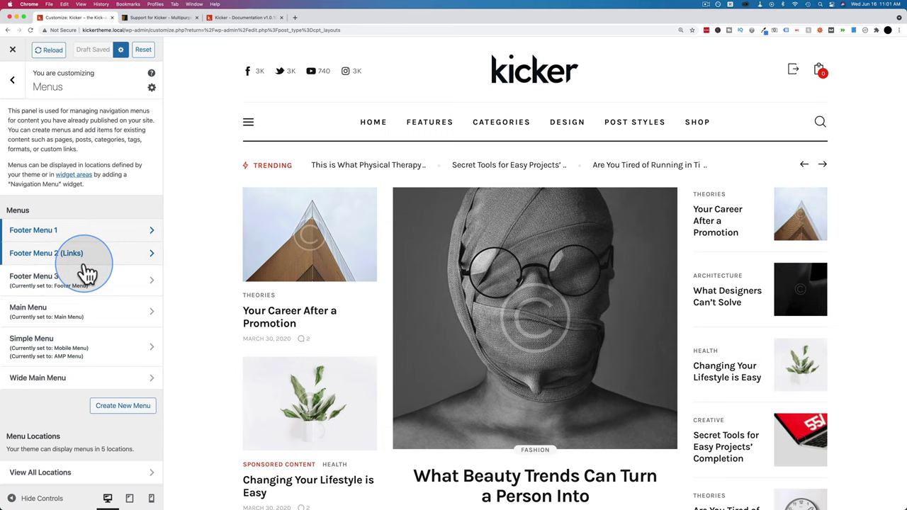
left_click(15, 89)
Step: Check the Widgets section and the pages available as Homepage and Posts page in Homepage Settings
left_click(71, 319)
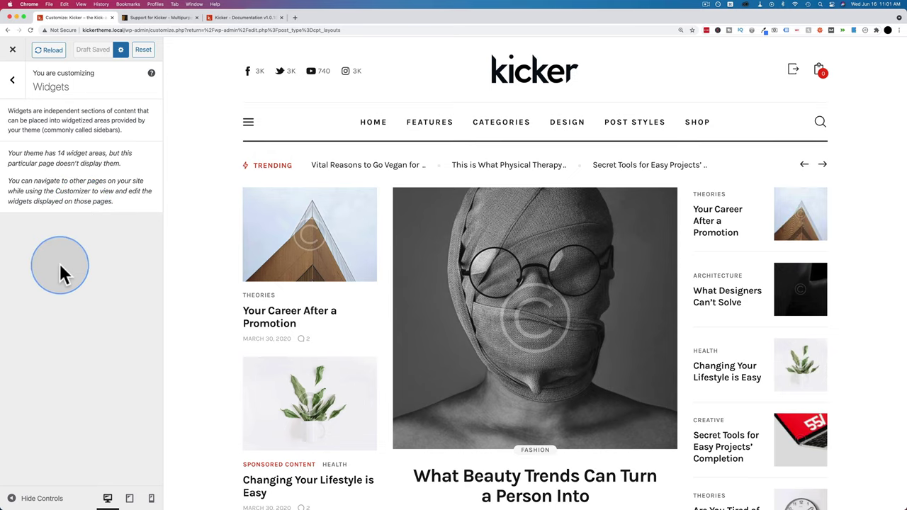
left_click(14, 84)
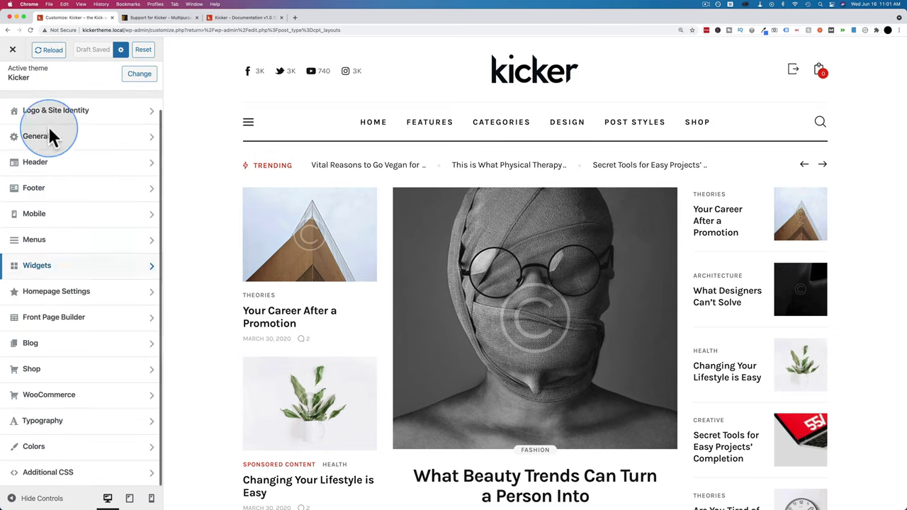
left_click(74, 300)
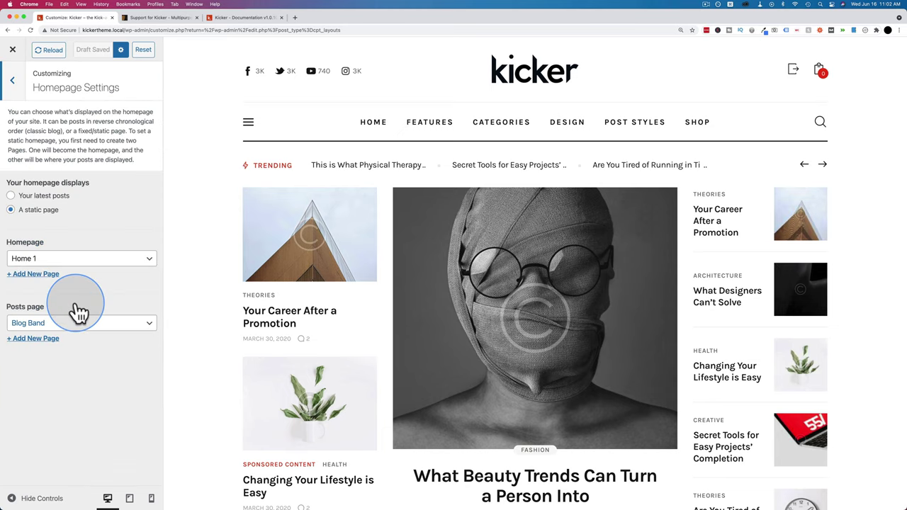
left_click(62, 262)
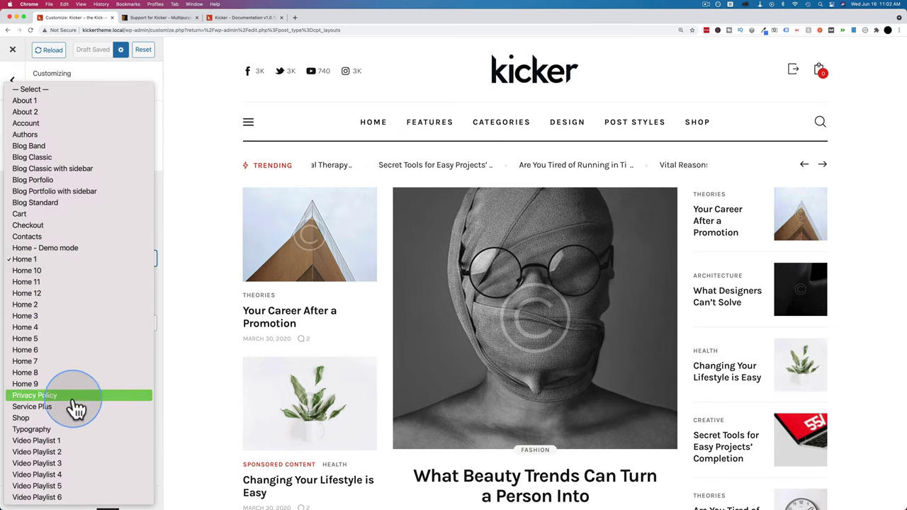
left_click(156, 235)
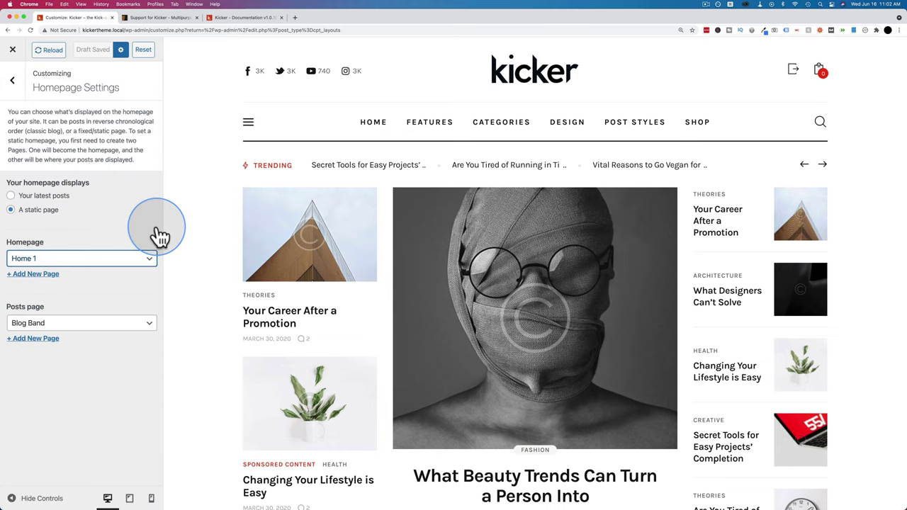
left_click(89, 321)
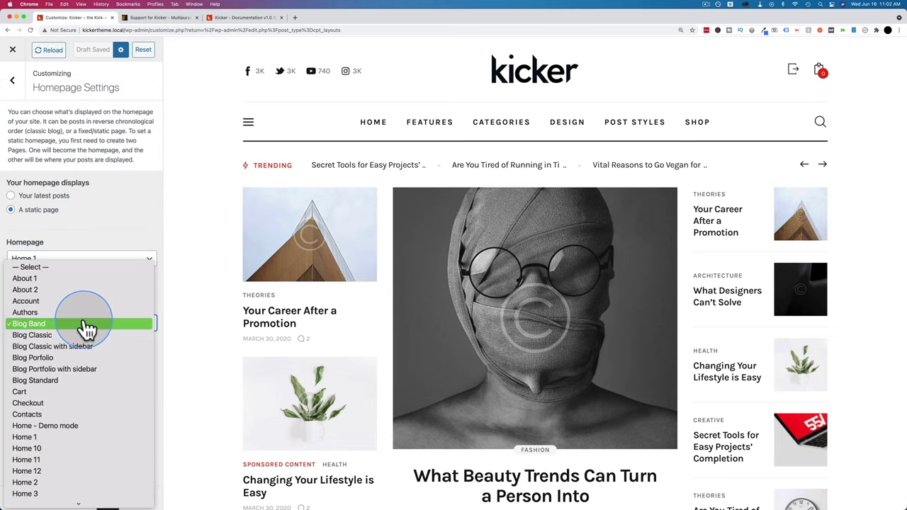
left_click(127, 224)
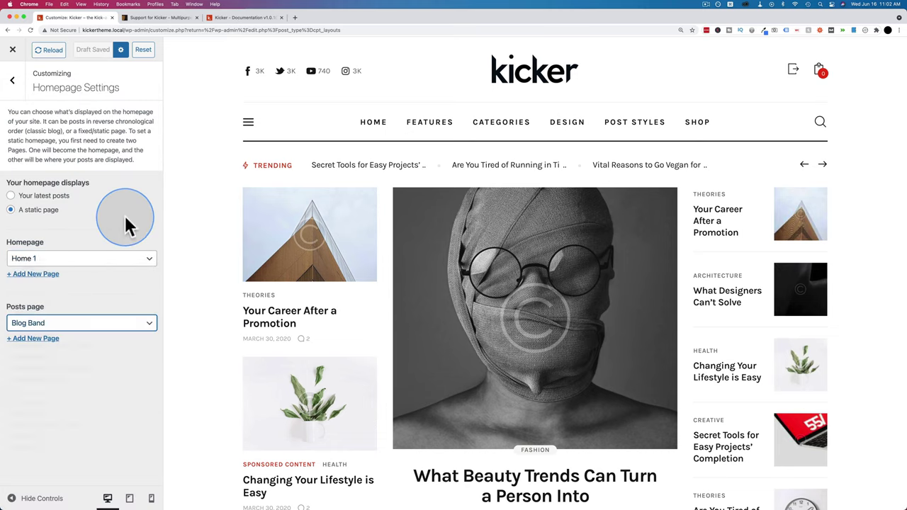
left_click(14, 83)
Step: Open the Posts page options in the Blog section of the customizer
left_click(85, 347)
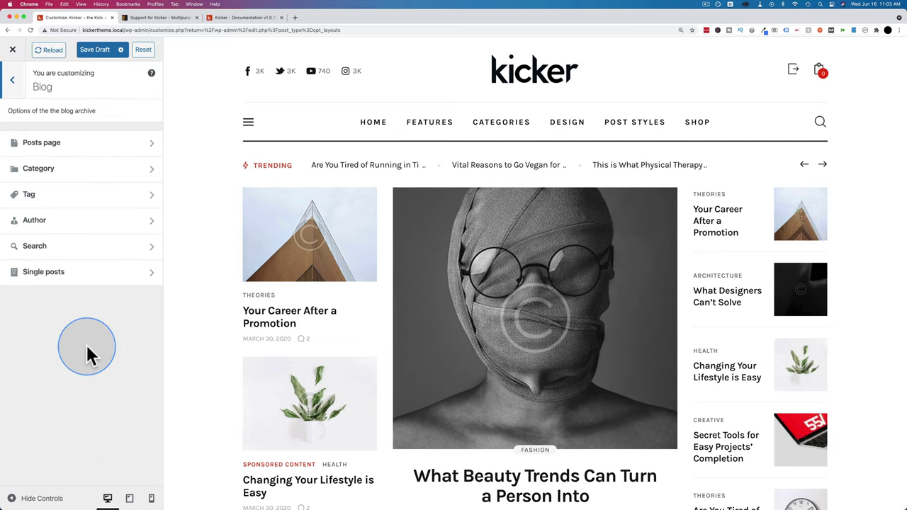
left_click(83, 154)
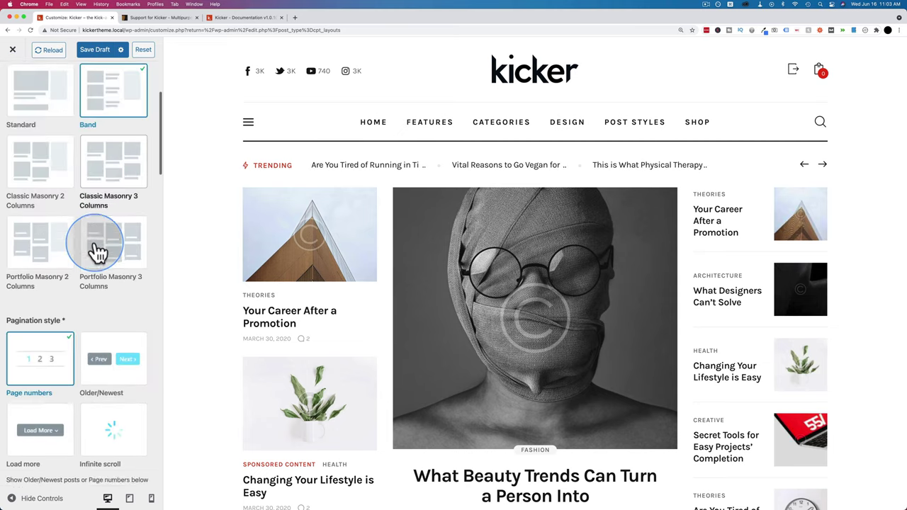
Step: Examine the Posts page options for blog style, pagination, post animation, header and sidebar, and return to the Blog section
scroll(95, 241, "down", 5)
scroll(97, 250, "up", 5)
scroll(97, 252, "down", 2)
scroll(97, 249, "down", 5)
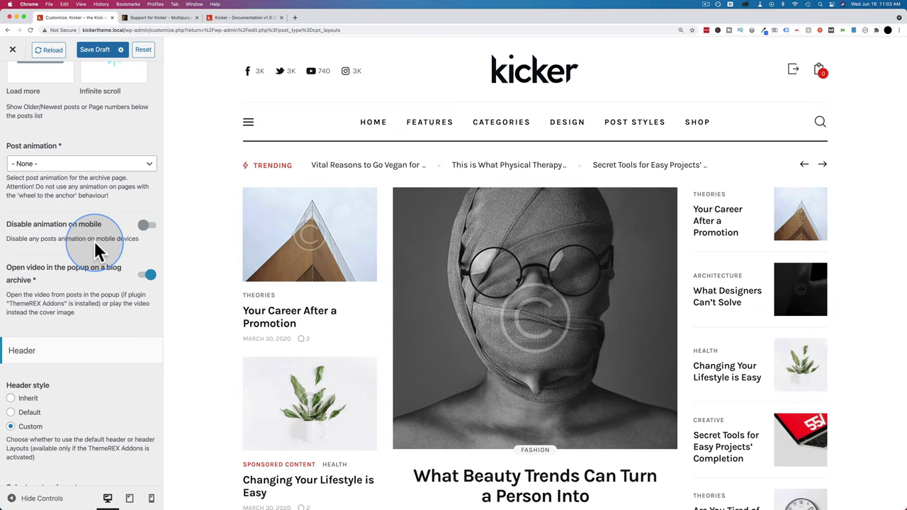
scroll(94, 240, "up", 1)
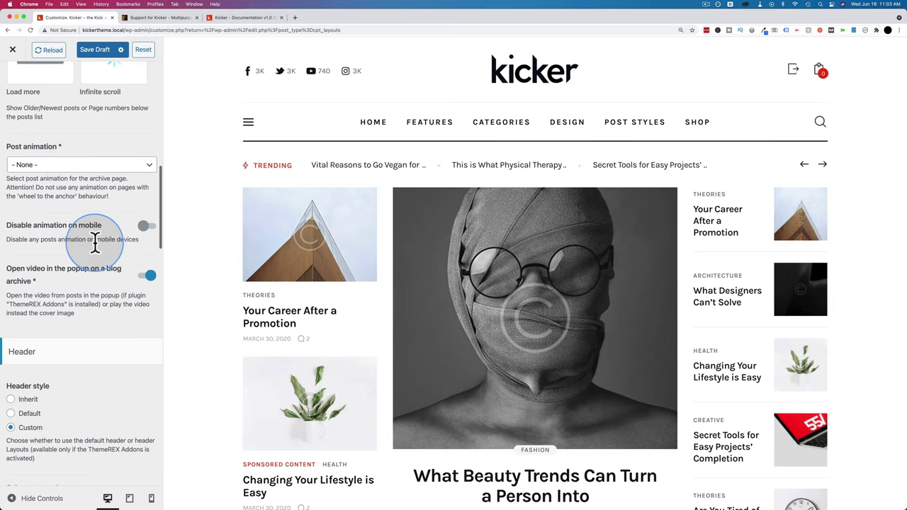
scroll(94, 240, "down", 5)
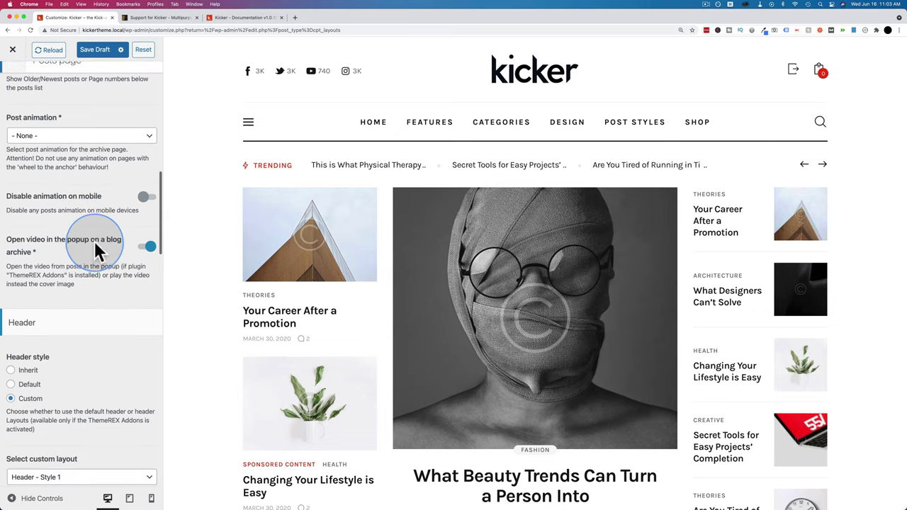
scroll(97, 253, "down", 3)
scroll(97, 253, "up", 10)
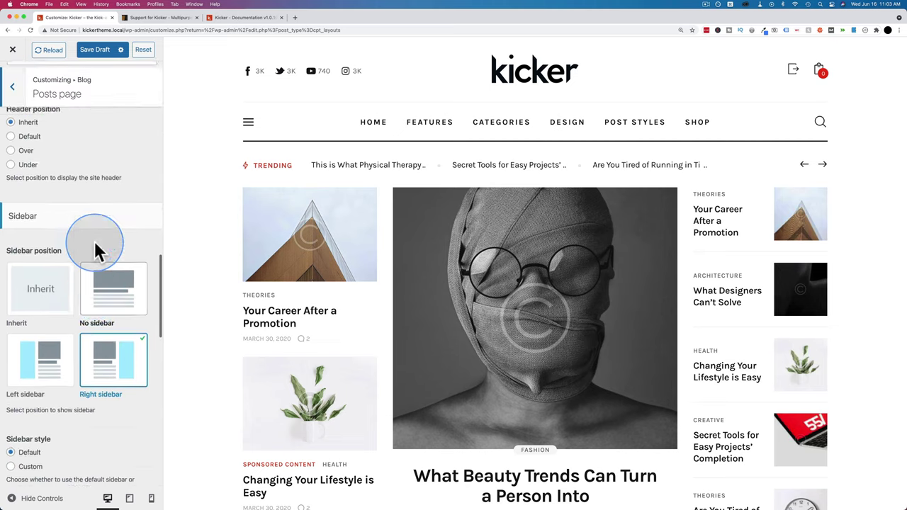
scroll(97, 253, "up", 5)
left_click(12, 80)
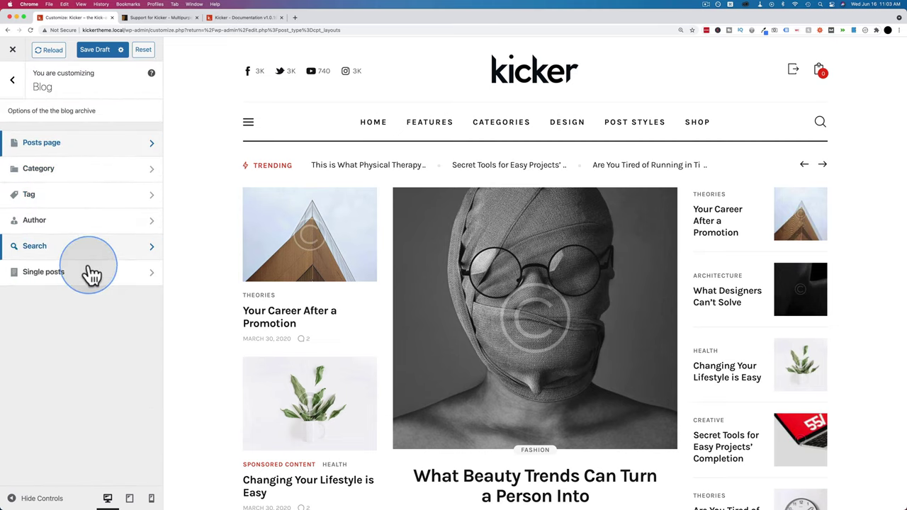
Step: Review the Single posts options, including header, footer, sidebar and post layout styles, and return to the main customizer sections
left_click(70, 283)
scroll(75, 227, "down", 10)
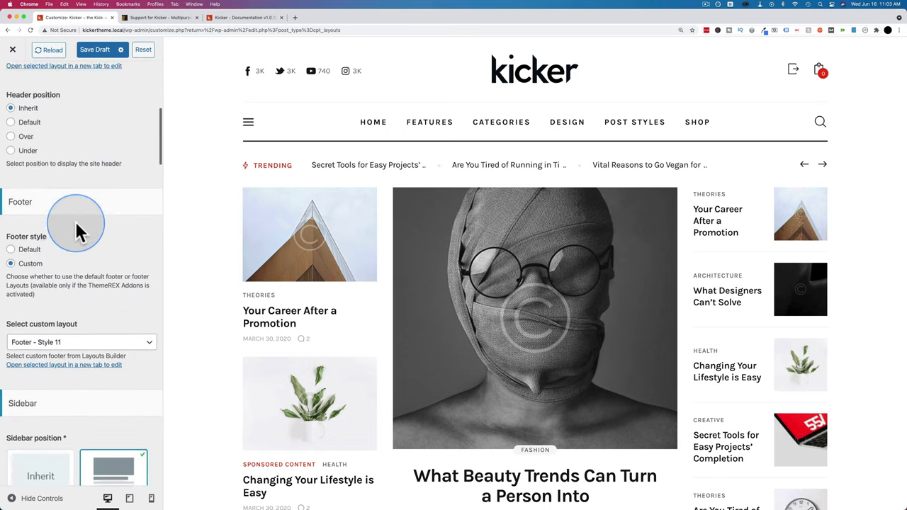
scroll(78, 230, "down", 15)
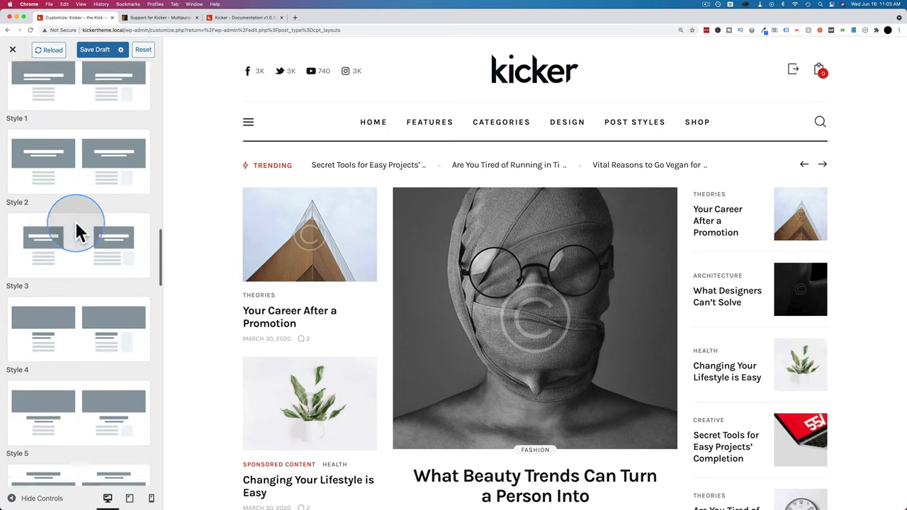
scroll(76, 229, "down", 12)
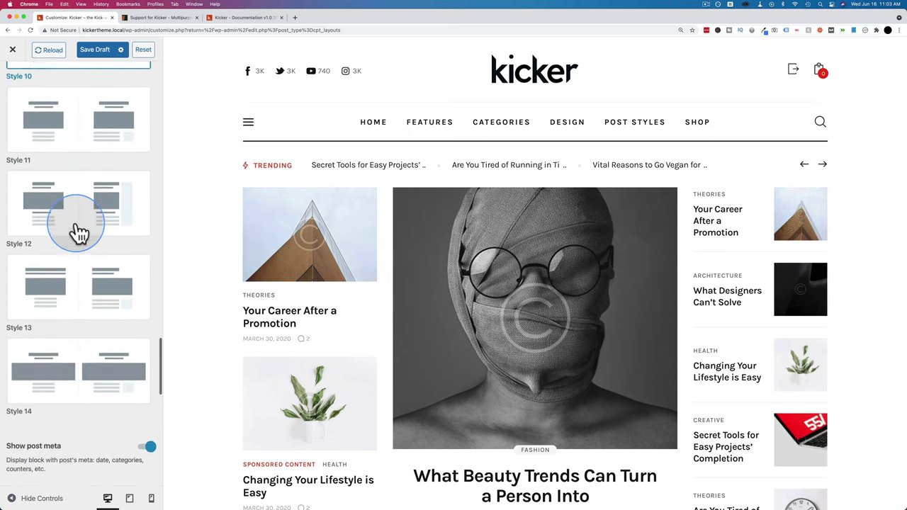
scroll(15, 73, "up", 20)
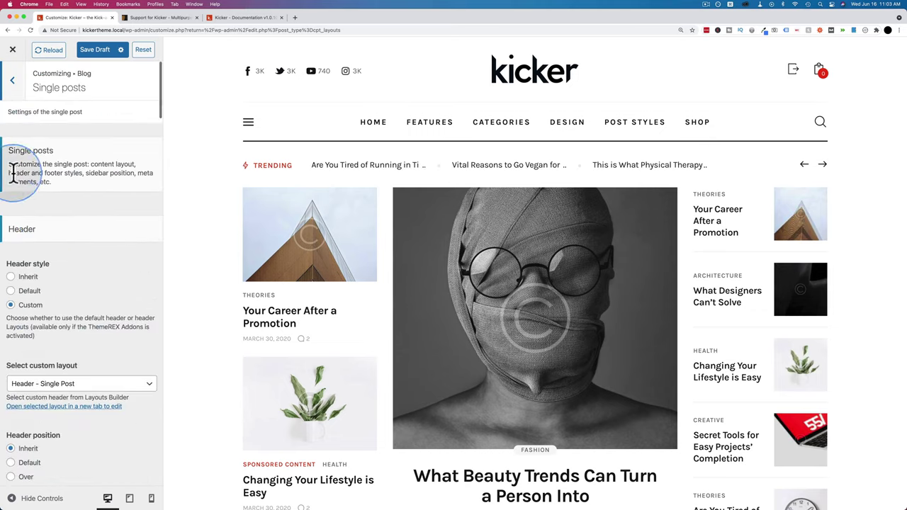
left_click(16, 88)
left_click(16, 88)
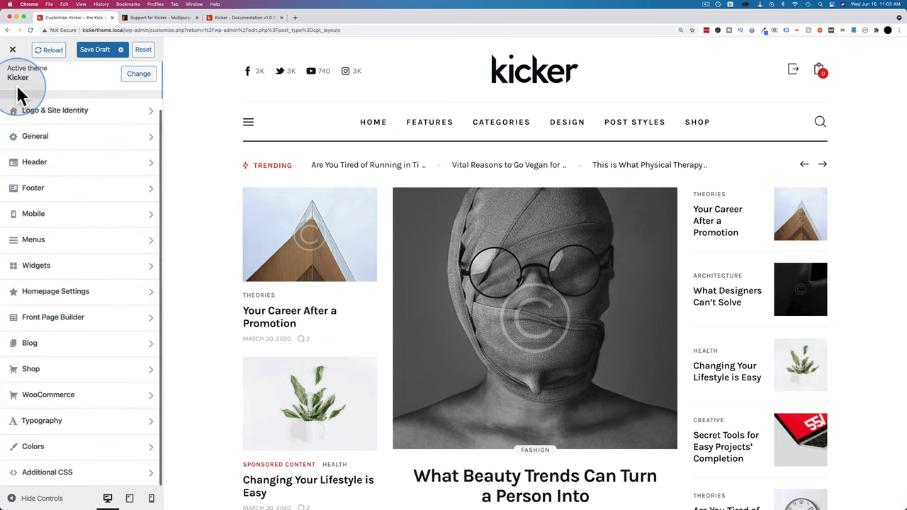
Step: Check which sections the WooCommerce settings offer and return to the main customizer sections
left_click(104, 381)
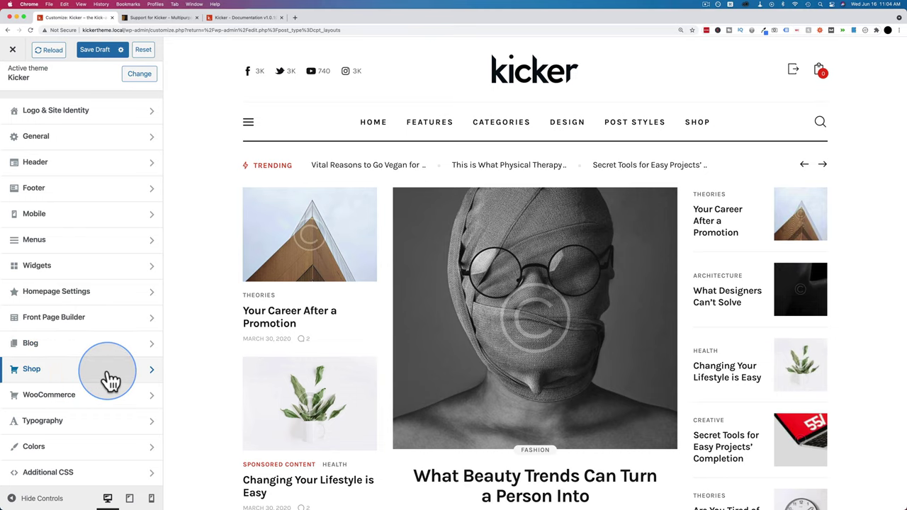
left_click(79, 397)
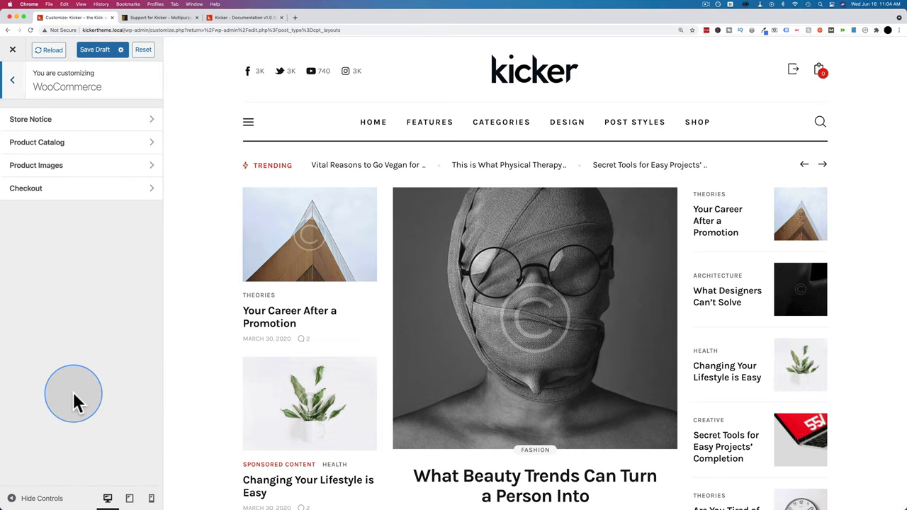
left_click(15, 84)
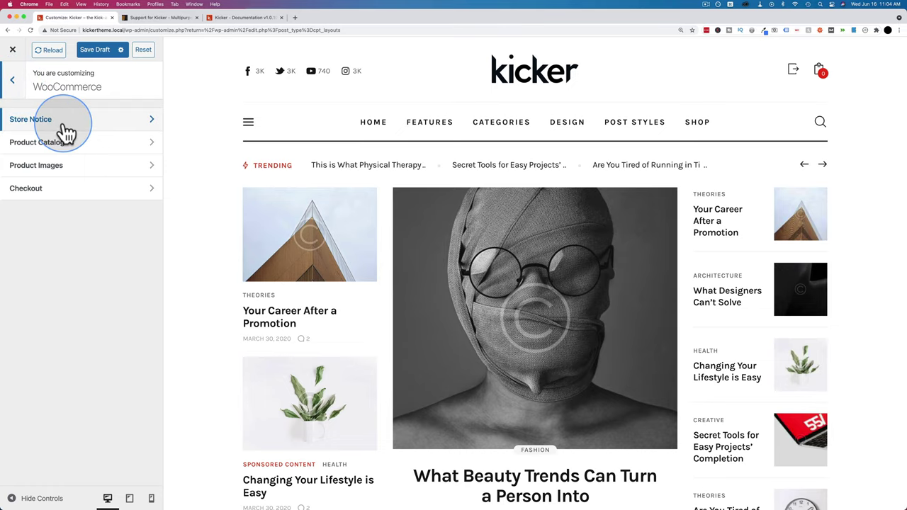
left_click(26, 80)
left_click(100, 250)
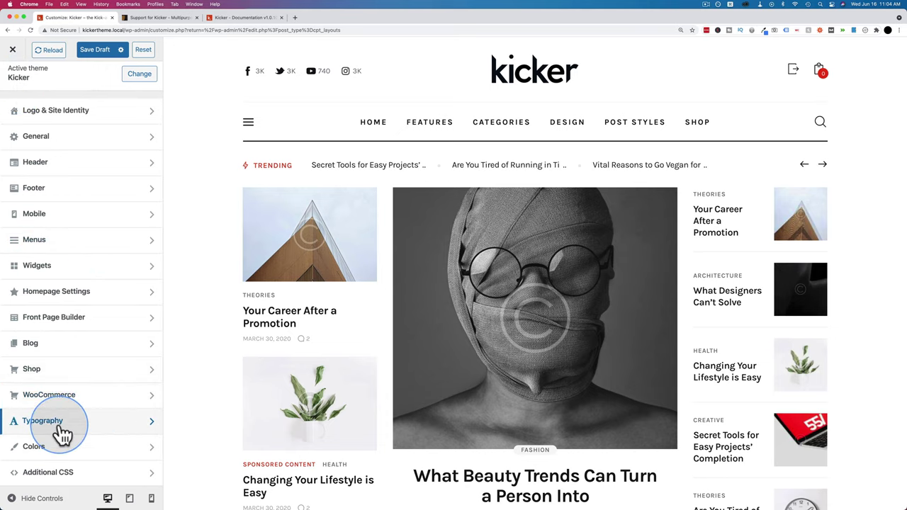
Step: Look over the text elements that can be styled in the Typography settings and return to the main customizer sections
left_click(61, 427)
left_click(81, 260)
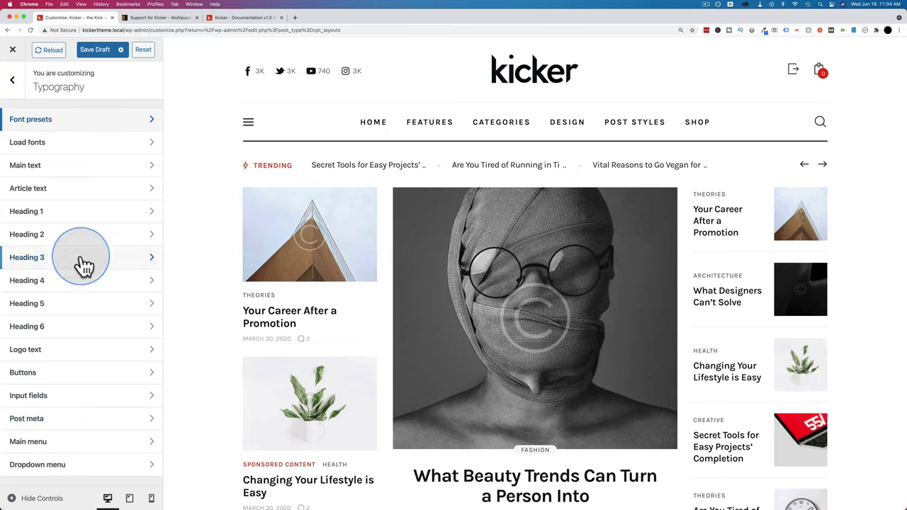
left_click(23, 82)
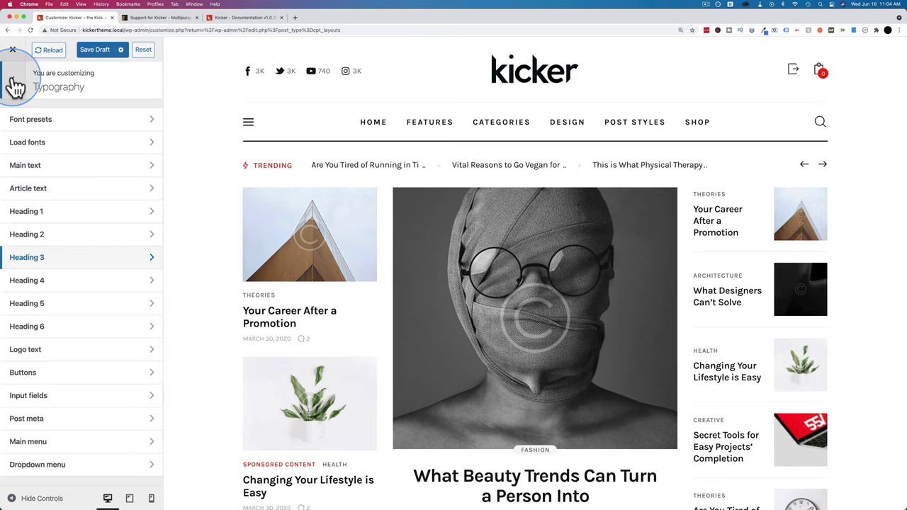
left_click(16, 85)
Step: Compare the Simple and Advanced editor types for the Default color scheme, and check the Additional CSS section
left_click(61, 447)
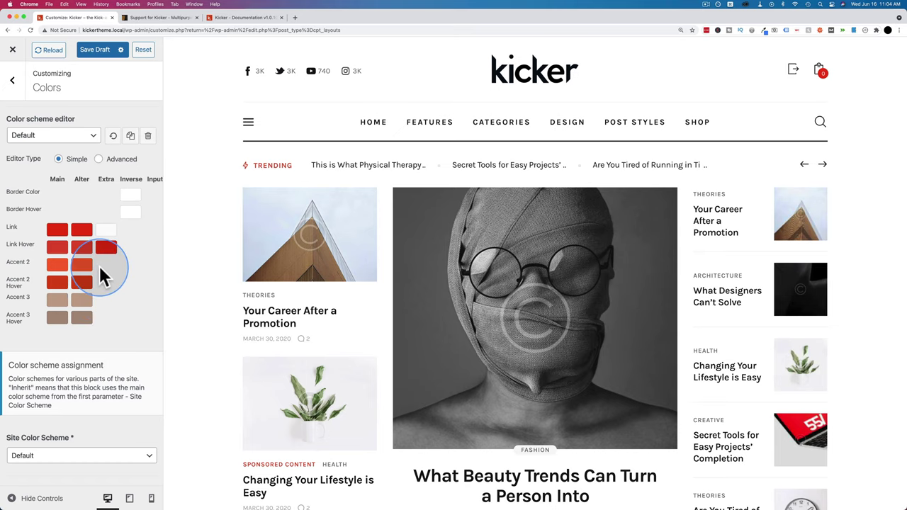
left_click(100, 159)
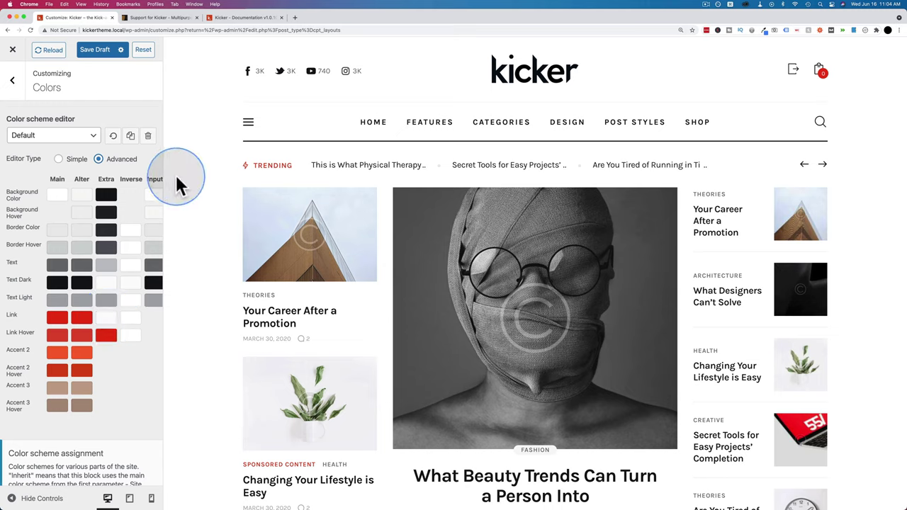
left_click(58, 159)
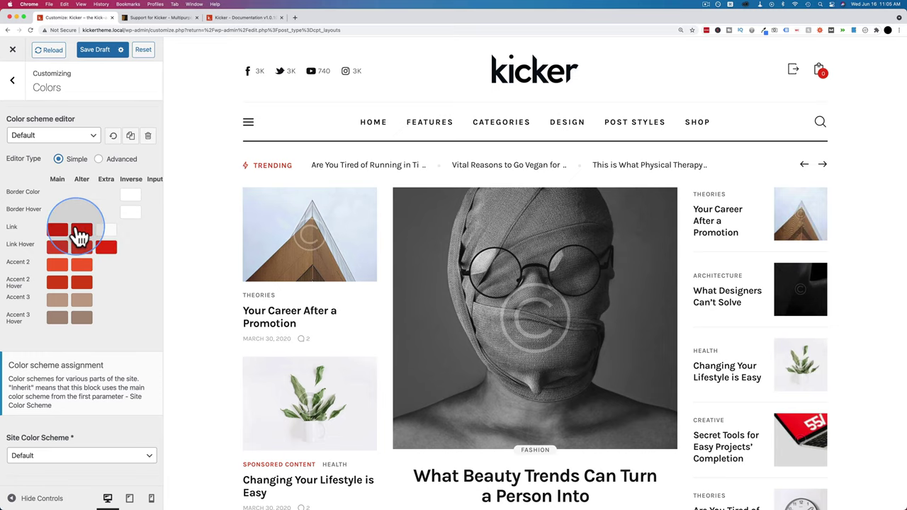
left_click(12, 81)
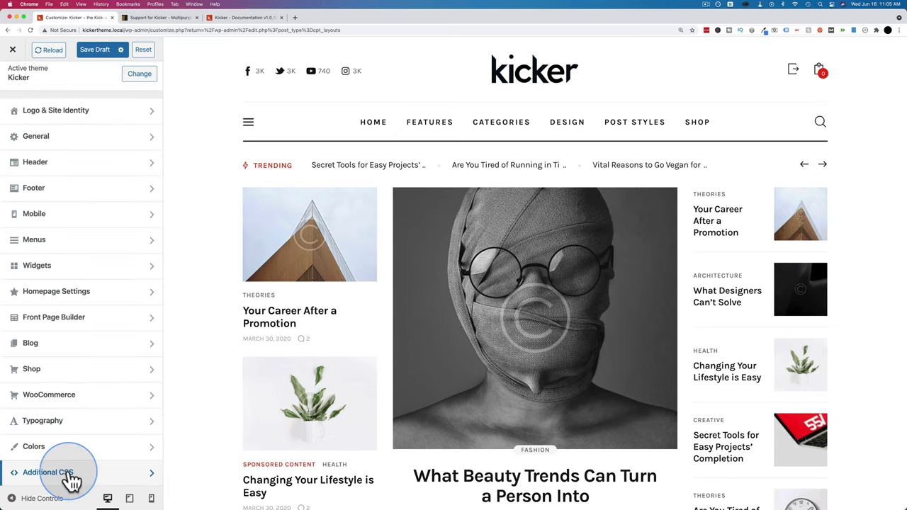
left_click(72, 479)
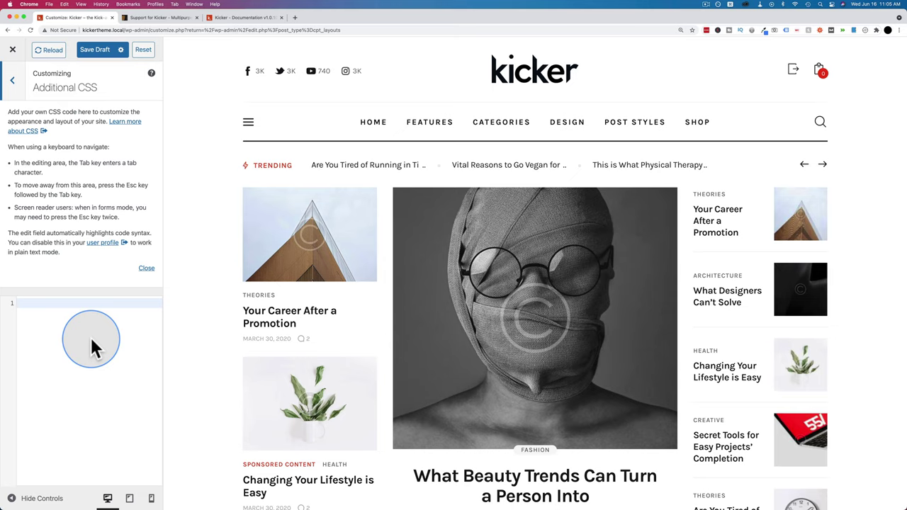
left_click(12, 80)
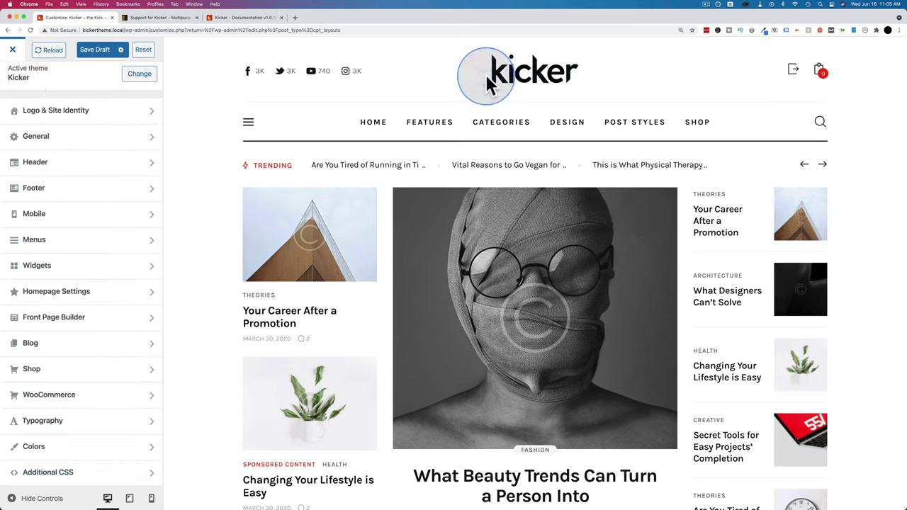
Step: Publish the customizer changes instead of saving a draft, and close the customizer
left_click(119, 51)
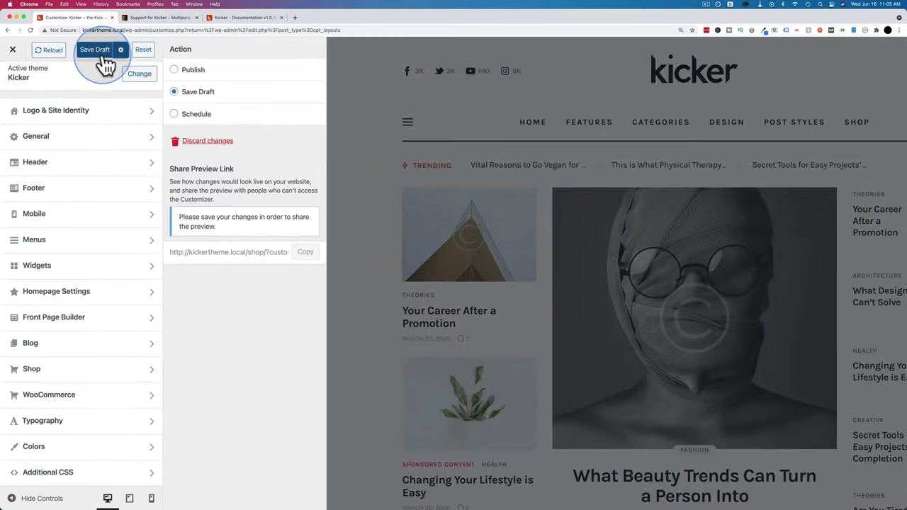
left_click(174, 69)
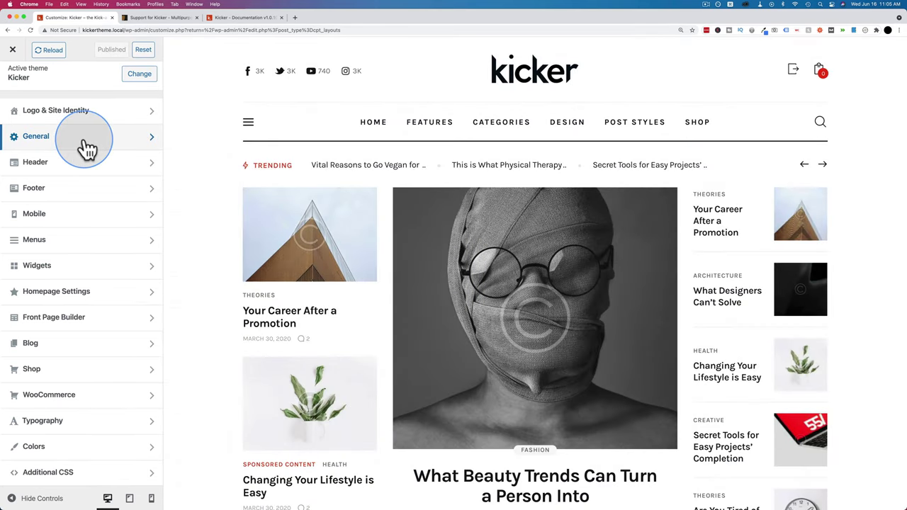
left_click(14, 52)
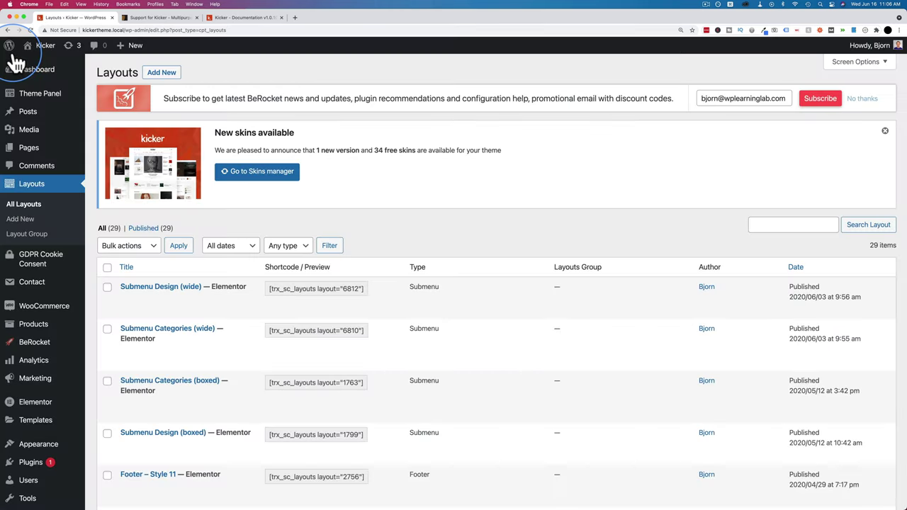
Step: Review Kicker's item details on its ThemeForest page, including the introductory pricing, compatible plugins, ready-made demos and Elementor features
left_click(113, 18)
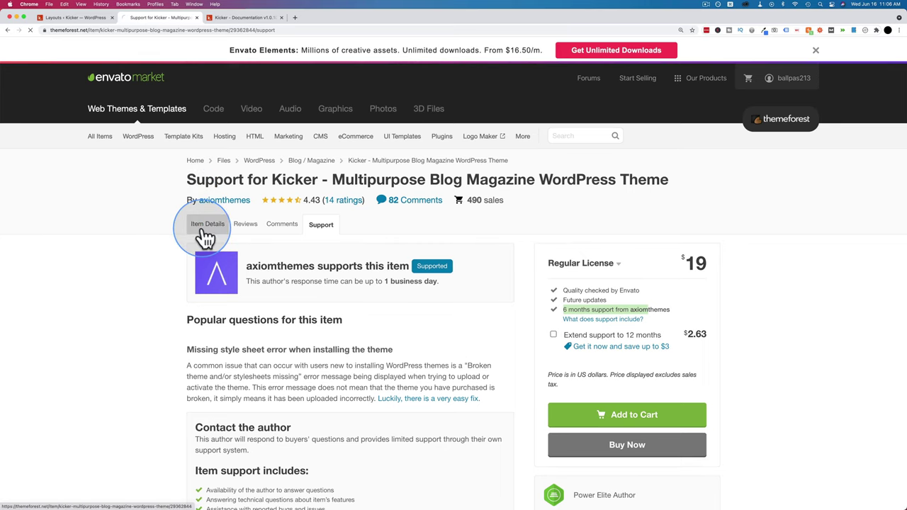
scroll(170, 283, "down", 10)
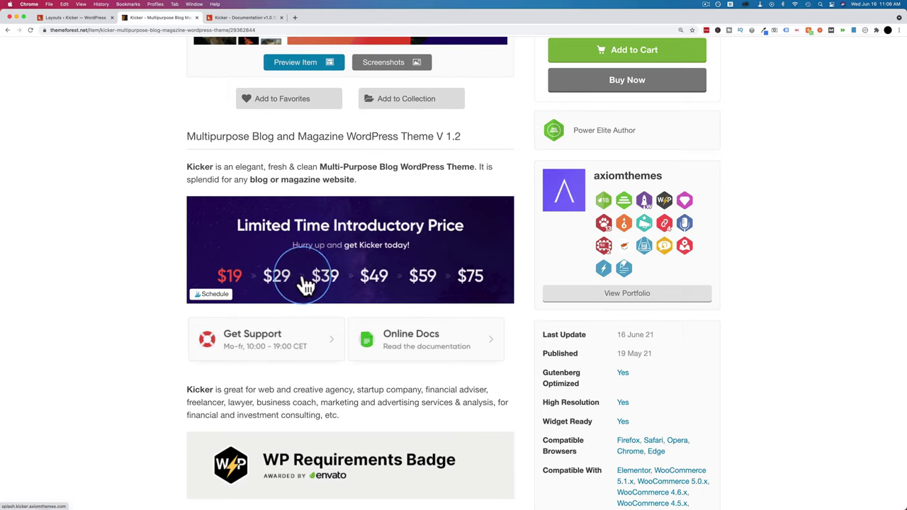
scroll(124, 330, "down", 1)
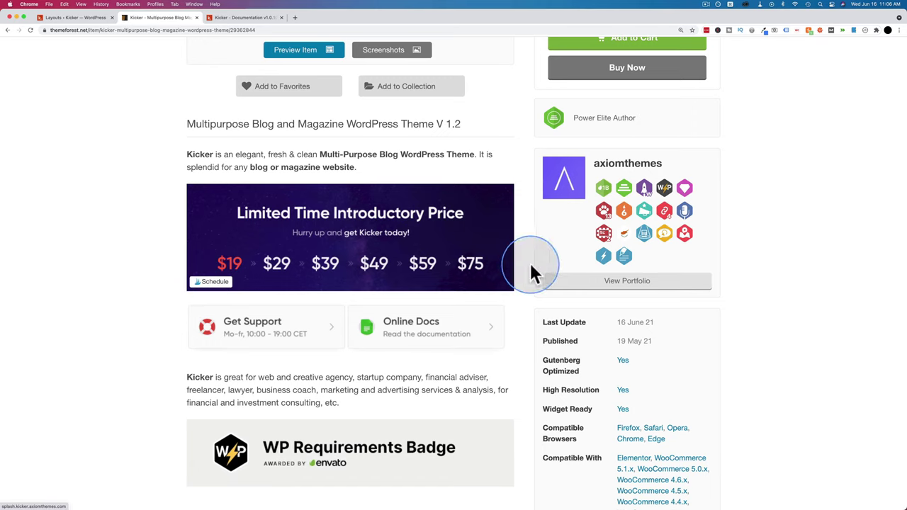
scroll(175, 331, "down", 5)
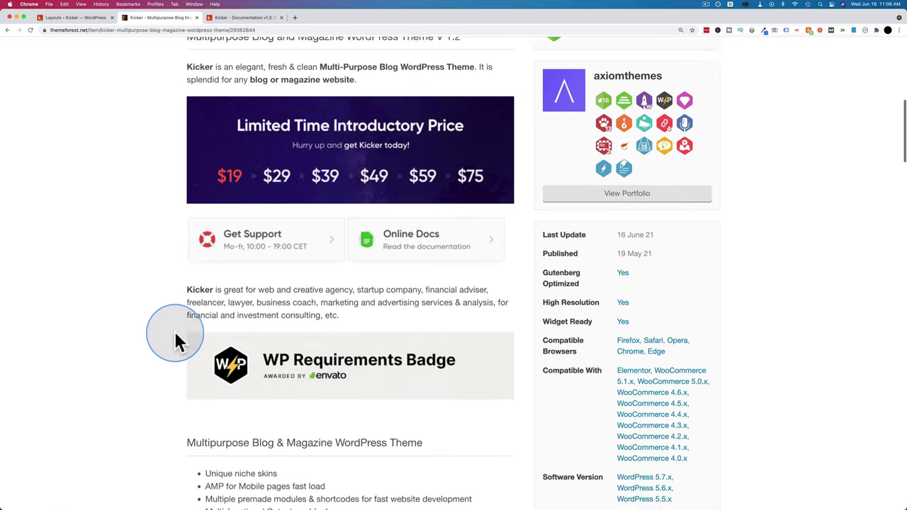
scroll(174, 331, "down", 15)
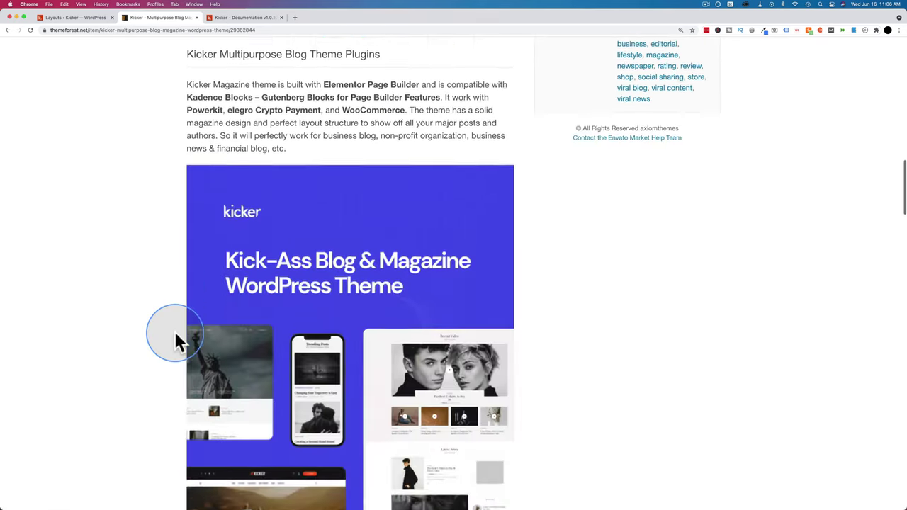
scroll(174, 331, "down", 15)
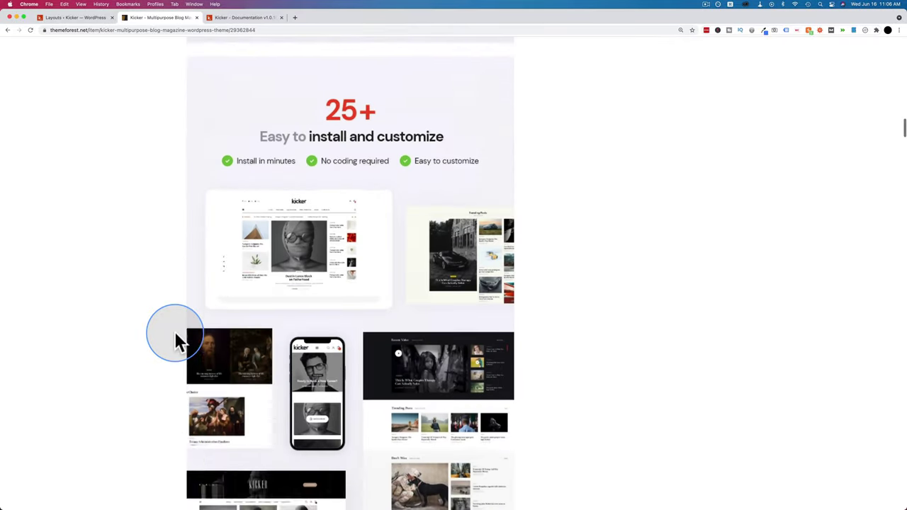
scroll(353, 186, "up", 5)
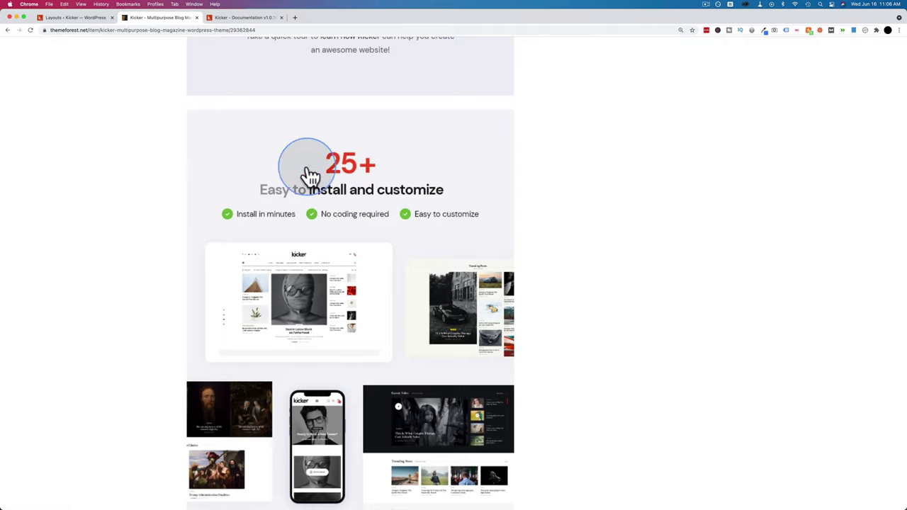
scroll(103, 226, "down", 10)
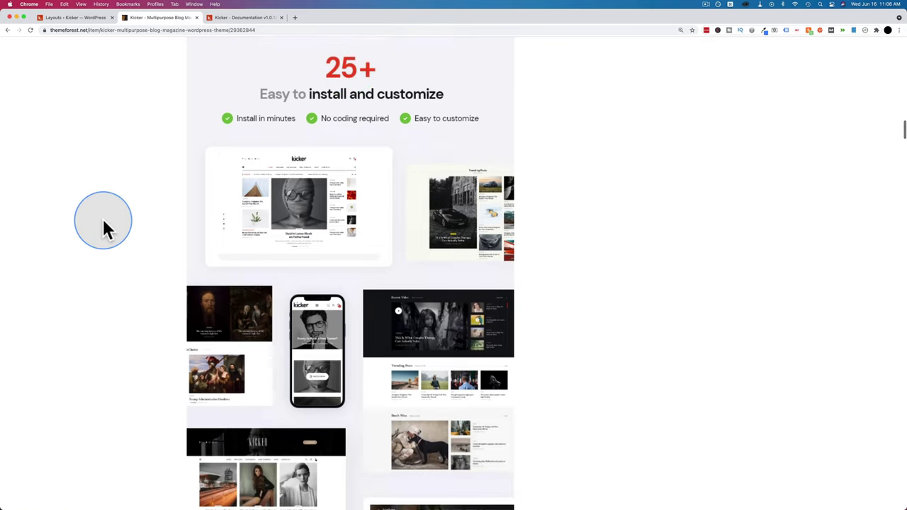
scroll(102, 225, "down", 13)
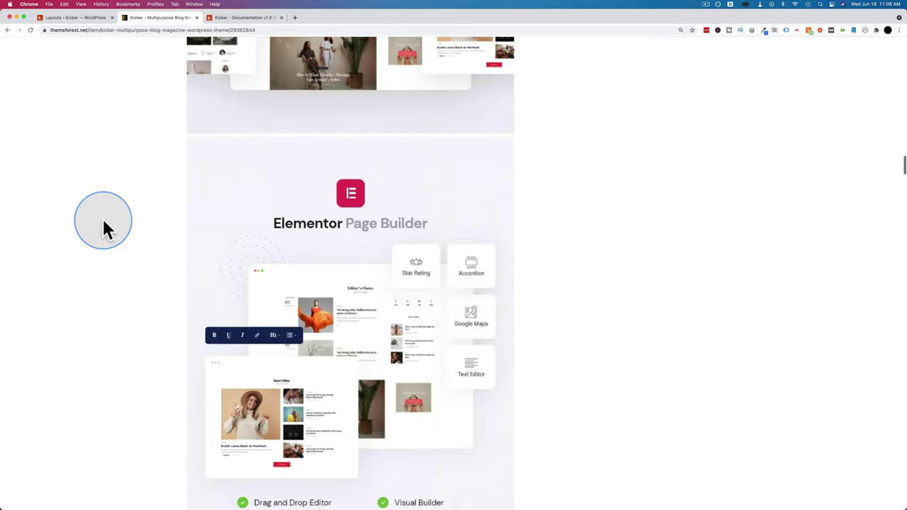
scroll(103, 225, "down", 8)
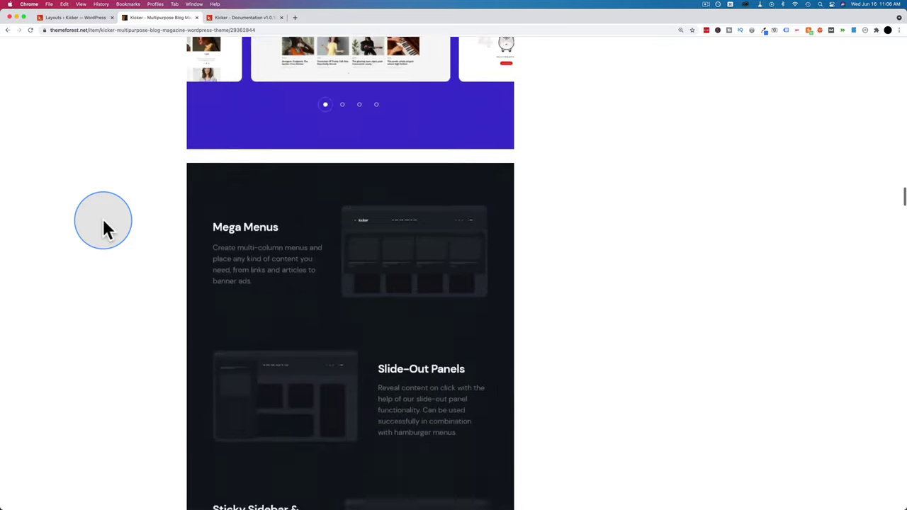
scroll(103, 226, "up", 20)
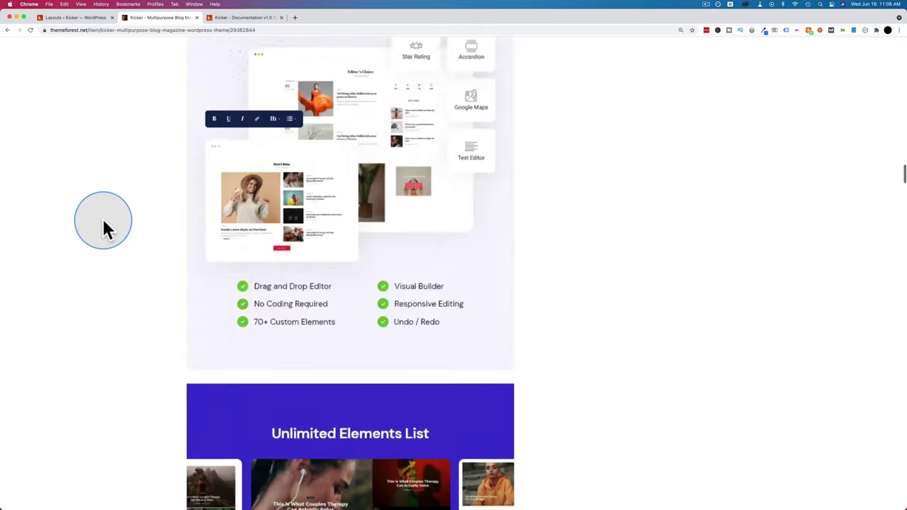
scroll(102, 225, "up", 5)
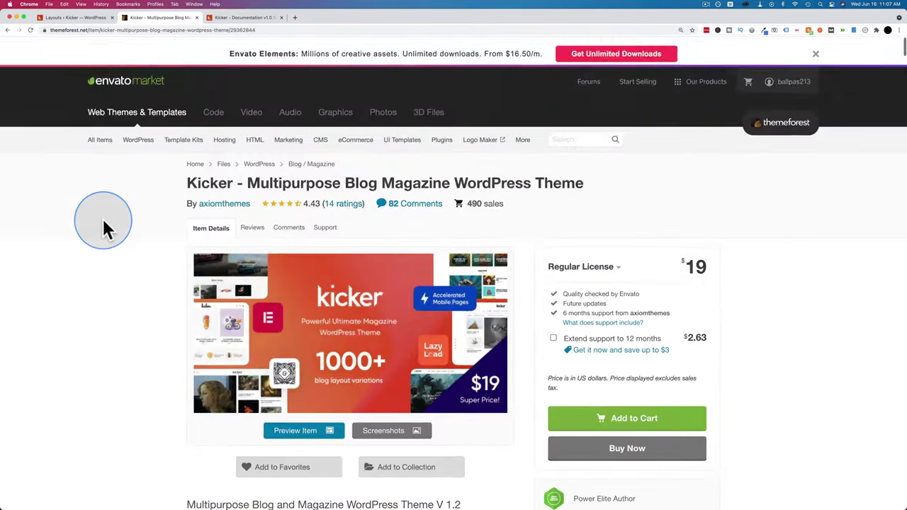
Step: Open the theme's live preview from the item page and display its list of demos
scroll(113, 226, "down", 3)
left_click(303, 213)
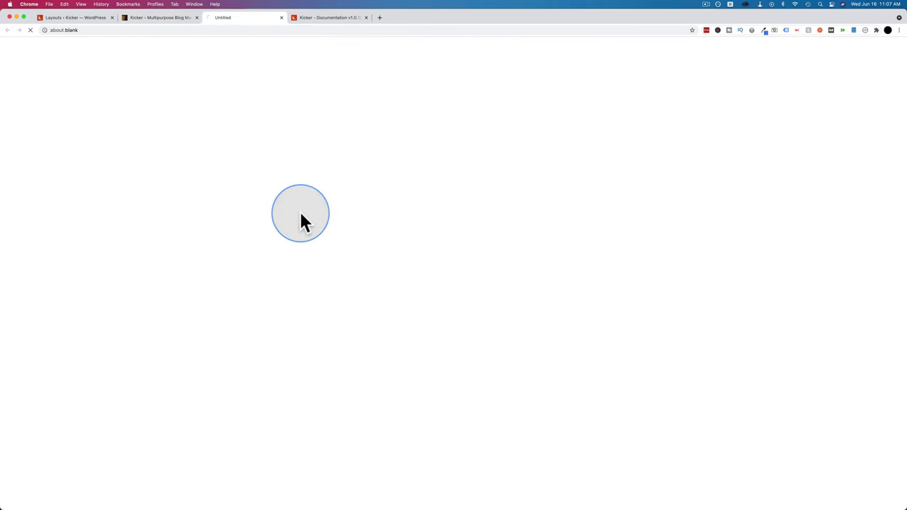
mouse_move(105, 92)
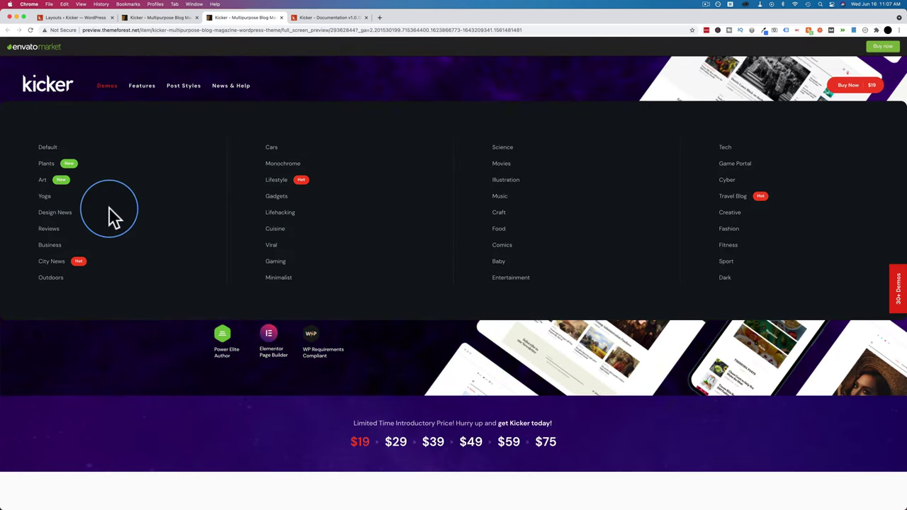